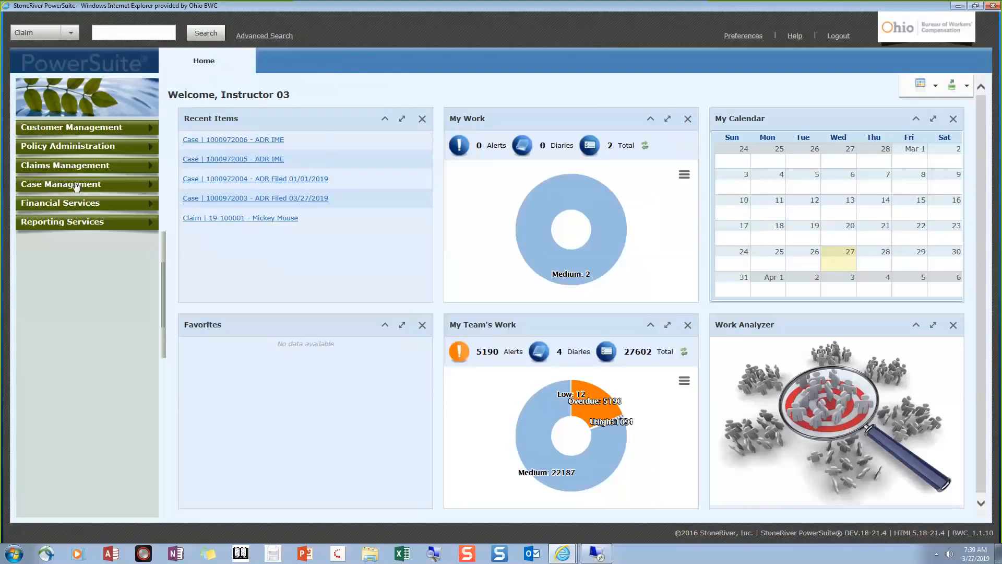
# Change the quick search type from Claim to Case and open the advanced Case Search form
pyautogui.click(148, 189)
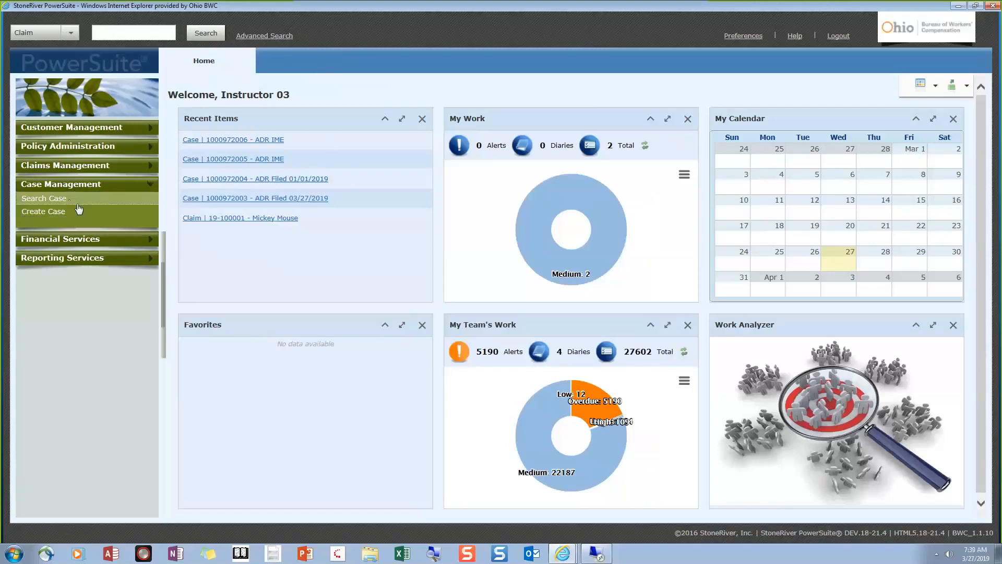
pyautogui.click(148, 189)
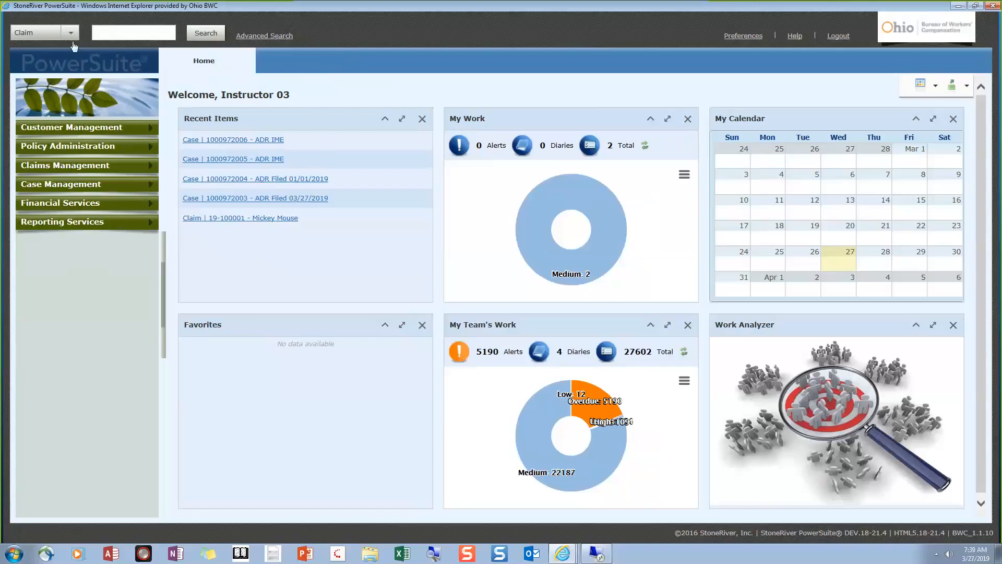
pyautogui.click(46, 36)
pyautogui.click(32, 64)
pyautogui.click(264, 37)
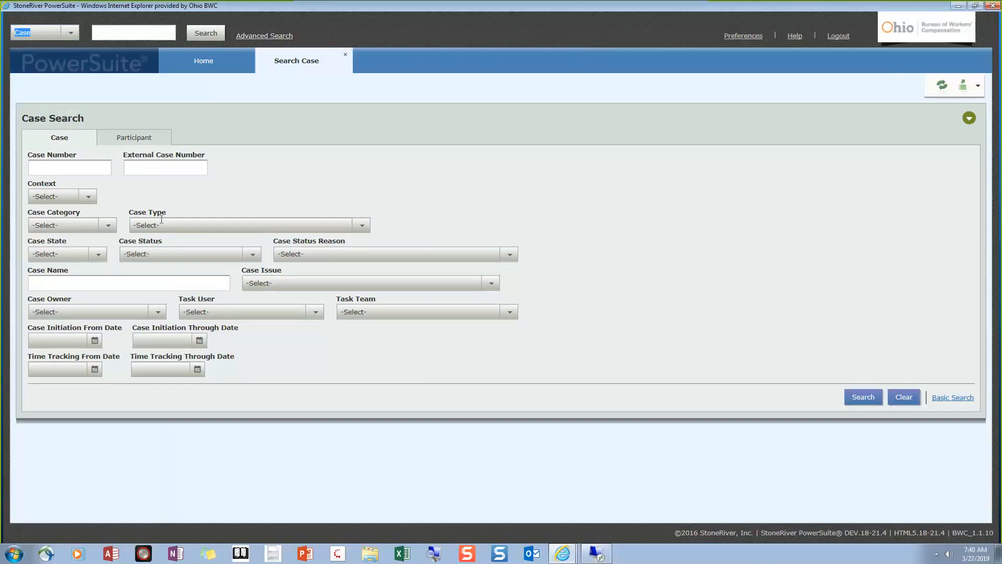
pyautogui.click(89, 201)
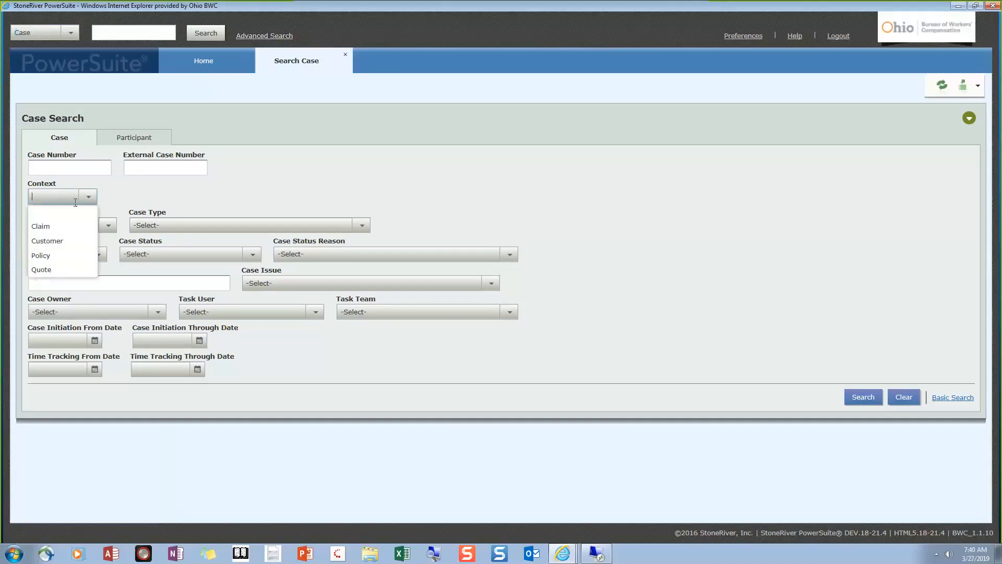
pyautogui.click(60, 227)
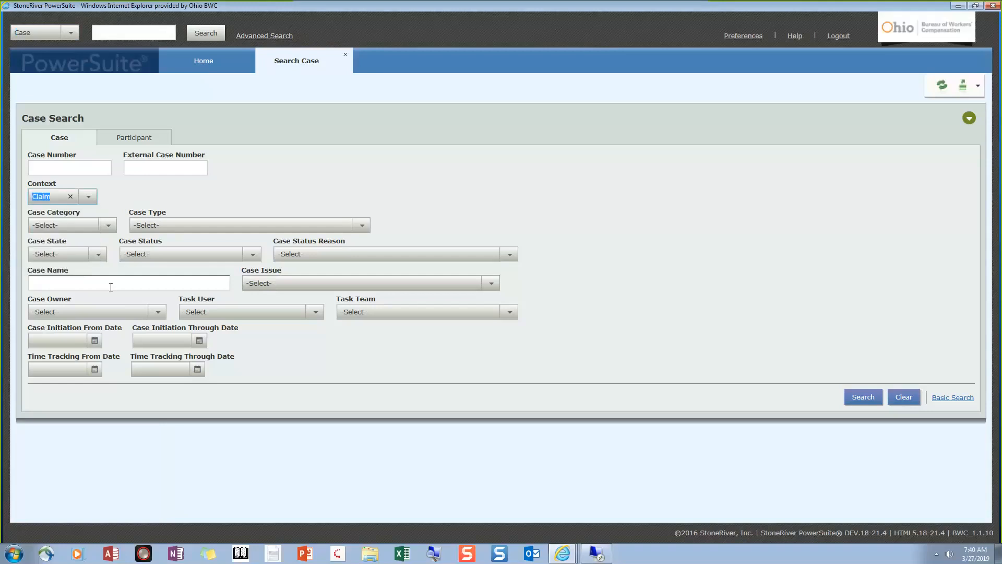
pyautogui.click(122, 197)
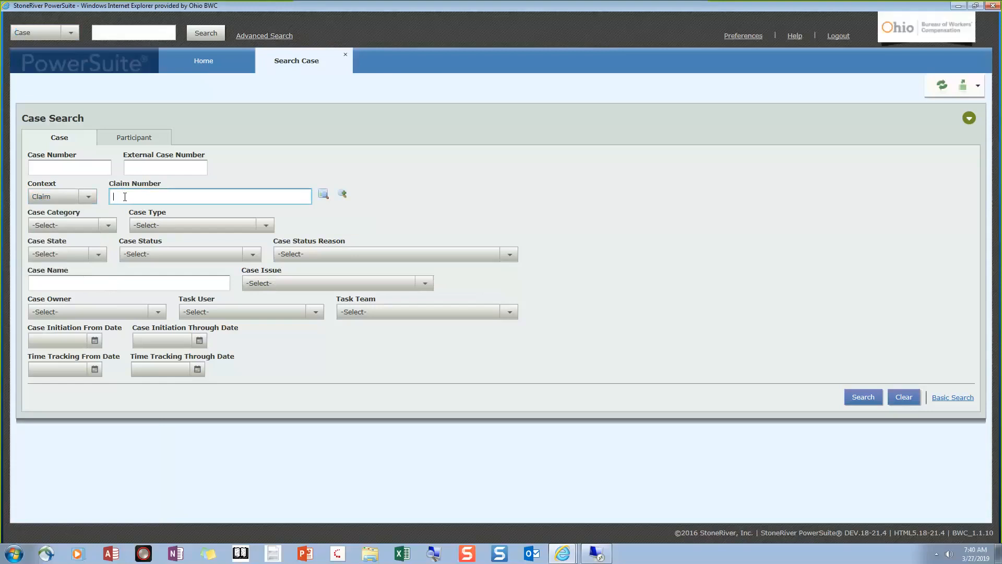
pyautogui.click(323, 194)
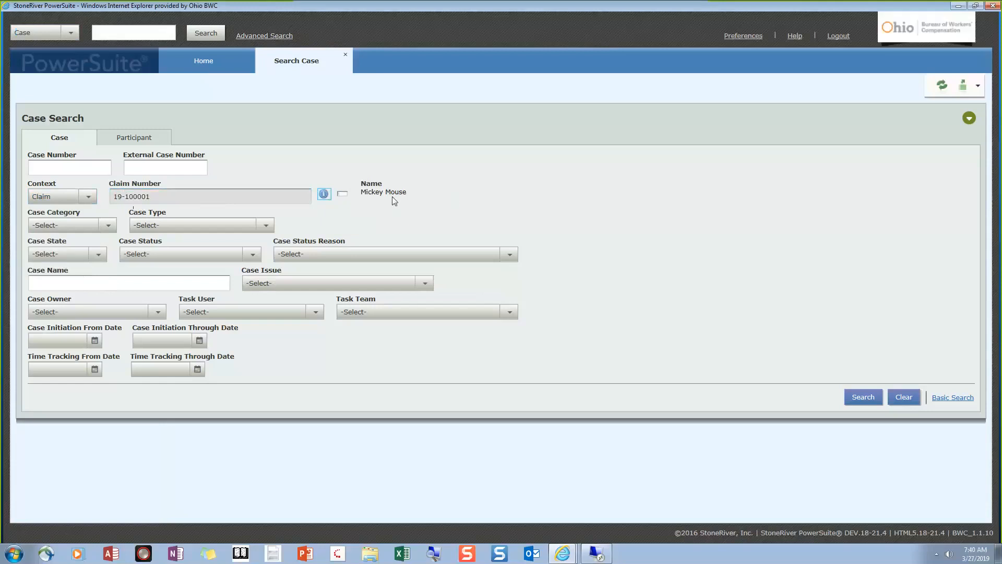
pyautogui.click(348, 195)
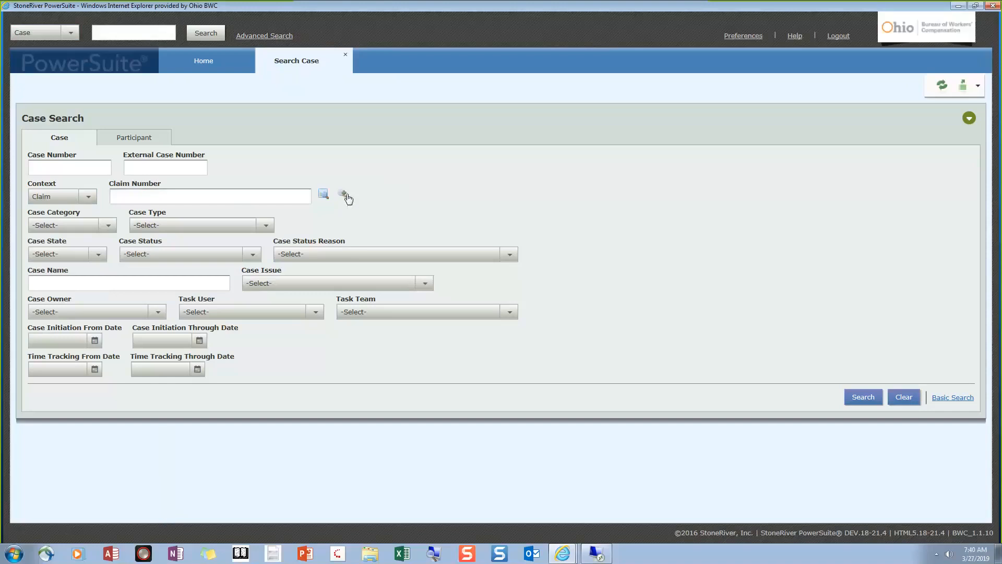
pyautogui.click(255, 197)
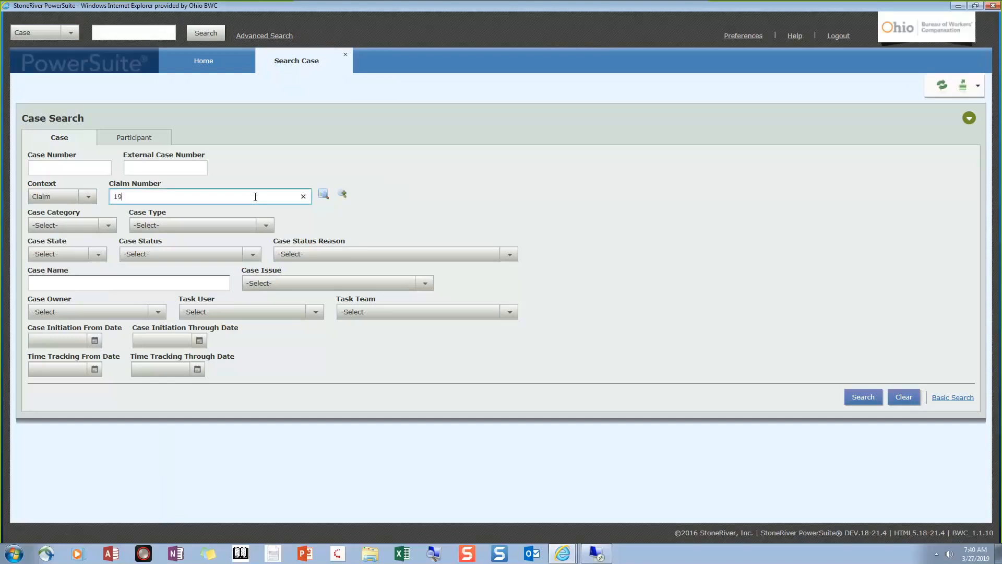
pyautogui.click(324, 194)
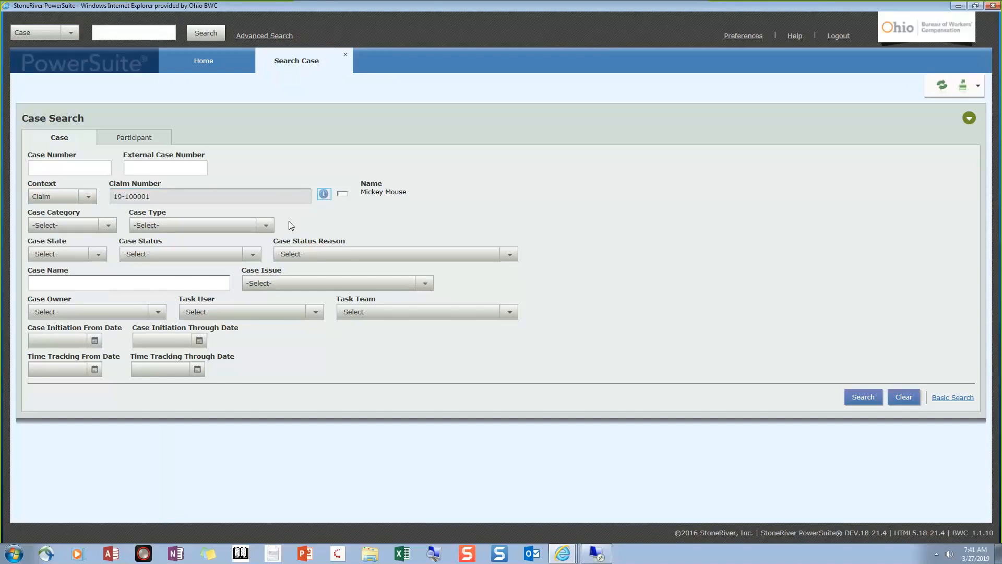
# Set Case Category to Legal and Case Type to Alternative Dispute Resolution
pyautogui.click(107, 226)
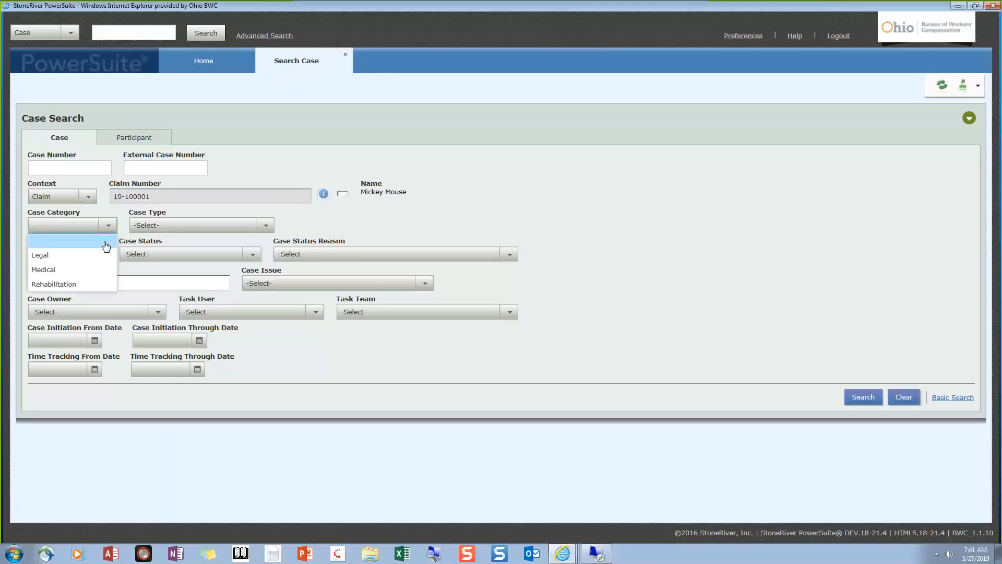
pyautogui.click(100, 255)
pyautogui.click(263, 228)
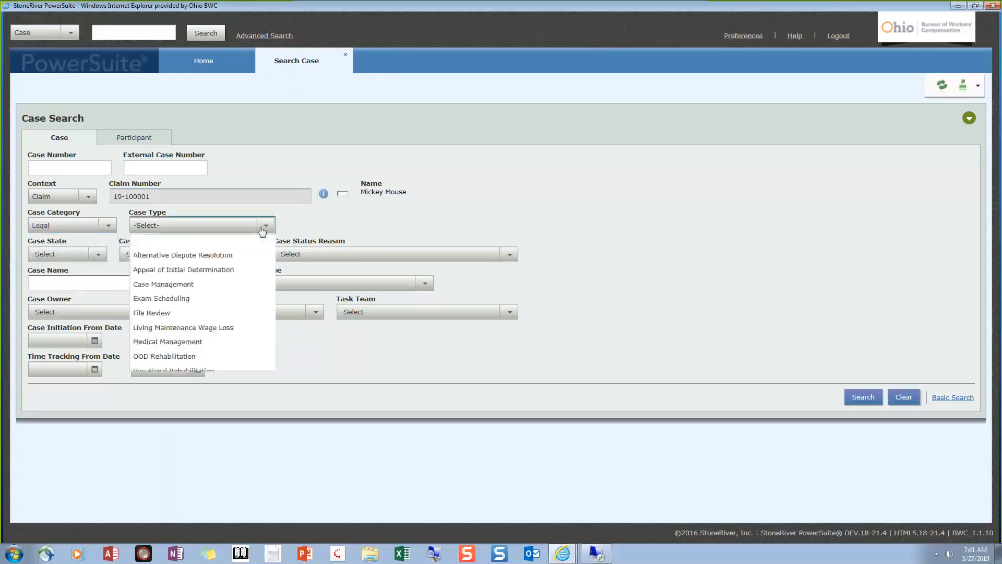
pyautogui.click(210, 255)
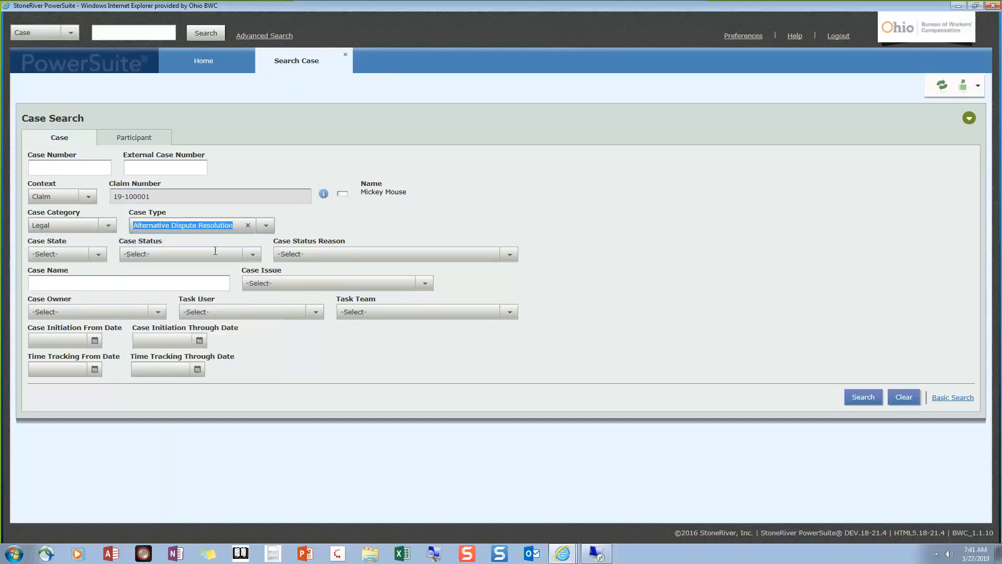
pyautogui.click(409, 226)
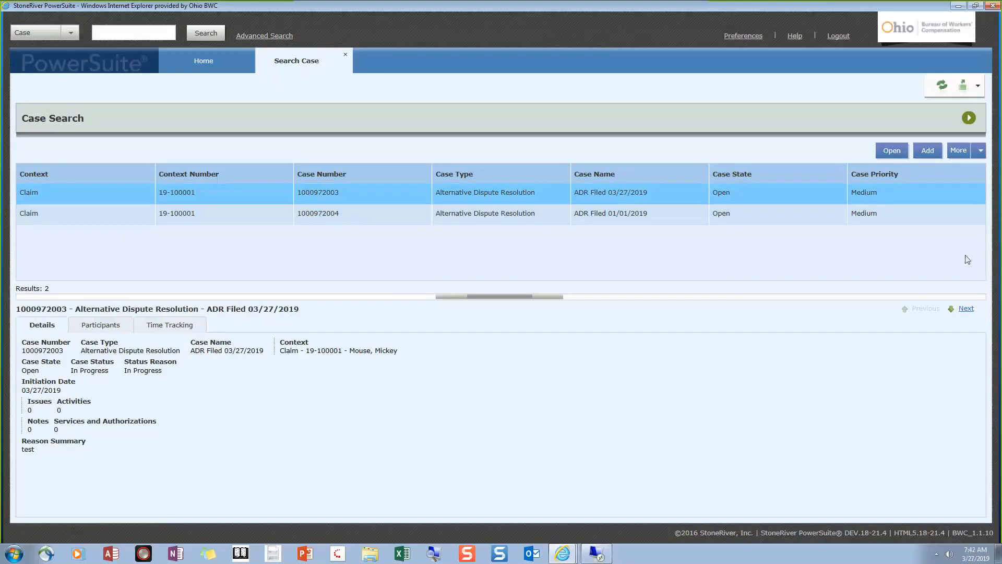
# Search the claim's cases with Case Category Medical and Case Type Exam Scheduling
pyautogui.click(970, 119)
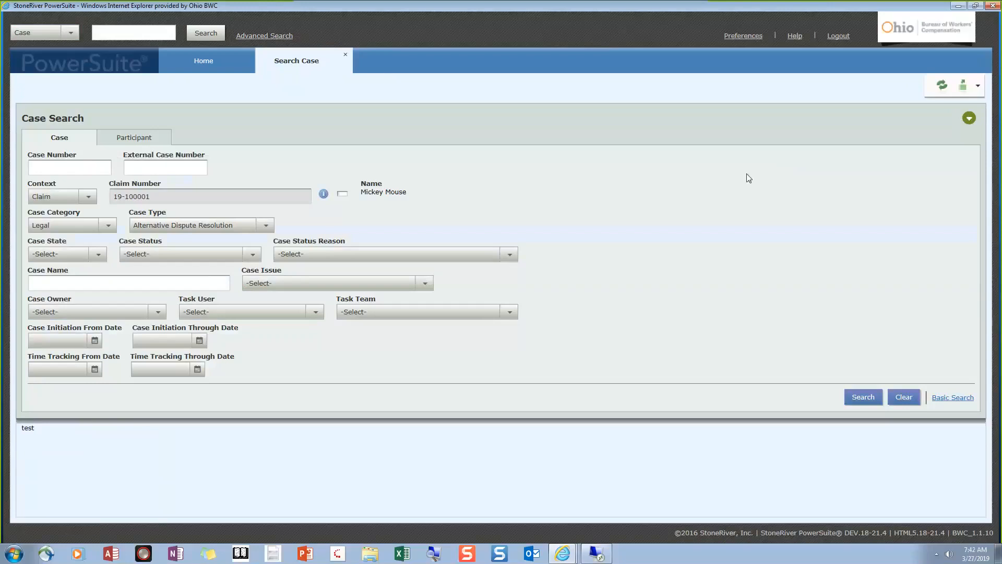
pyautogui.click(113, 229)
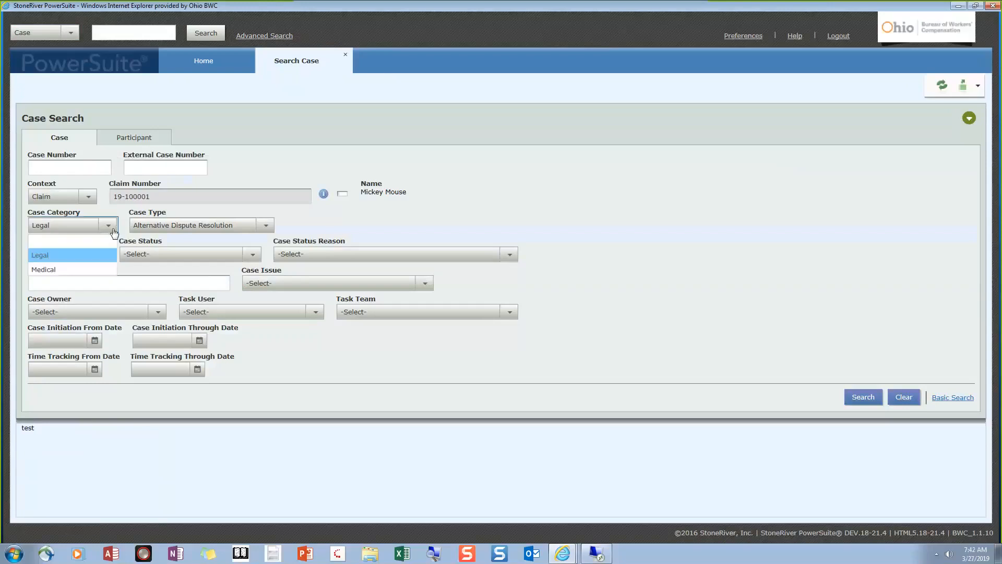
pyautogui.click(44, 269)
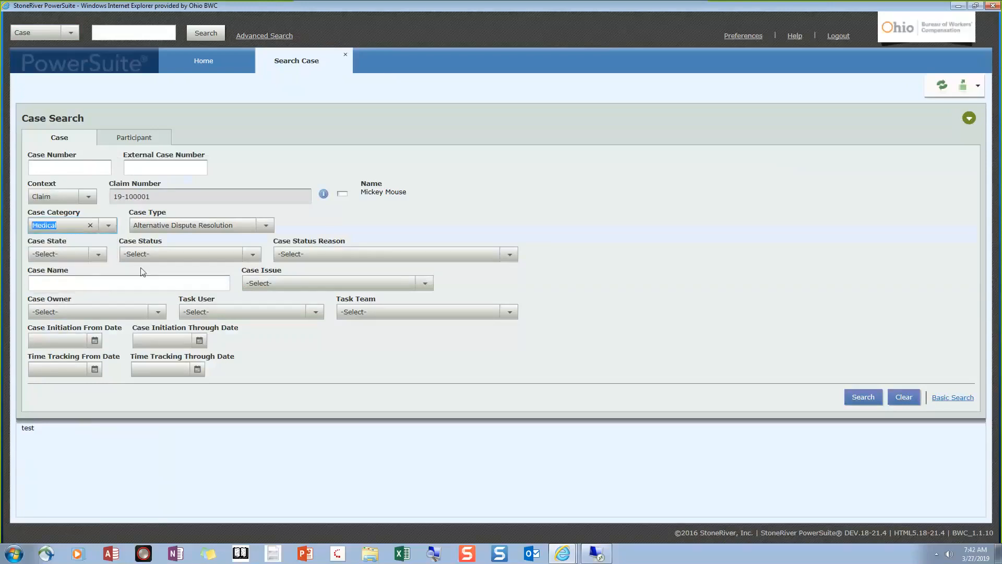
pyautogui.click(271, 225)
pyautogui.click(190, 297)
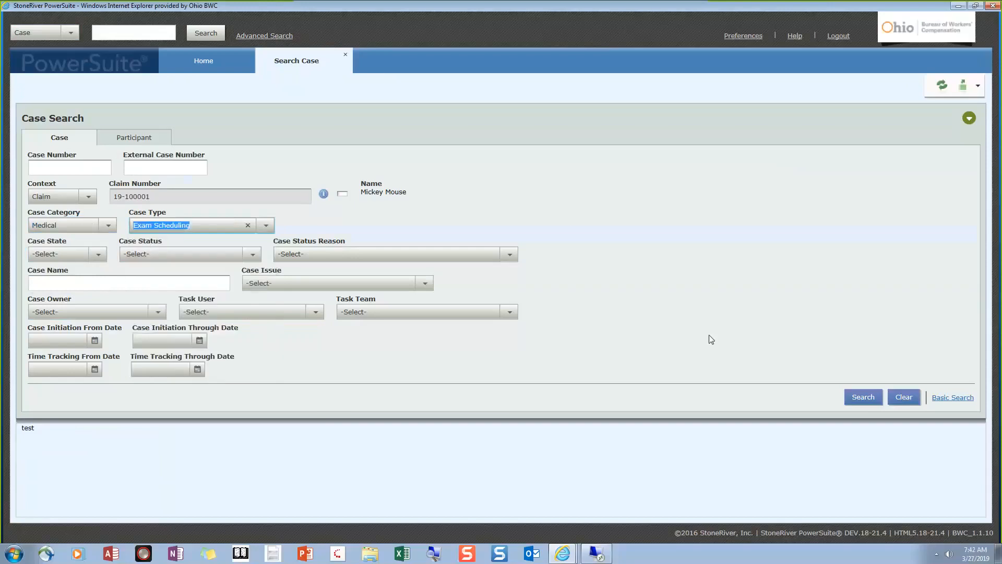
pyautogui.click(865, 399)
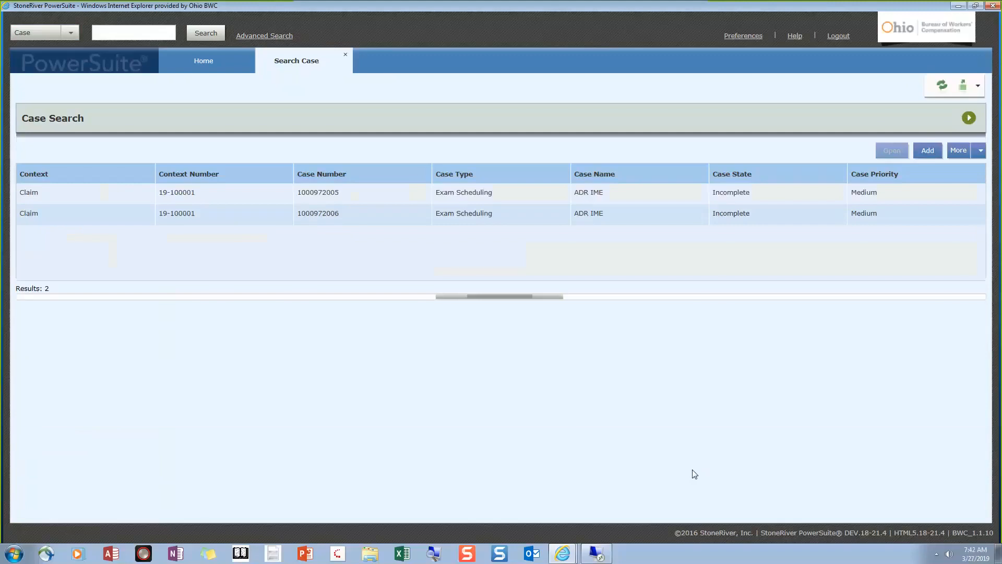
# Review the second ADR IME case's details, participants and time tracking, then reshow the search criteria
pyautogui.click(570, 224)
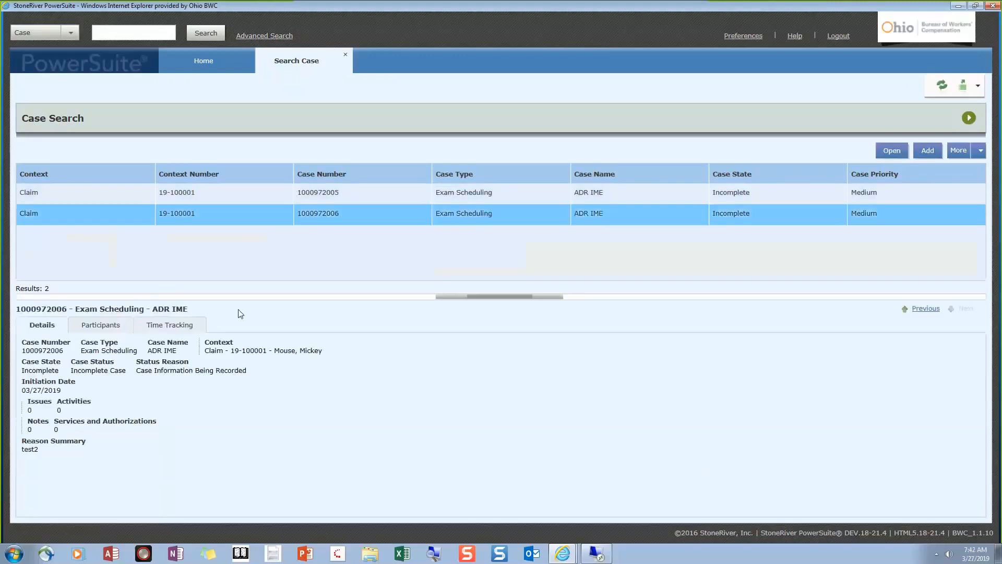
pyautogui.click(116, 328)
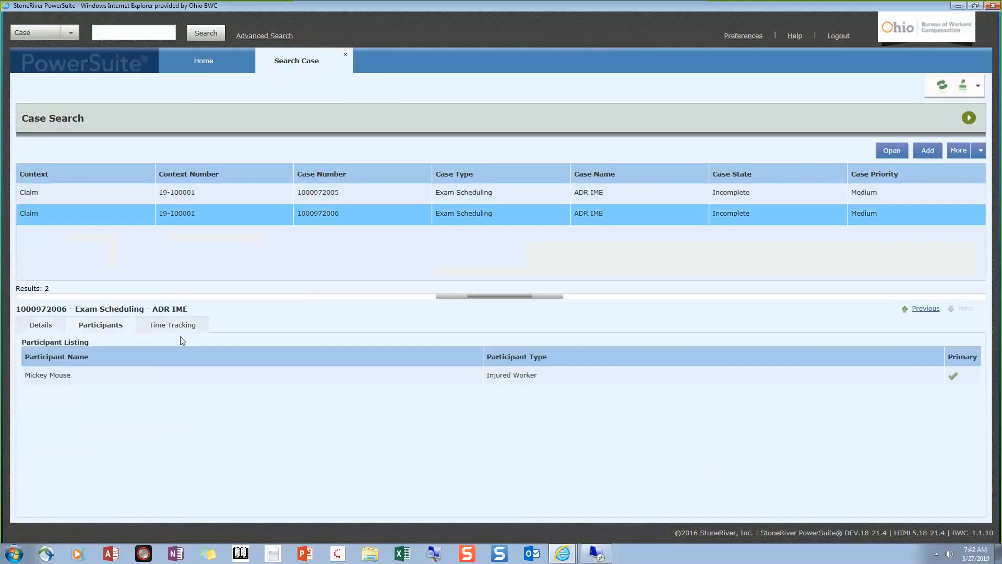
pyautogui.click(184, 328)
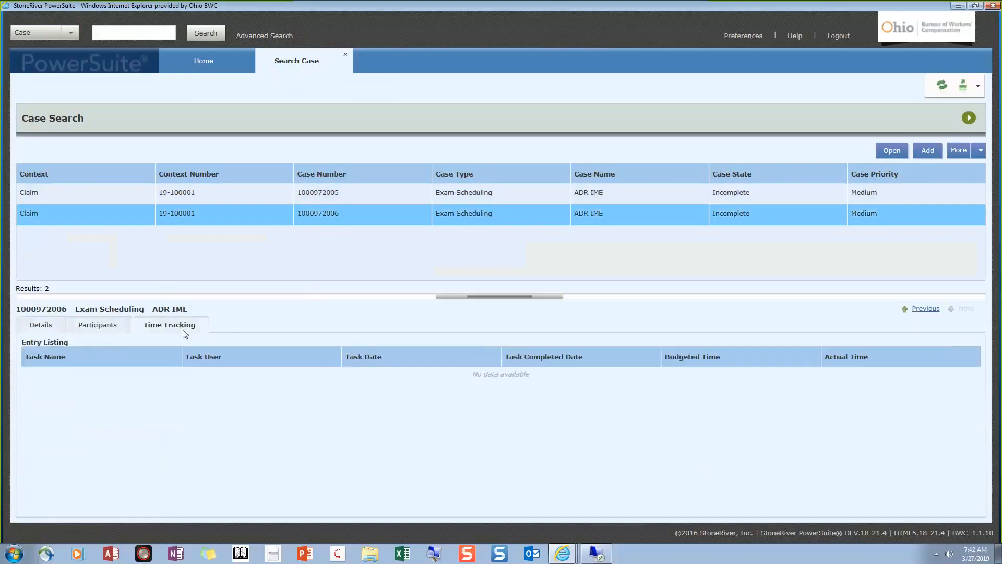
pyautogui.click(61, 330)
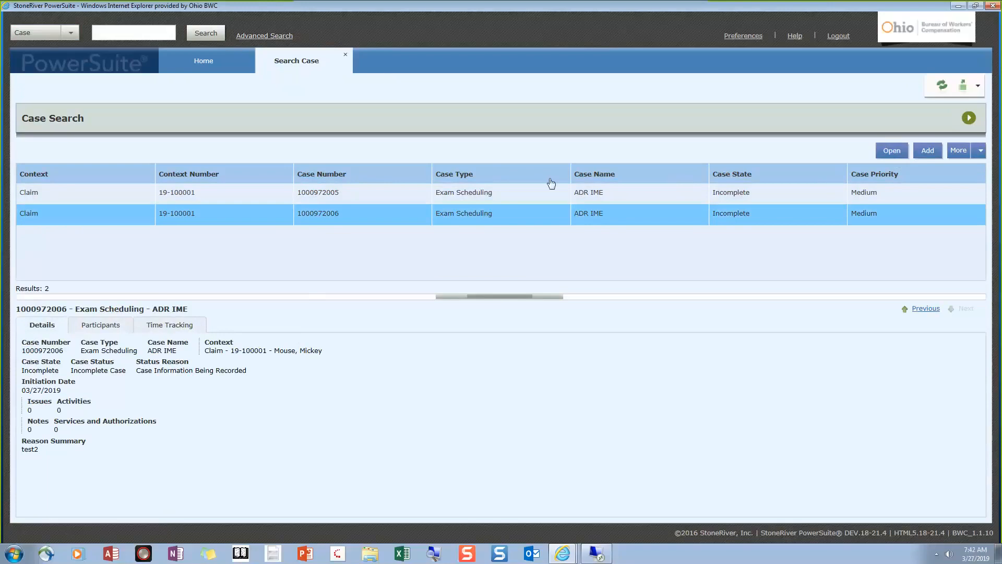
pyautogui.click(970, 119)
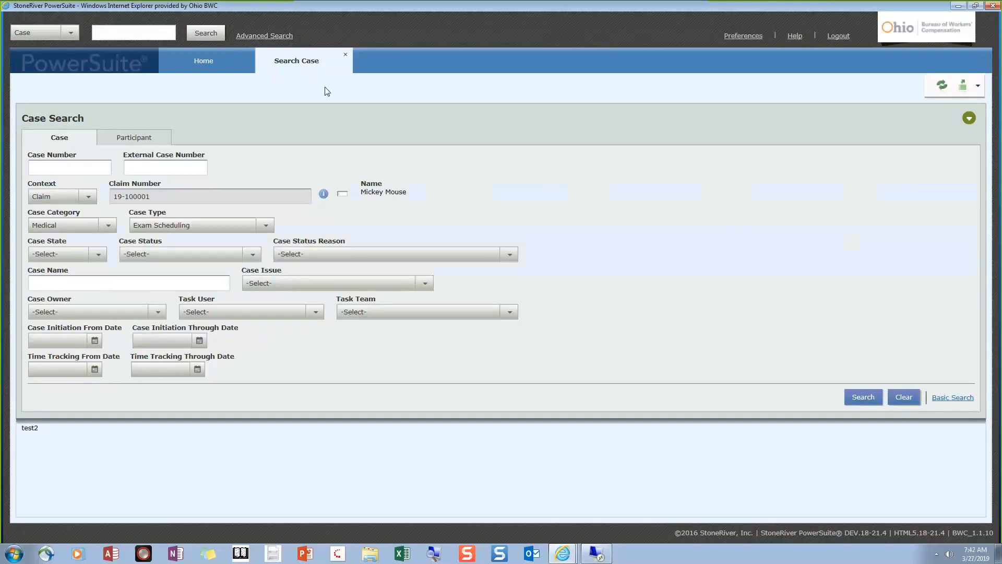
# Close the Search Case tab and switch to the Remote Desktop PowerSuite session
pyautogui.click(345, 56)
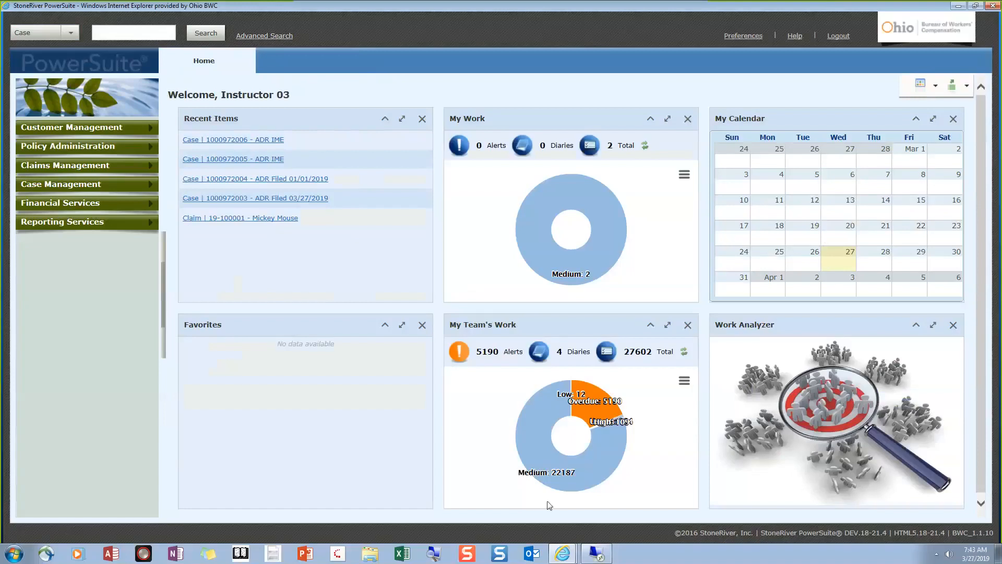
pyautogui.click(592, 557)
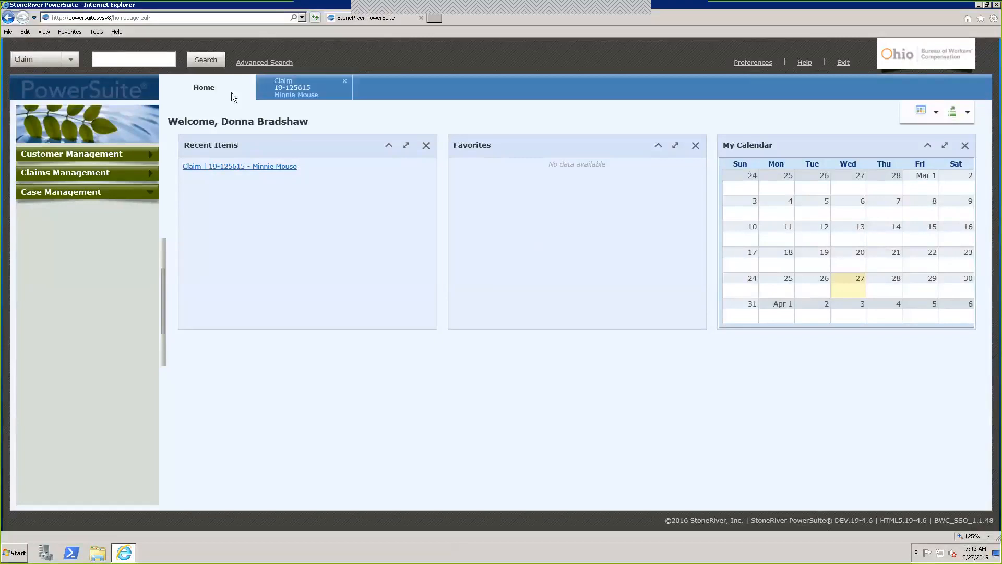
# Close the open Claim tab, leaving the Home page, and browse the Customer and Claims Management menus
pyautogui.click(344, 81)
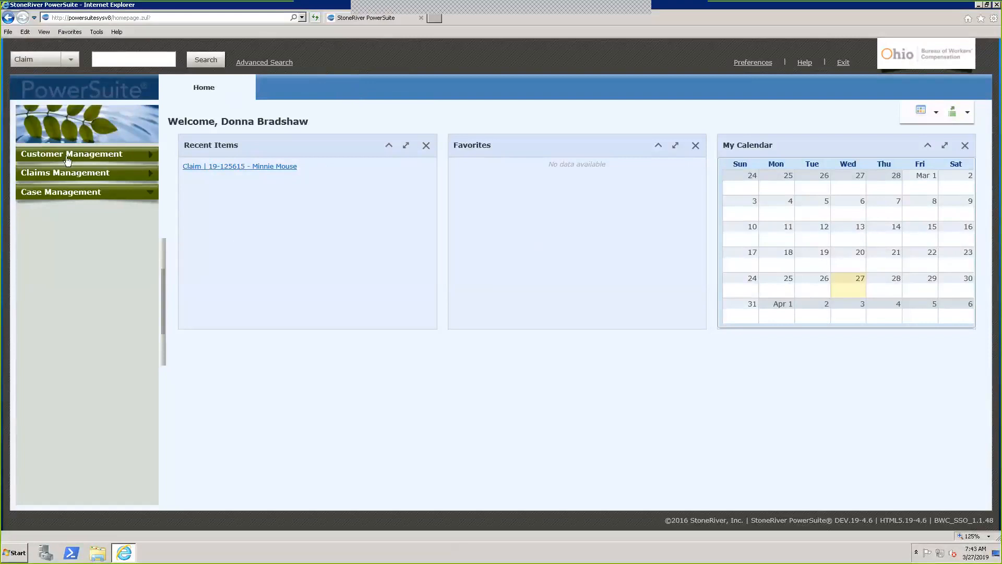
pyautogui.click(153, 156)
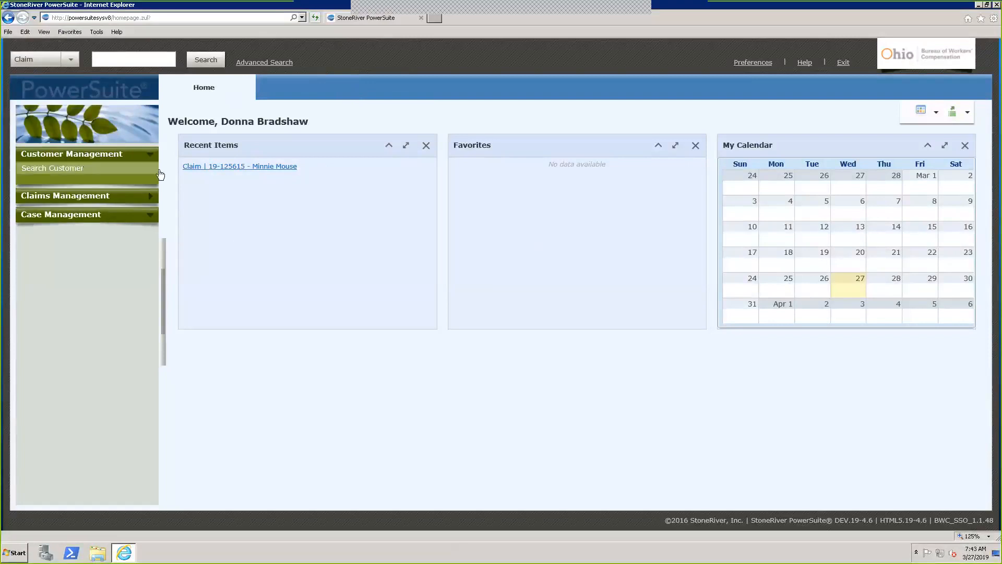
pyautogui.click(154, 196)
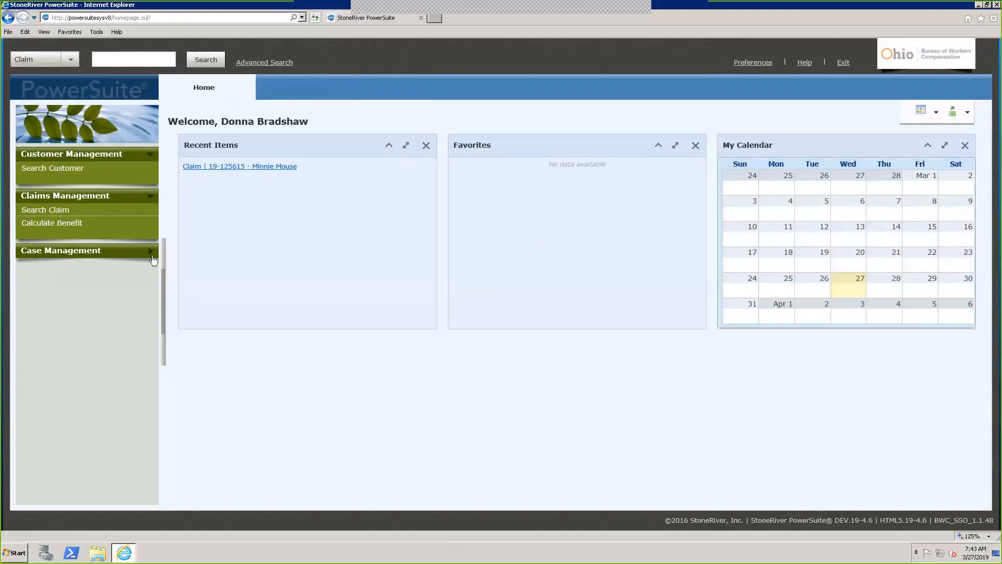
pyautogui.click(151, 200)
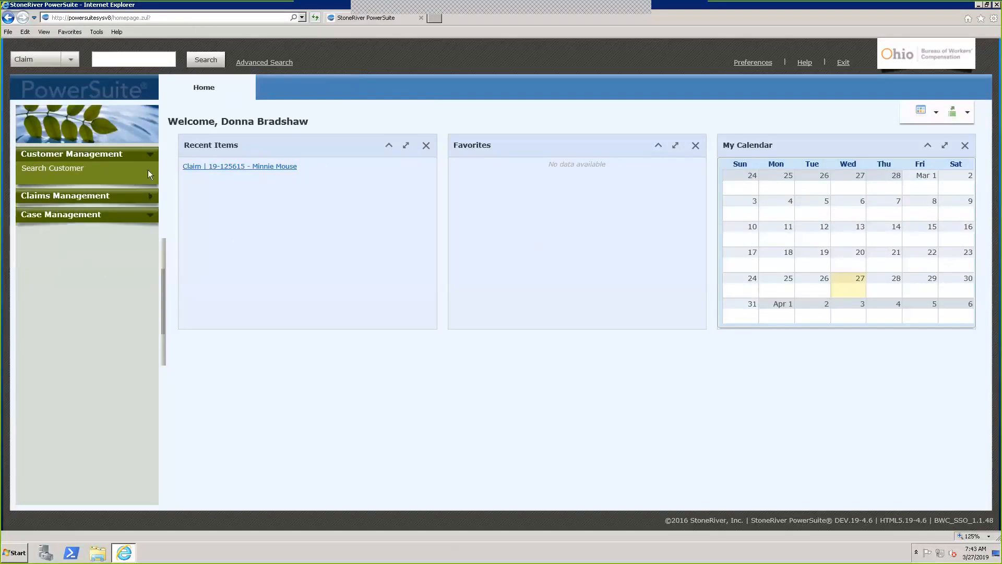
pyautogui.click(151, 157)
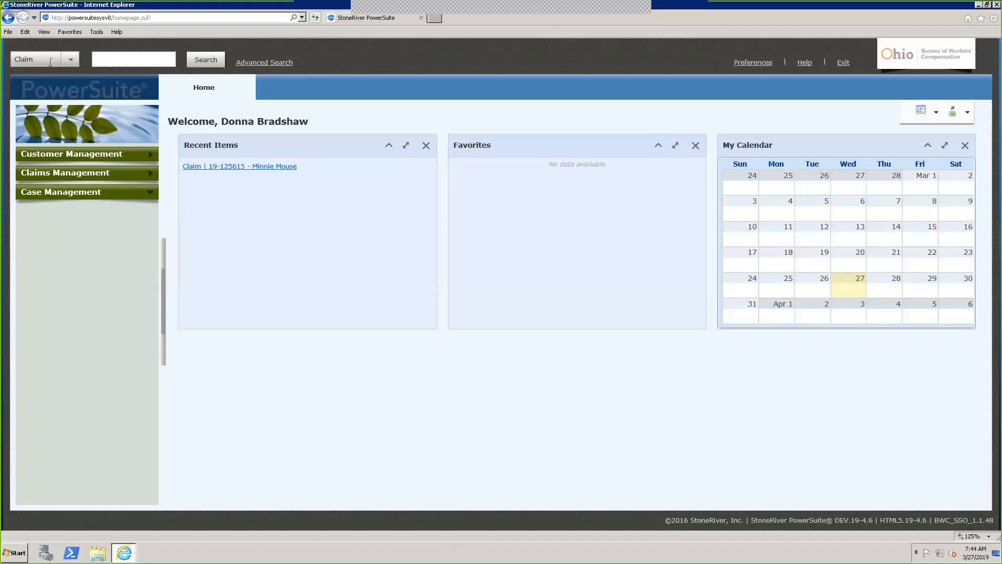
pyautogui.click(110, 61)
pyautogui.press('Return')
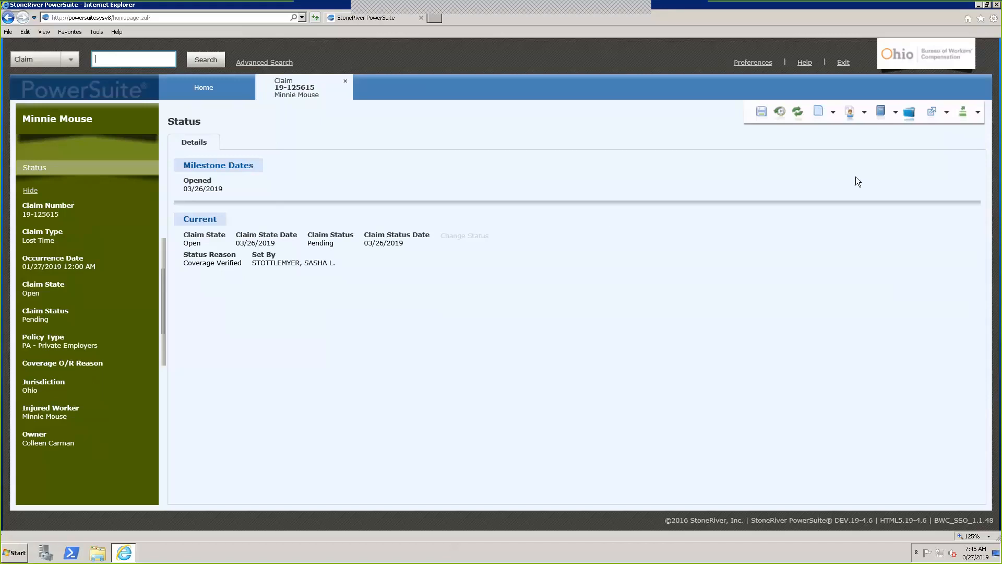
pyautogui.click(896, 114)
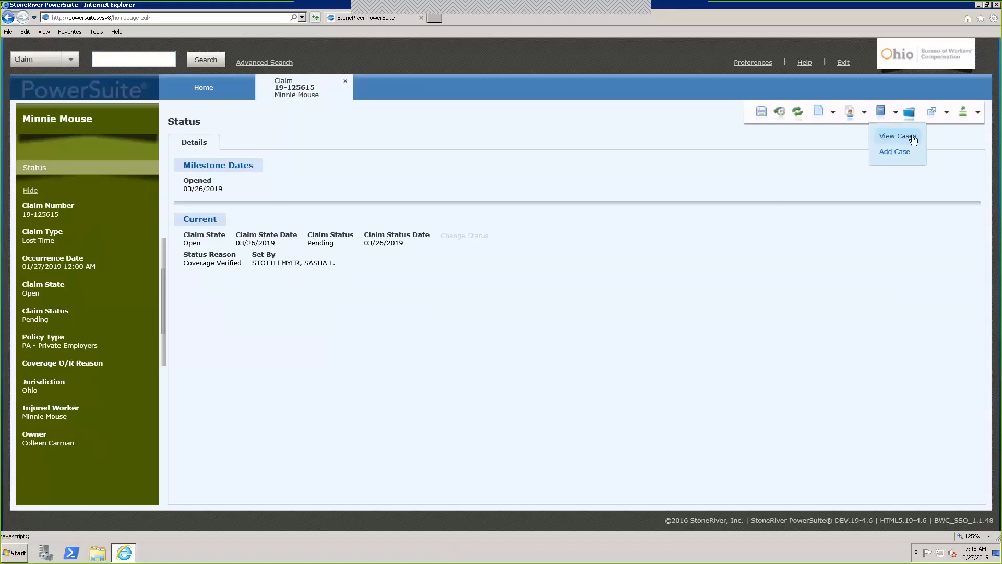
pyautogui.click(913, 136)
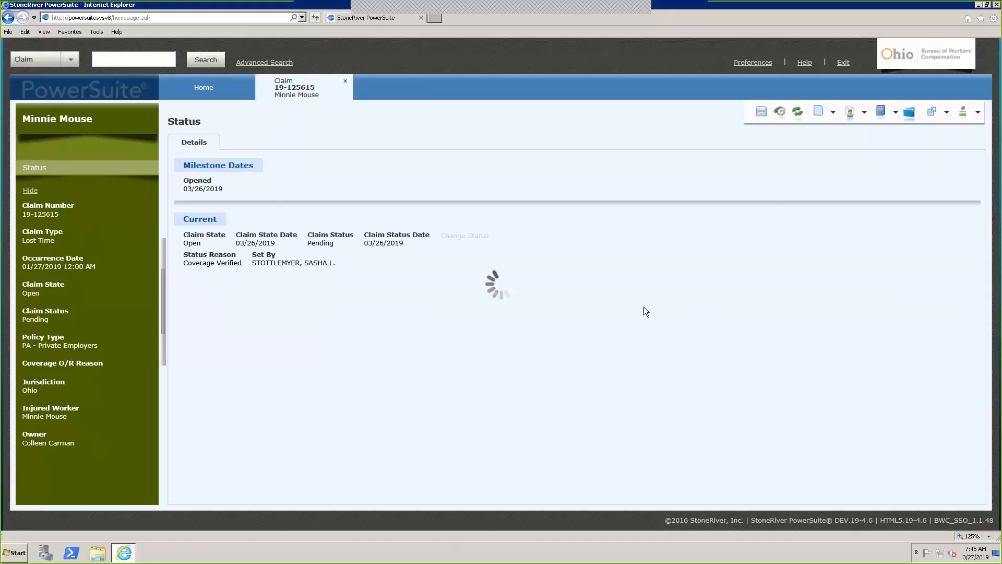
pyautogui.click(714, 118)
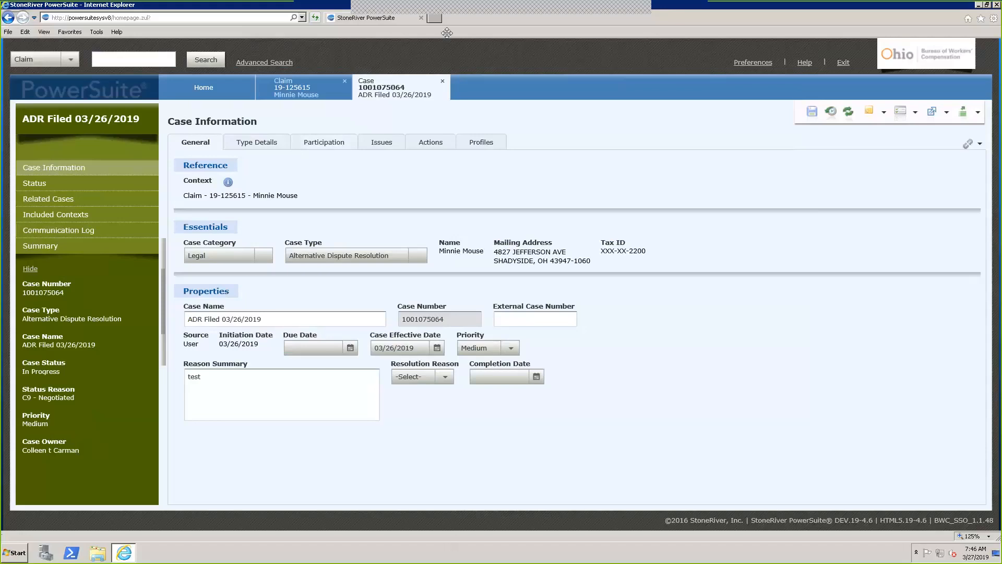
pyautogui.click(538, 13)
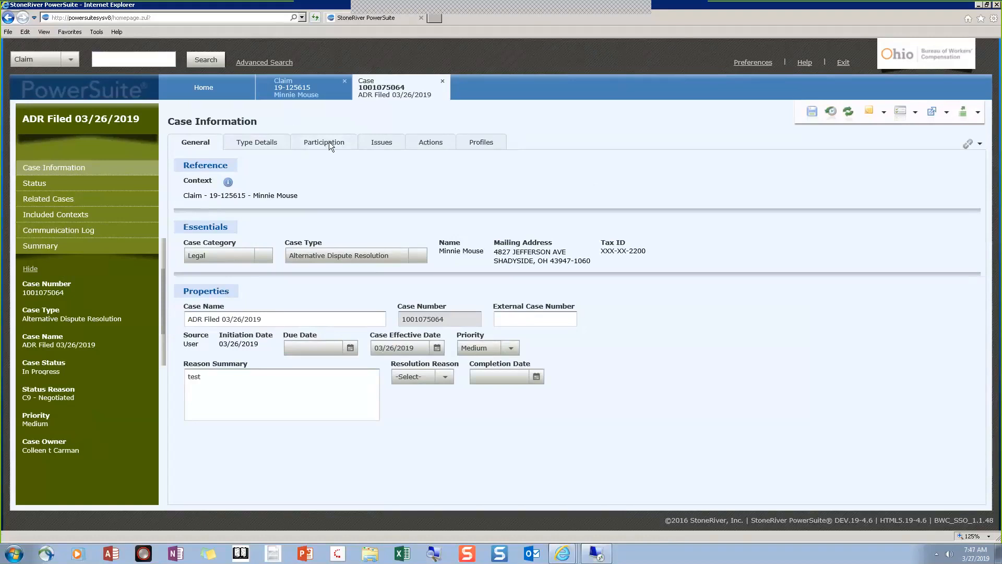
pyautogui.click(425, 302)
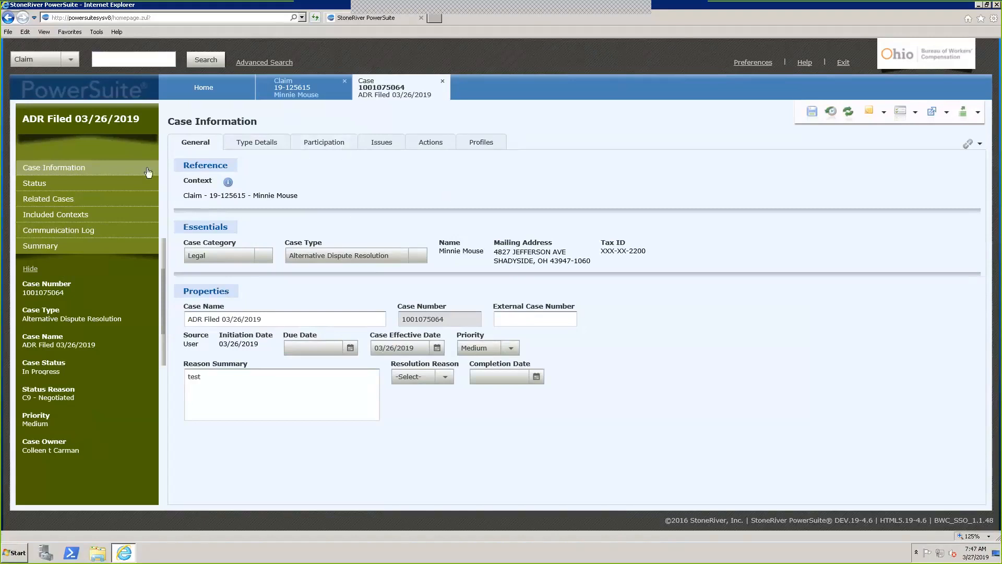
# Open the Injured Worker's record for editing from the ADR case's Participation tab
pyautogui.click(273, 143)
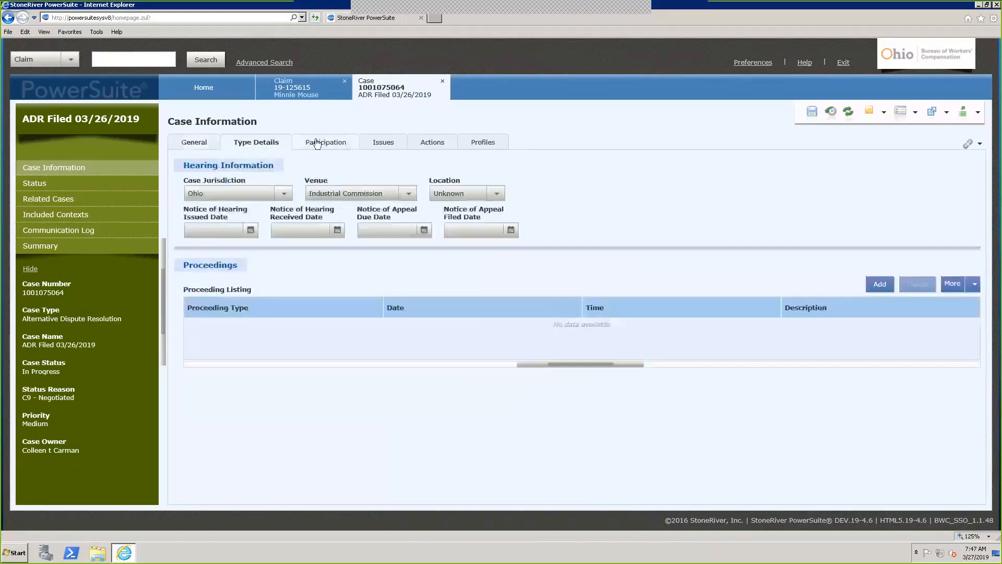
pyautogui.click(322, 142)
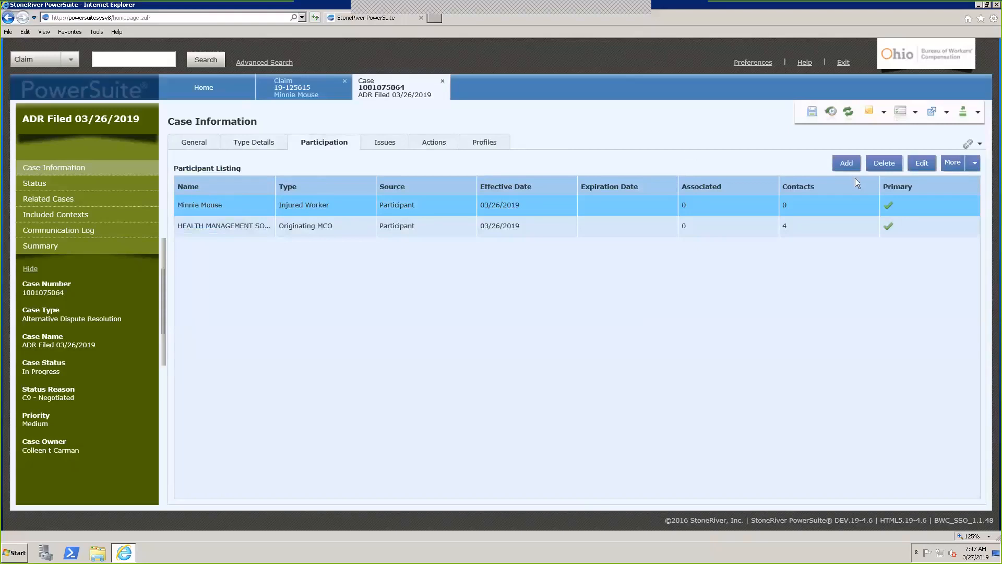
pyautogui.click(921, 163)
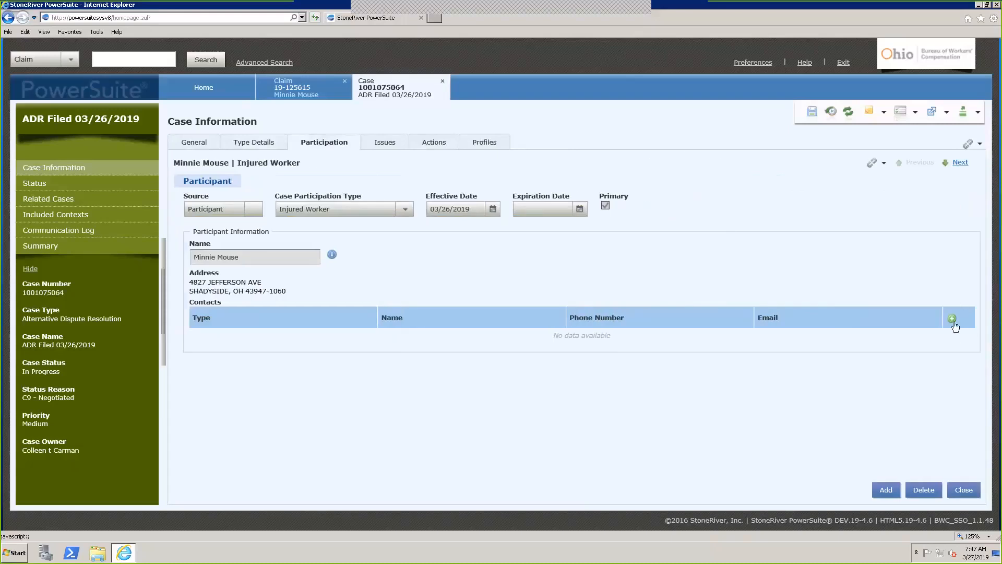
# Add and remove blank contact rows twice so the injured worker keeps 0 contacts, then close the record
pyautogui.click(952, 319)
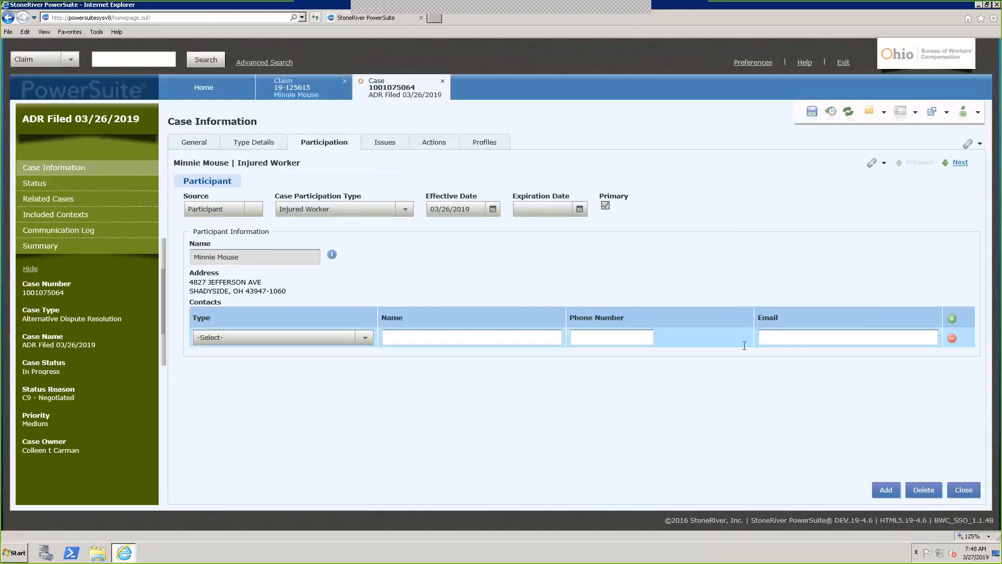
pyautogui.click(951, 340)
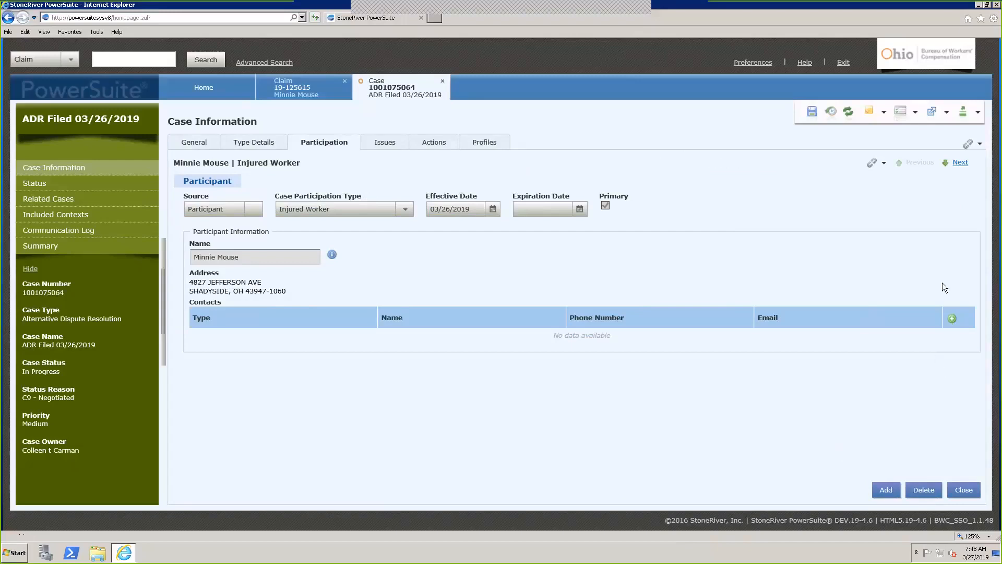
pyautogui.click(952, 320)
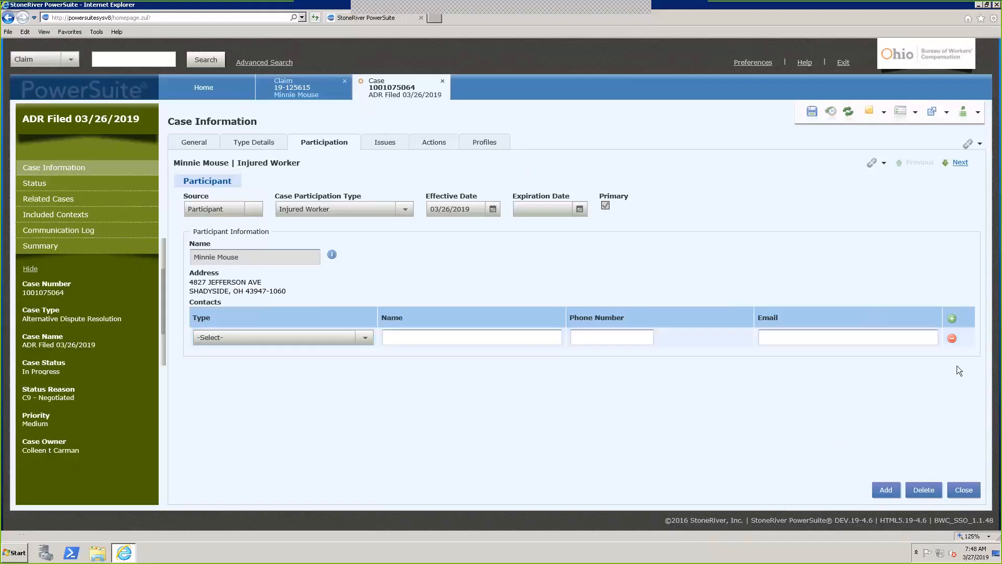
pyautogui.click(953, 342)
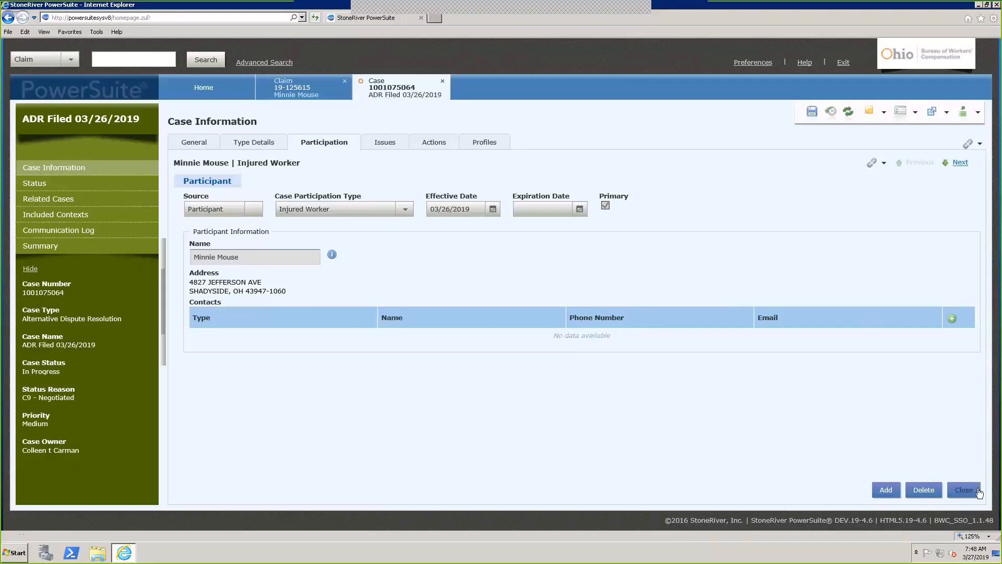
pyautogui.click(964, 490)
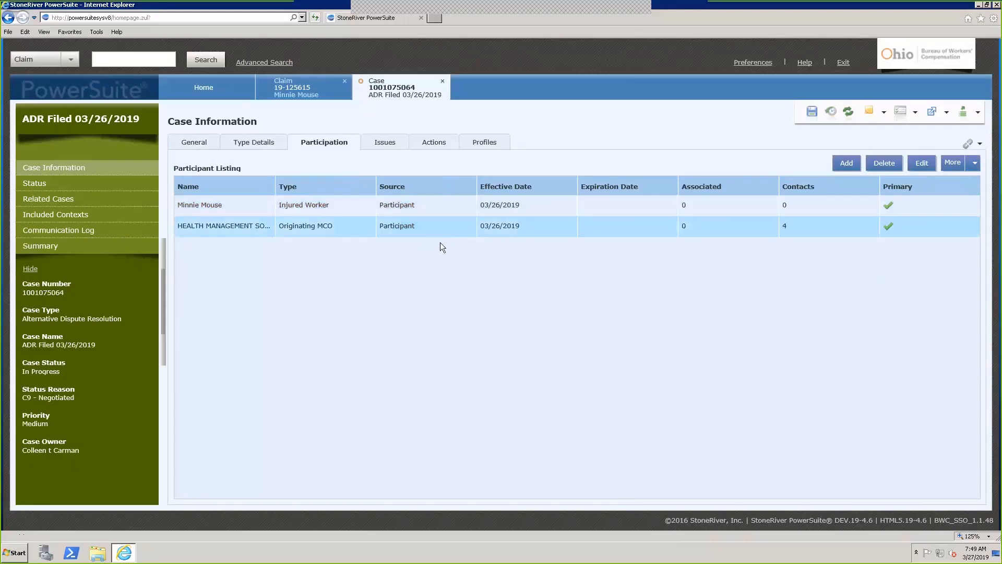
# Review the four contacts of HEALTH MANAGEMENT SOLUTIONS, INC., close the record, and open the More layout menu
pyautogui.click(443, 224)
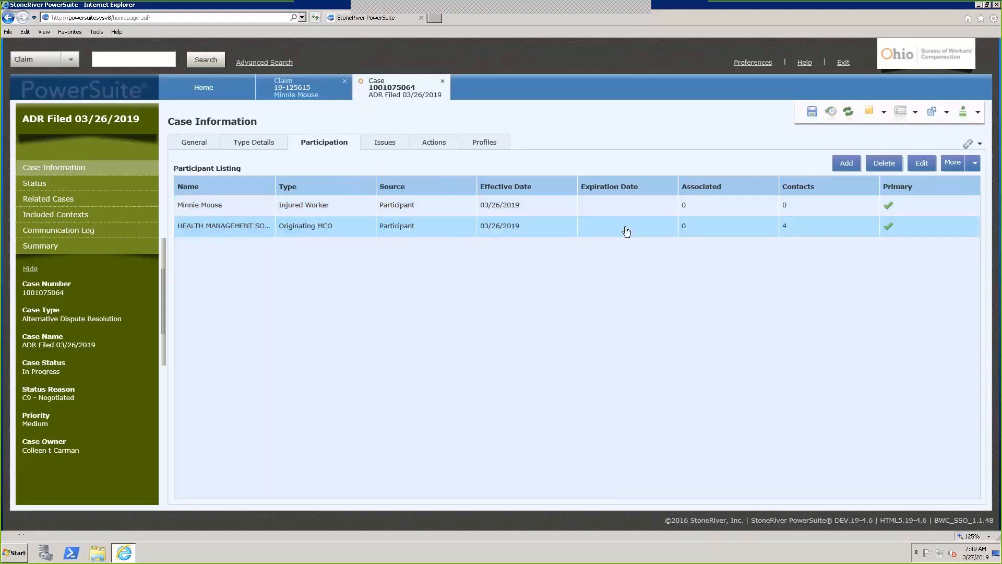
pyautogui.click(922, 163)
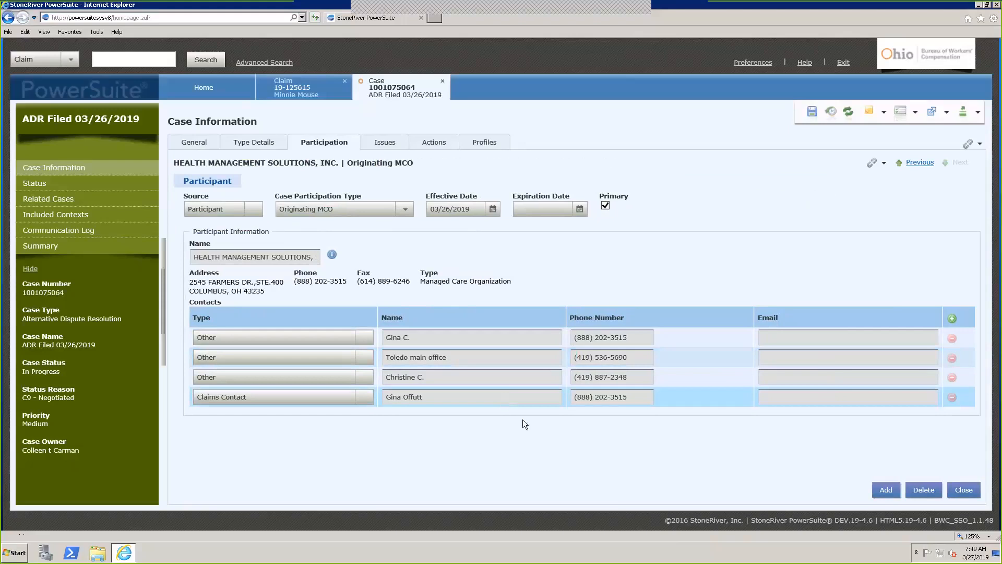
pyautogui.click(964, 491)
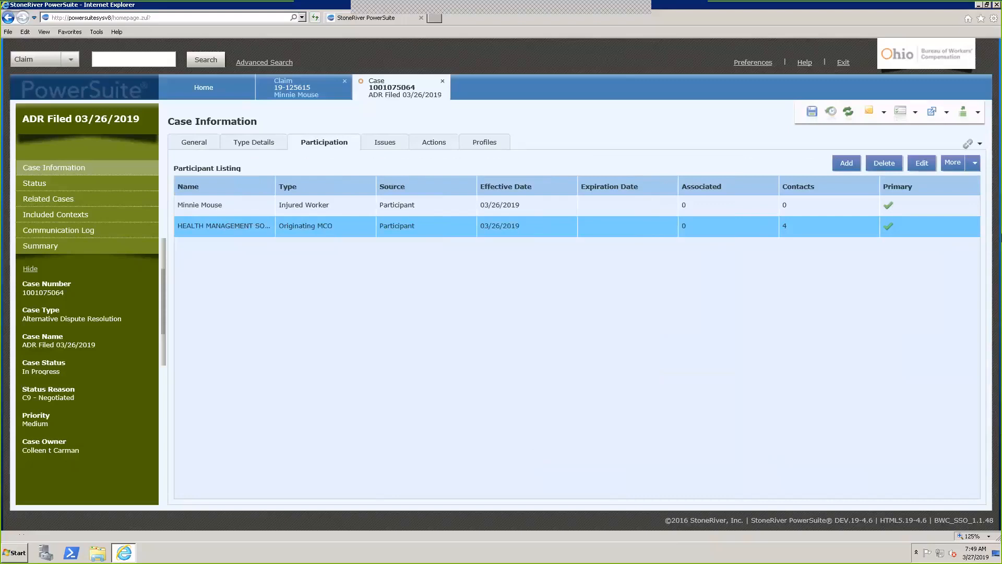
pyautogui.click(974, 163)
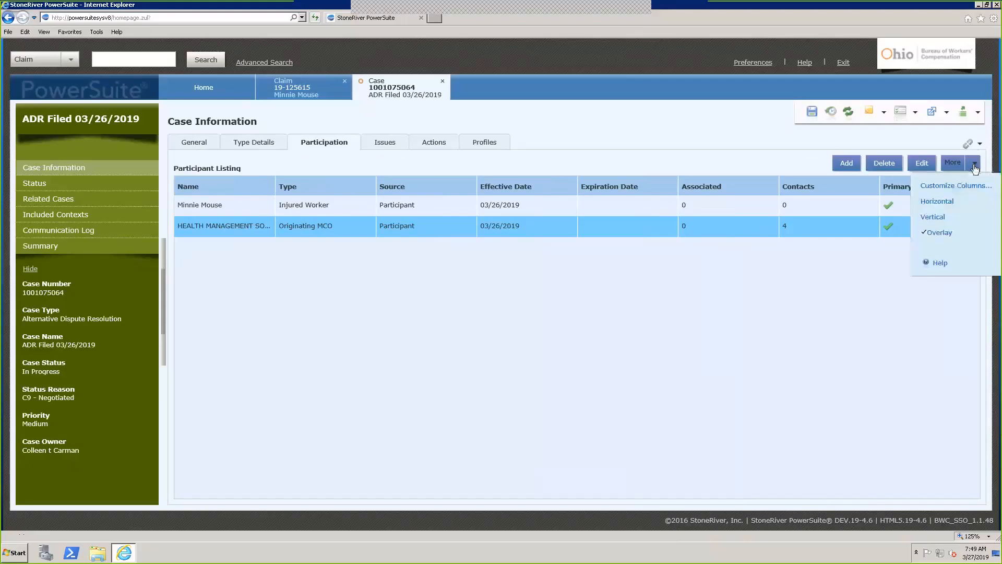
# Switch participant details to the Vertical layout and show the injured worker's record
pyautogui.click(935, 217)
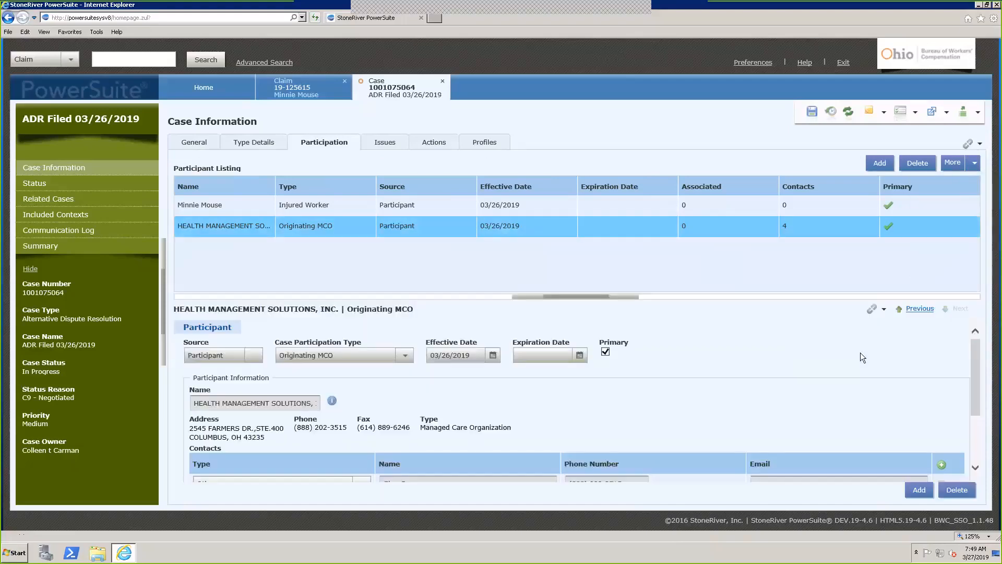
pyautogui.click(538, 215)
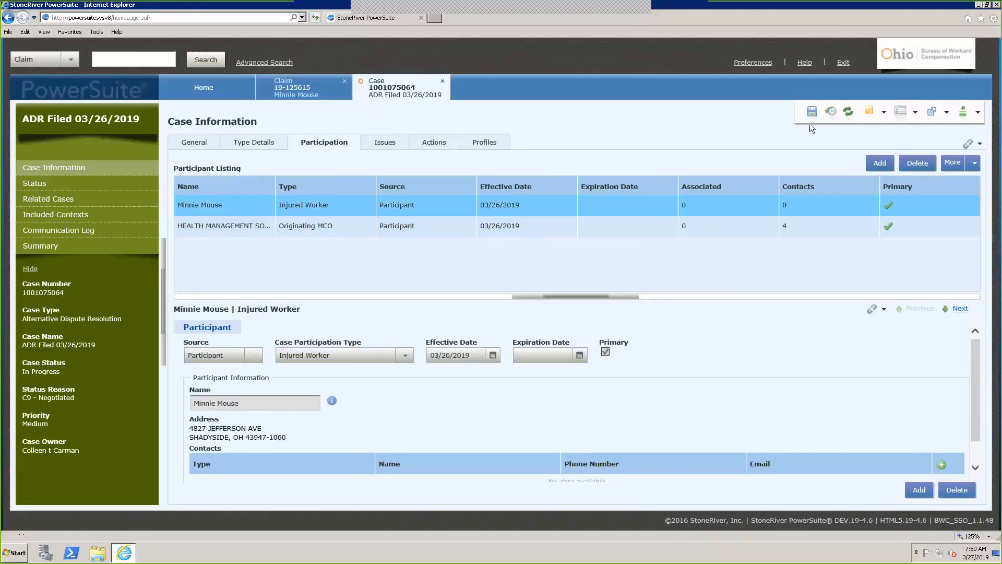
pyautogui.rightClick(372, 99)
pyautogui.click(334, 93)
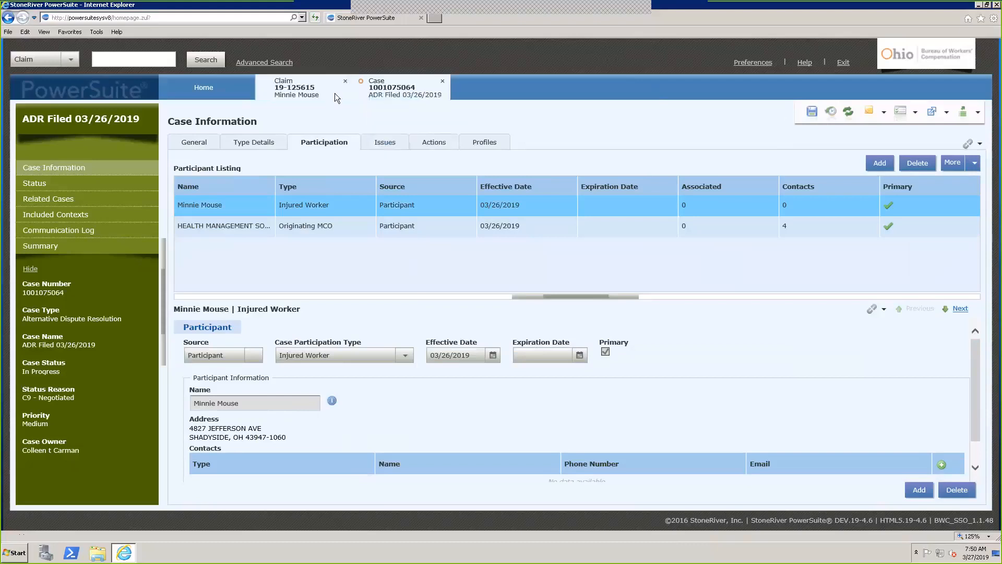
pyautogui.click(333, 93)
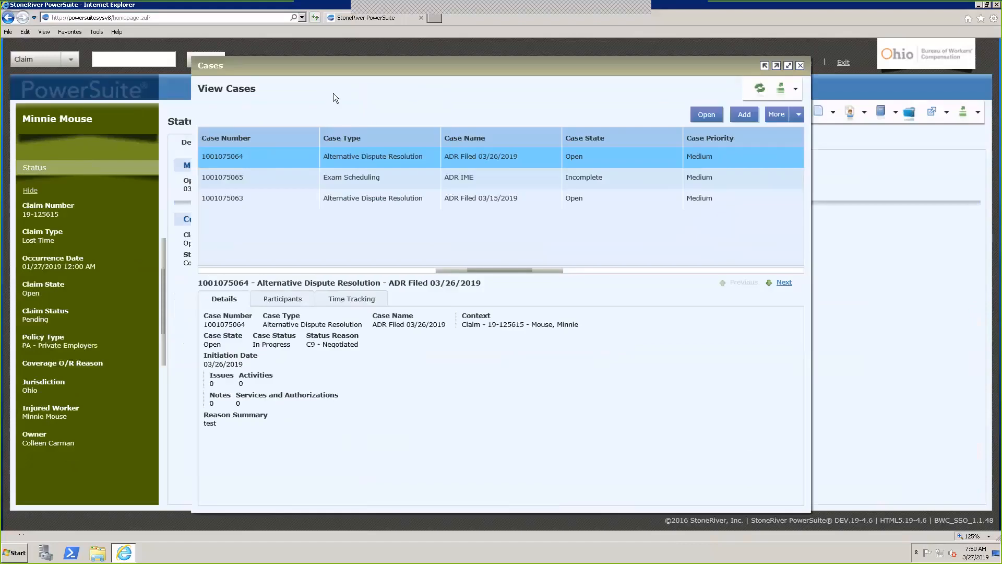
pyautogui.click(800, 66)
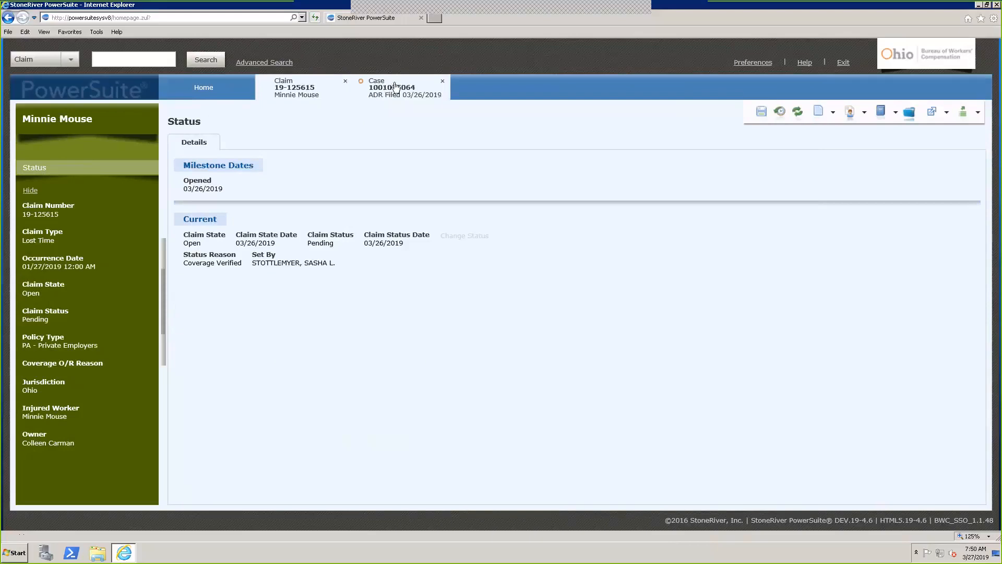
pyautogui.click(417, 84)
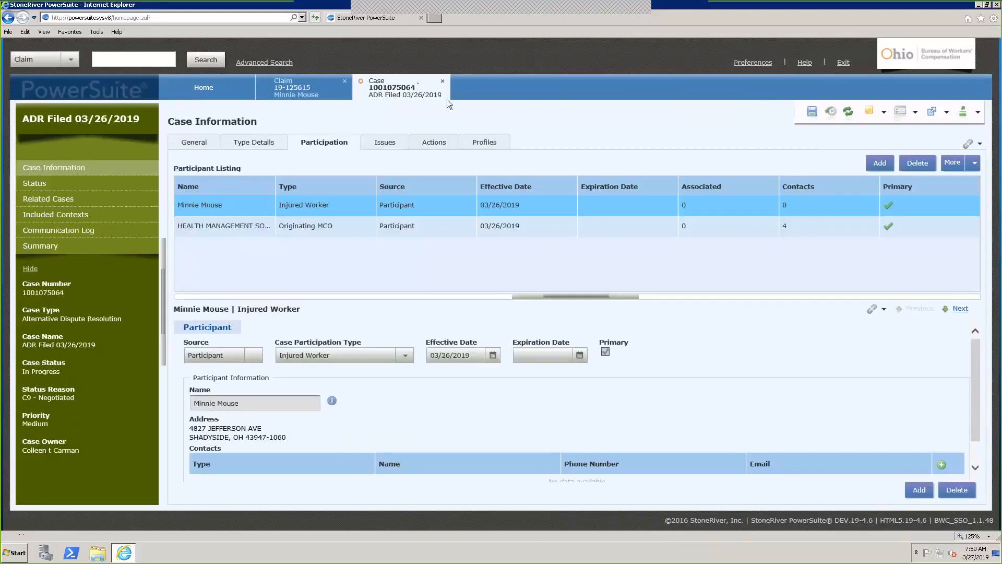
pyautogui.rightClick(311, 87)
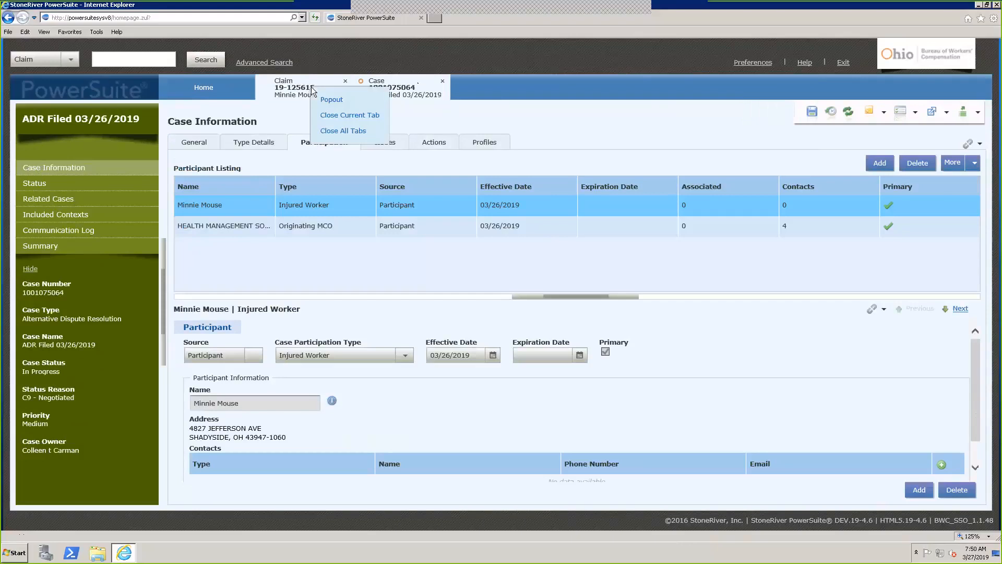
pyautogui.click(331, 99)
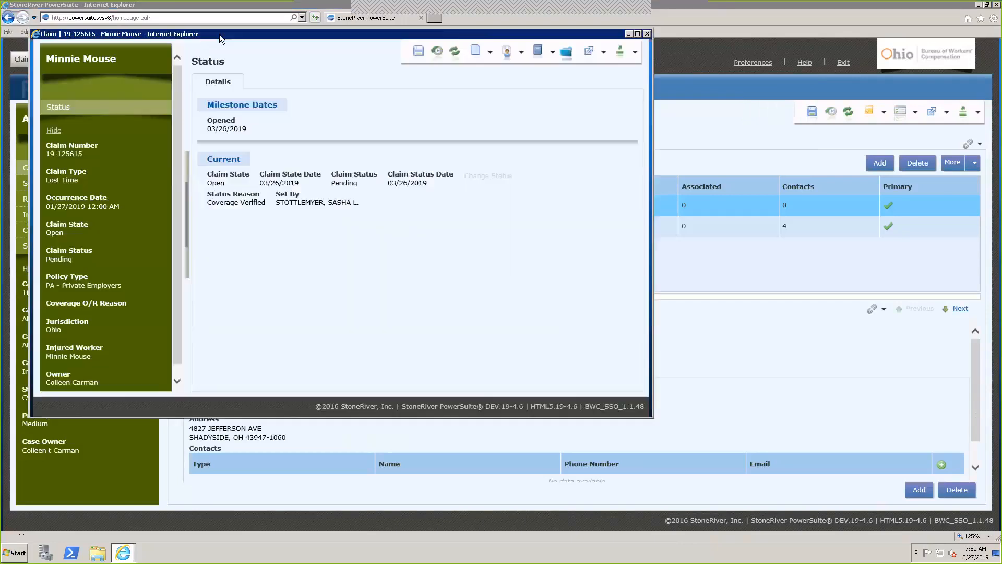
# Move the claim popout to the right, check its Documents options, then the case's Work Items
pyautogui.moveTo(219, 34); pyautogui.dragTo(590, 142)
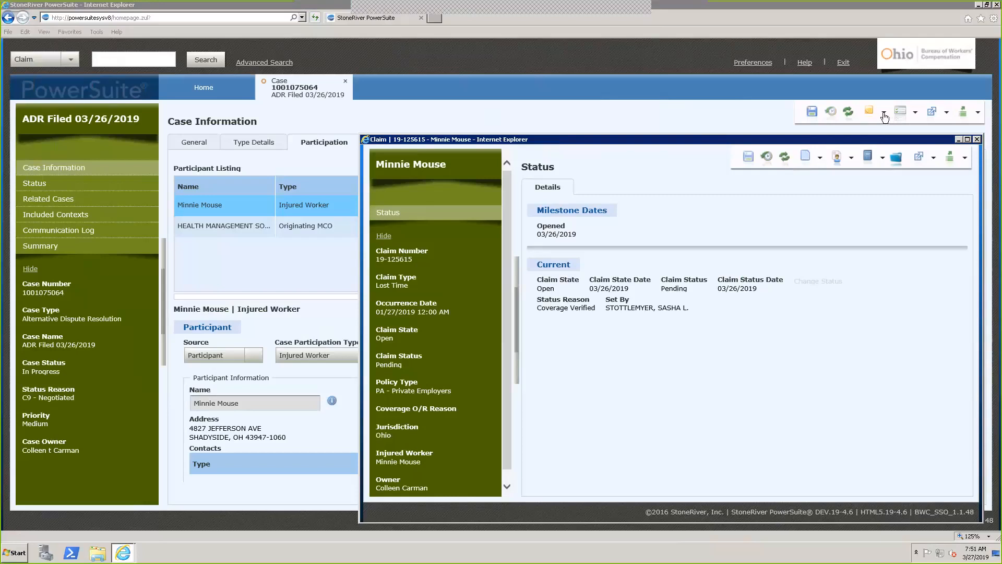
pyautogui.click(820, 160)
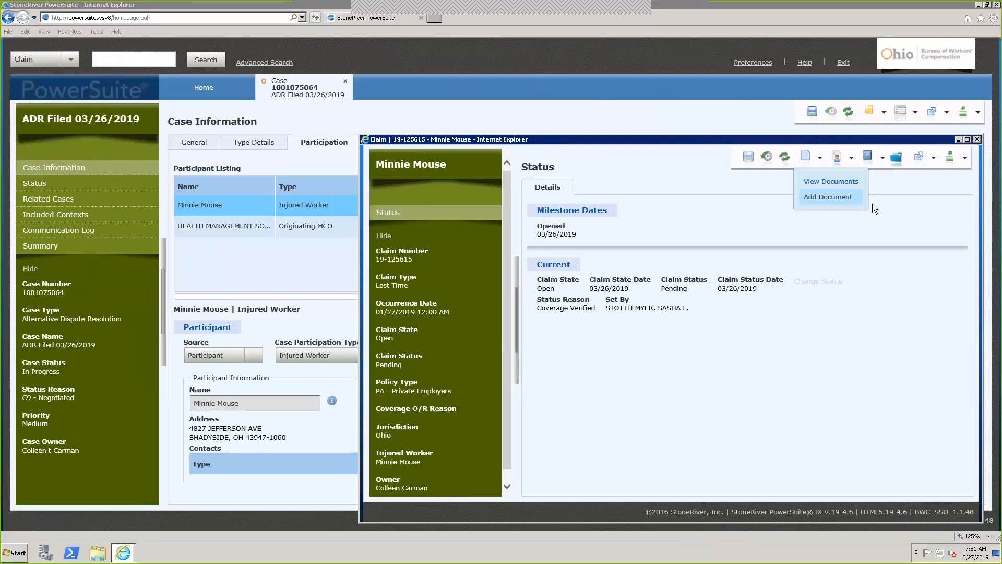
pyautogui.click(918, 114)
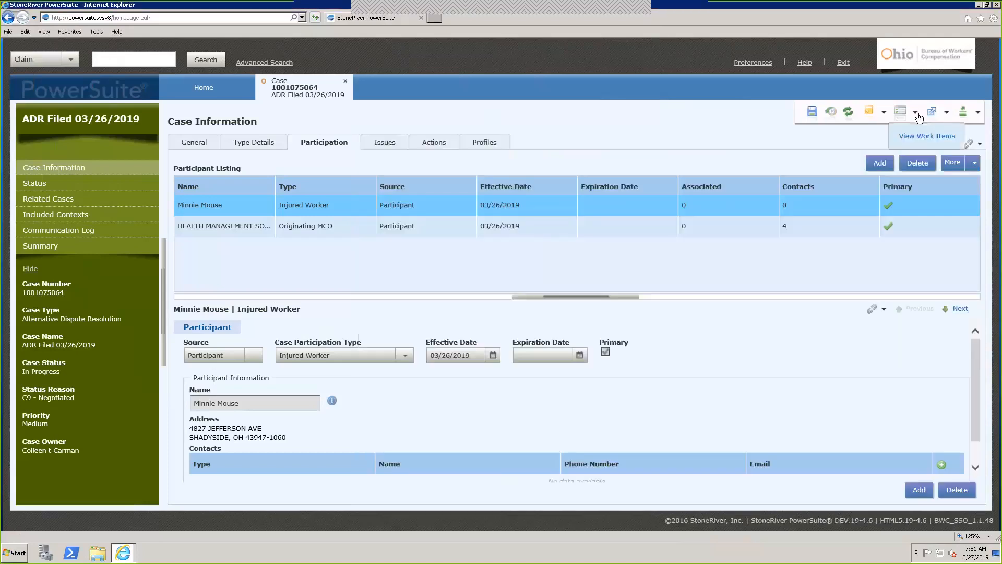
# Return to the PowerSuite Home page showing the claim and ADR case in Recent Items
pyautogui.click(763, 143)
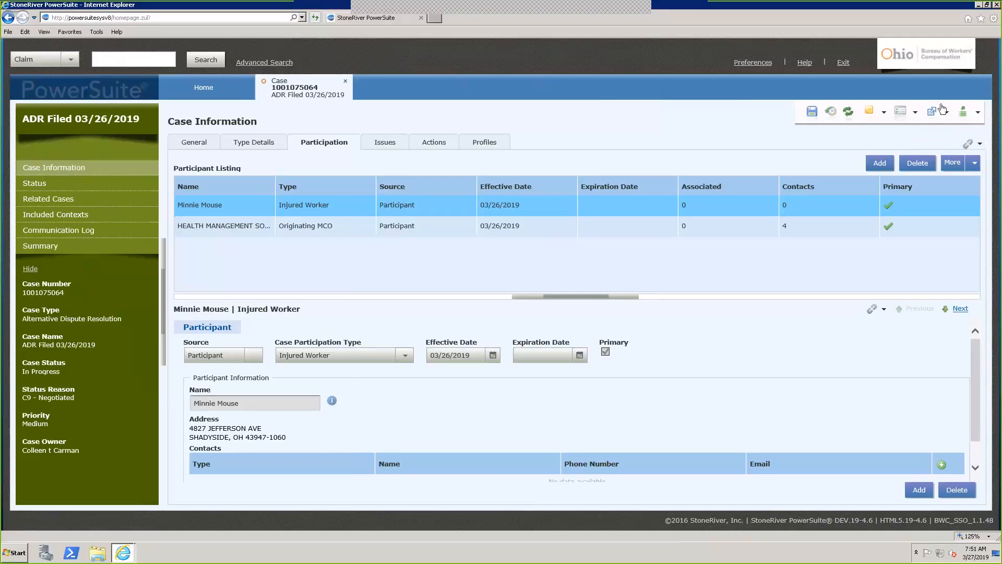
pyautogui.click(978, 114)
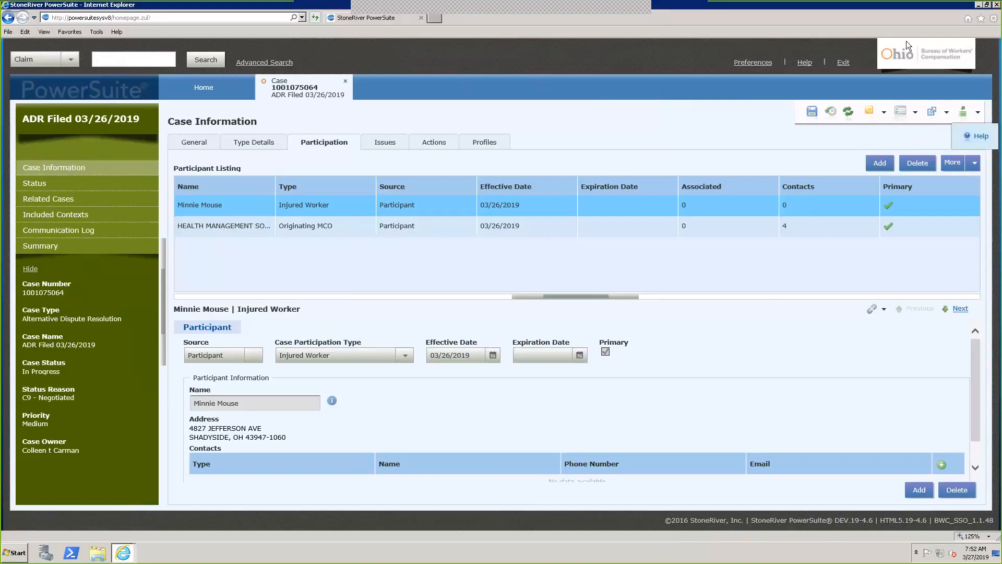
pyautogui.click(128, 546)
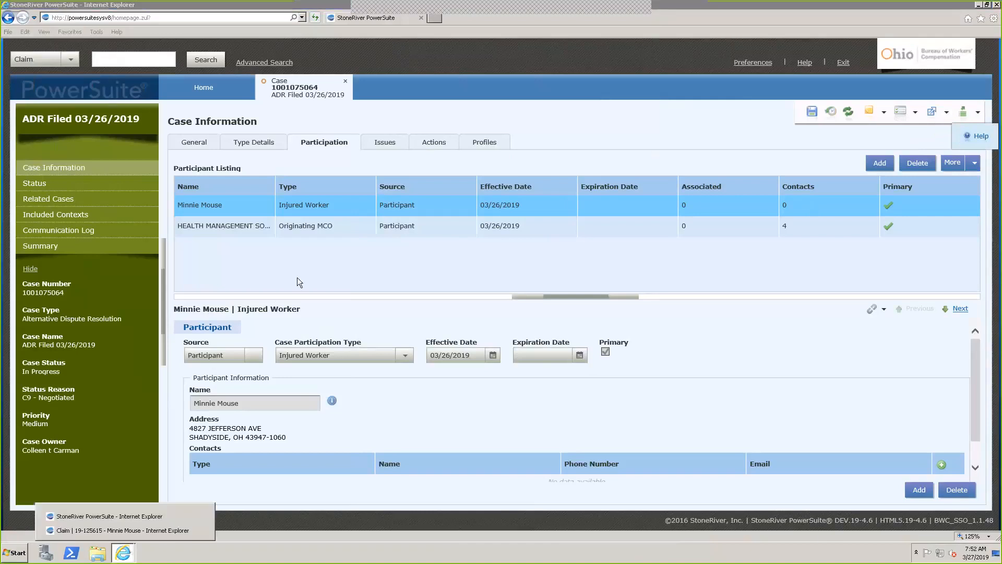
pyautogui.click(230, 89)
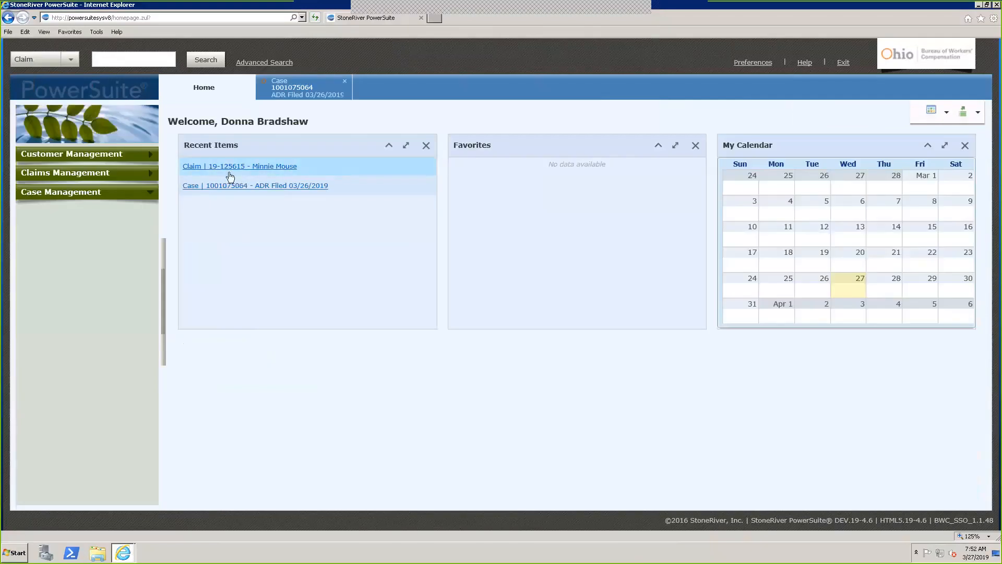
# Open the claim from Recent Items and pop it out into a separate window
pyautogui.click(243, 167)
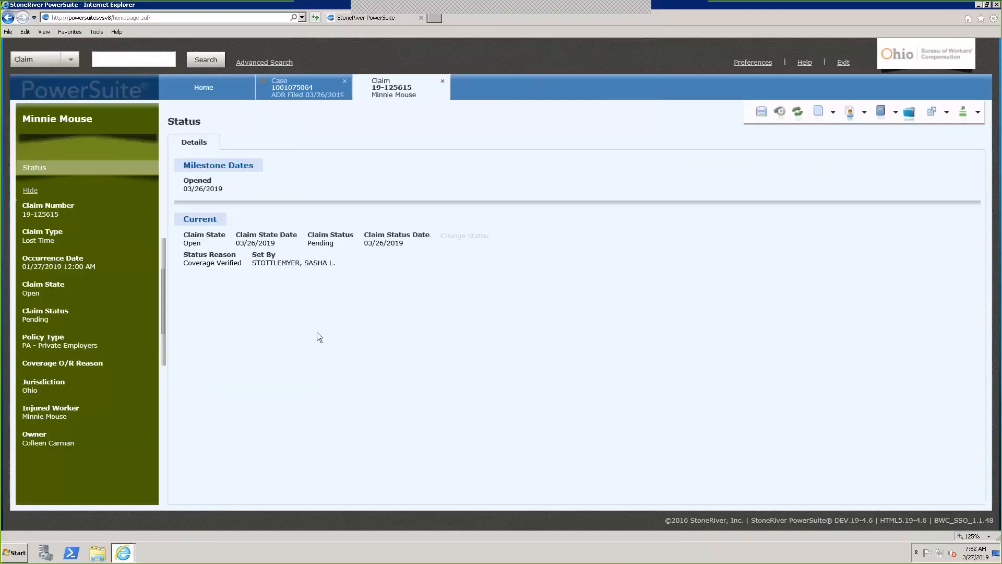
pyautogui.rightClick(414, 90)
pyautogui.click(423, 104)
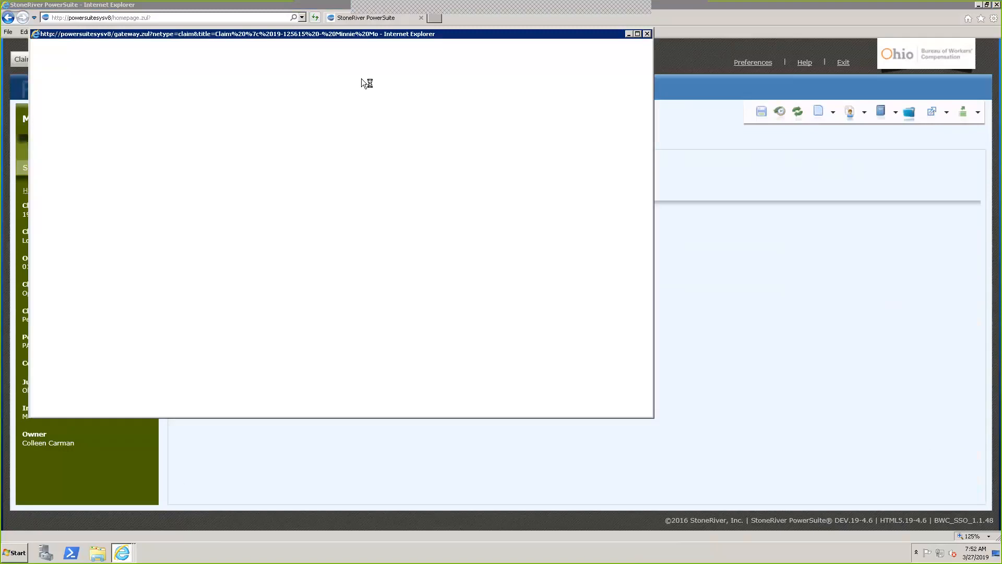
pyautogui.moveTo(251, 34); pyautogui.dragTo(595, 155)
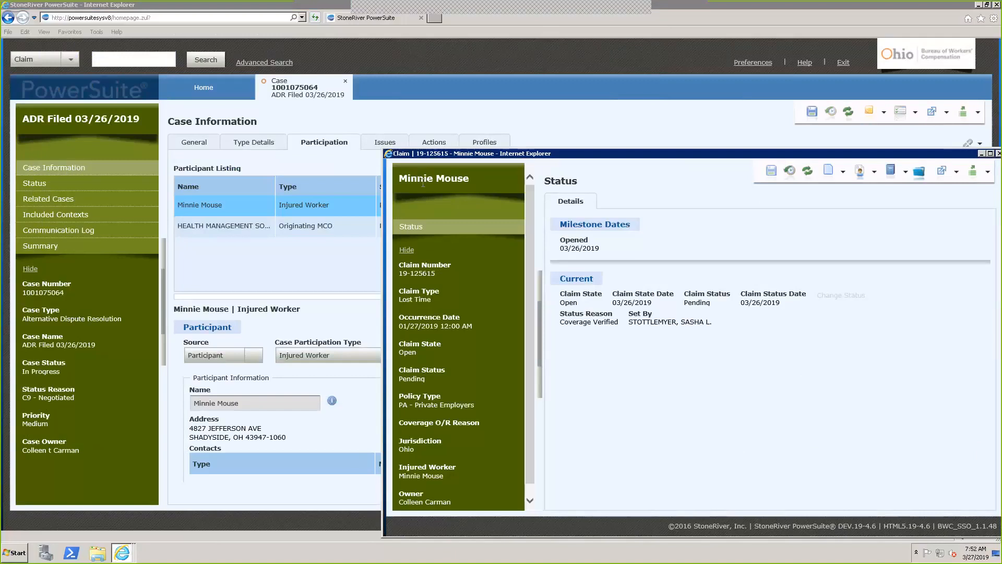
# Browse the popout claim's assignment and case options and reposition its window
pyautogui.click(874, 176)
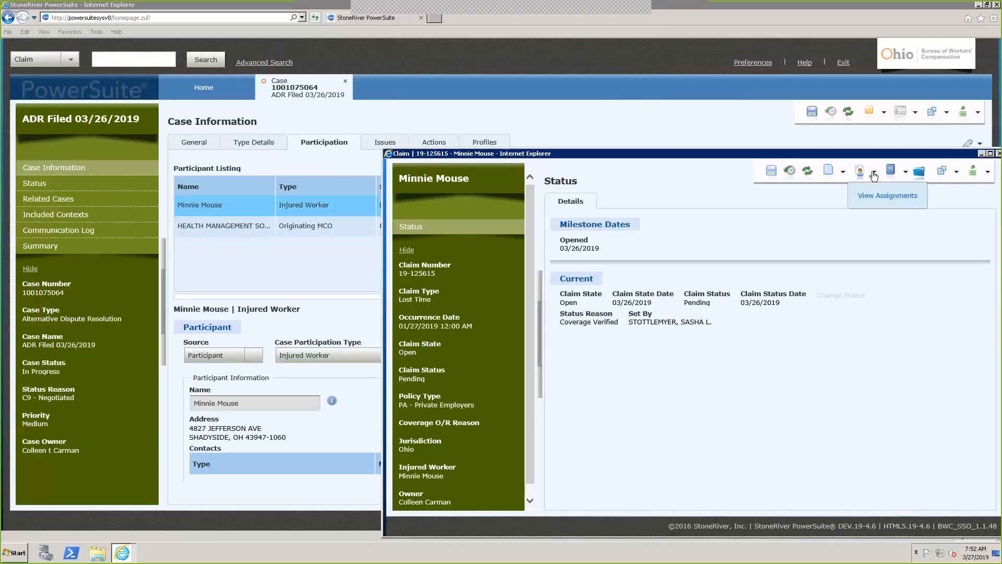
pyautogui.click(908, 175)
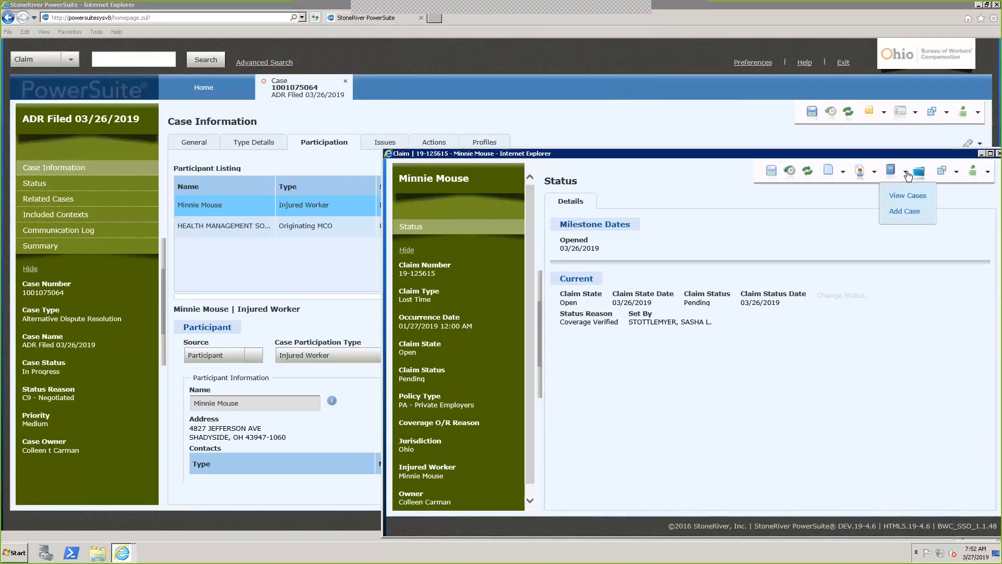
pyautogui.click(908, 175)
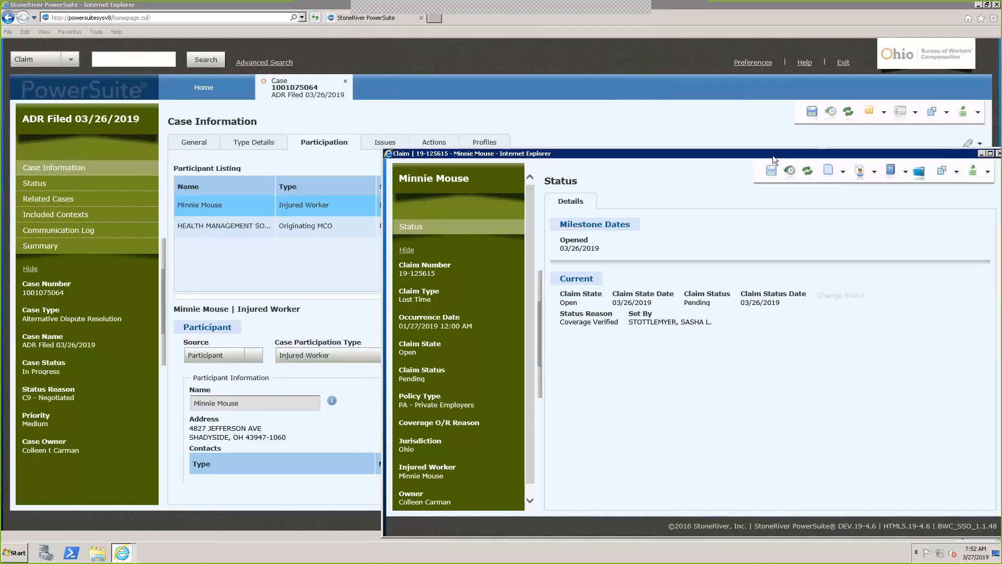
pyautogui.moveTo(773, 155); pyautogui.dragTo(671, 154)
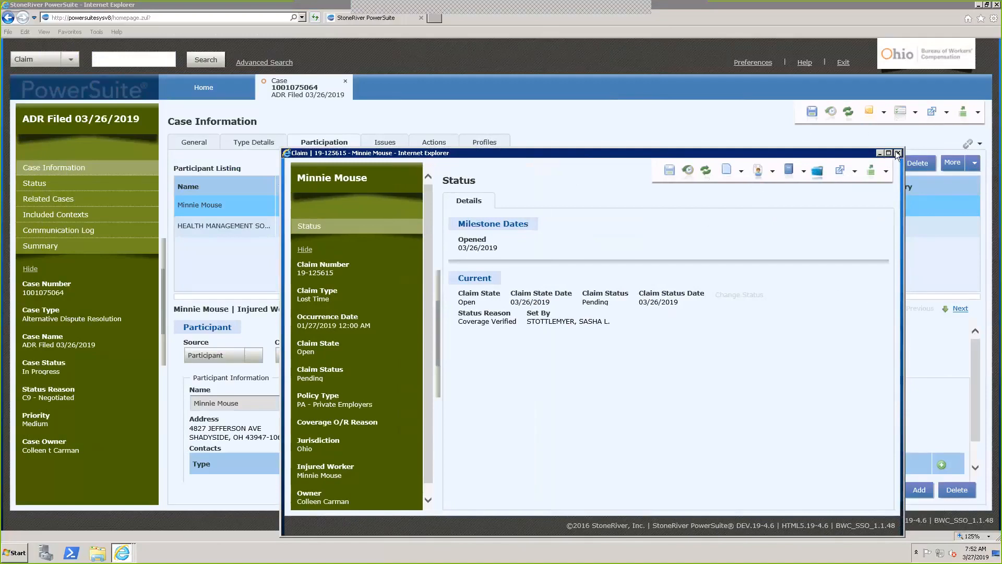
pyautogui.moveTo(626, 155); pyautogui.dragTo(599, 92)
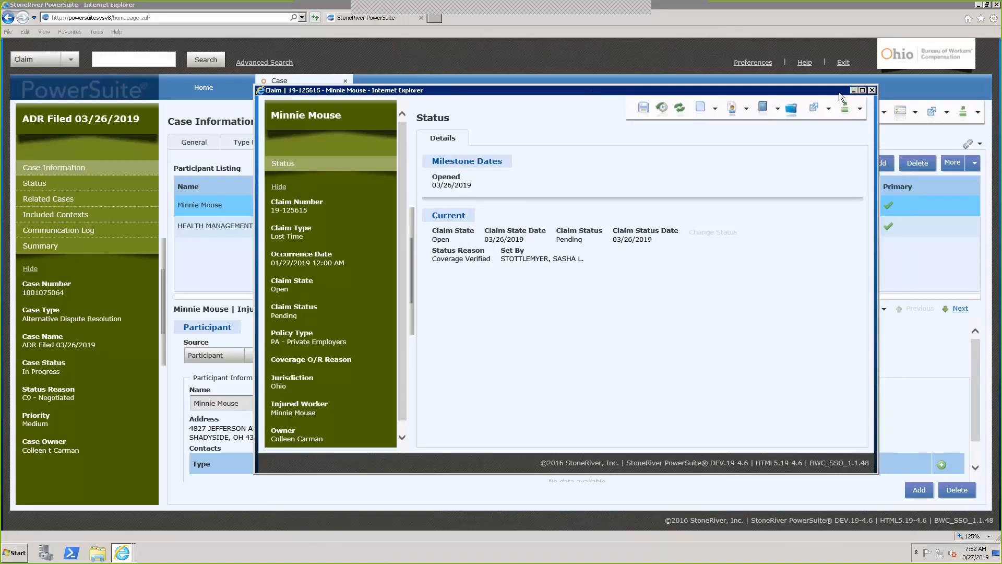
pyautogui.click(872, 90)
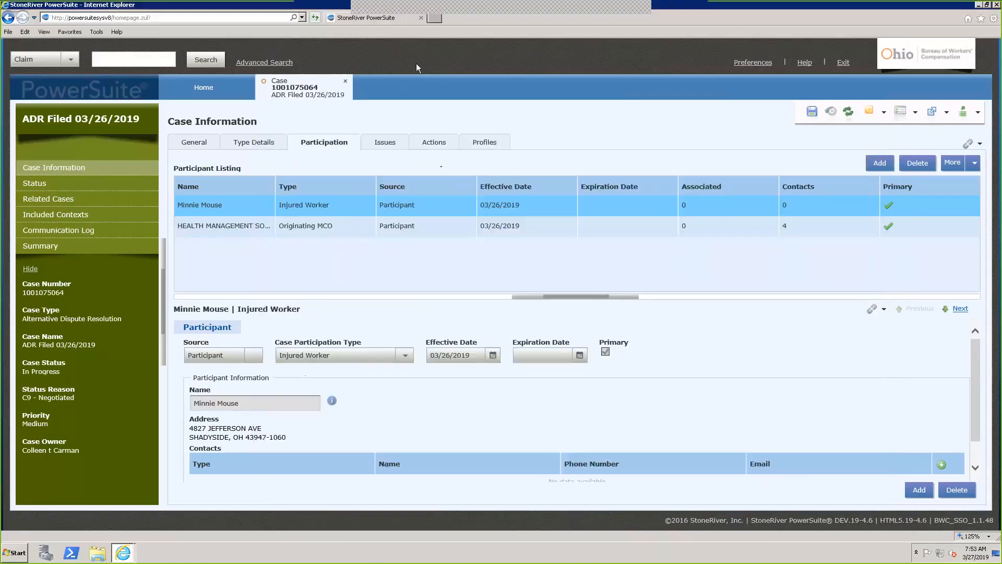
pyautogui.click(204, 87)
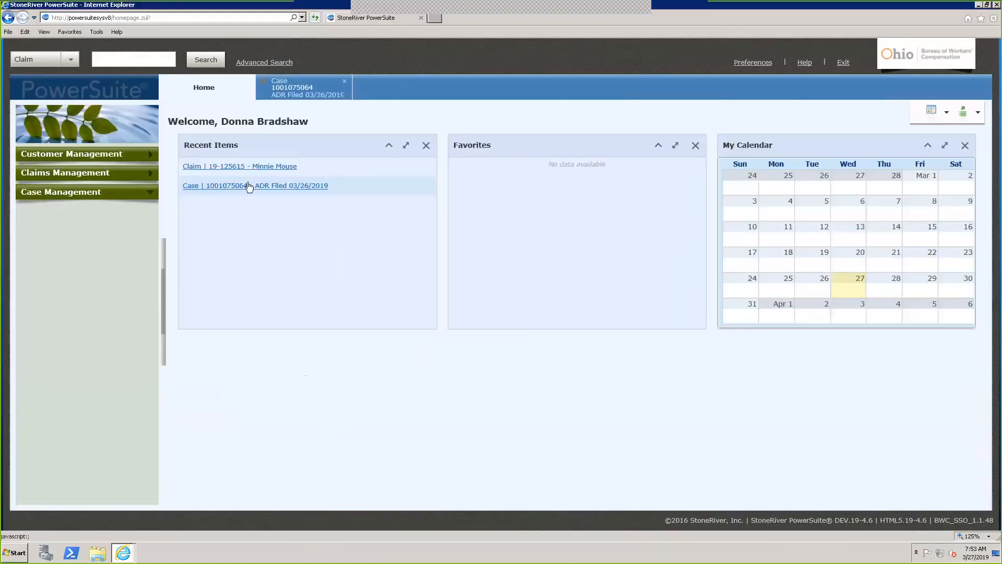
pyautogui.click(242, 166)
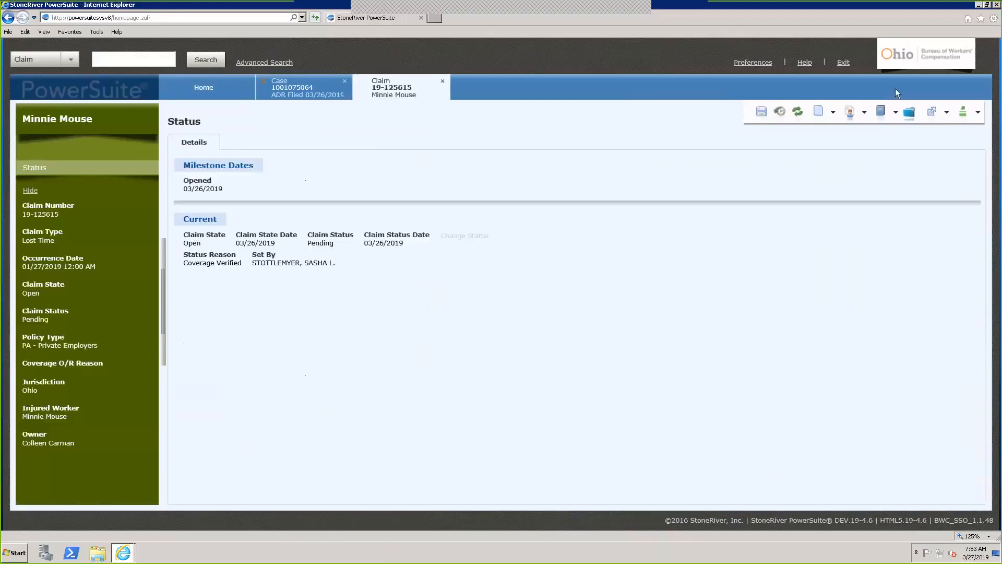
pyautogui.click(864, 113)
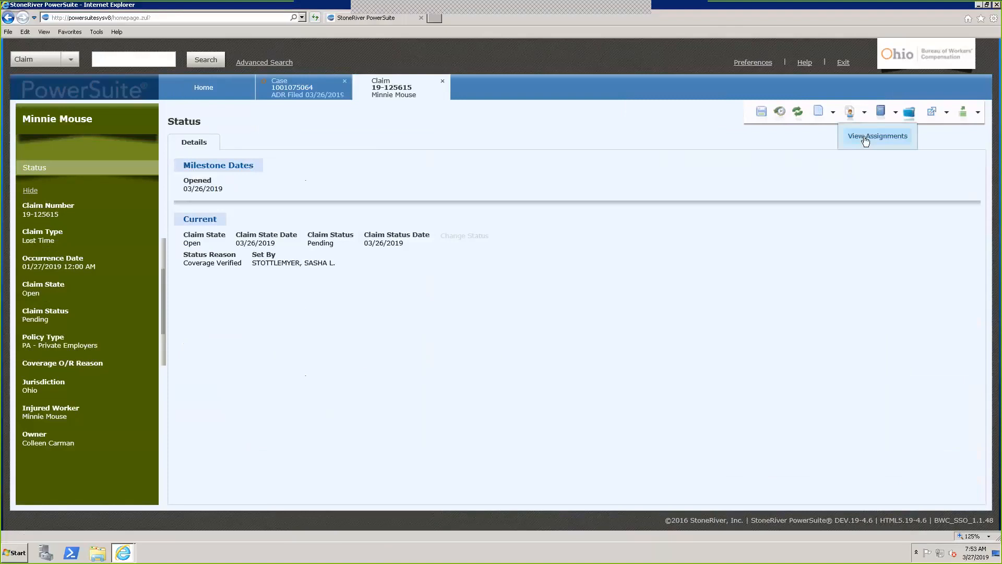
pyautogui.click(864, 135)
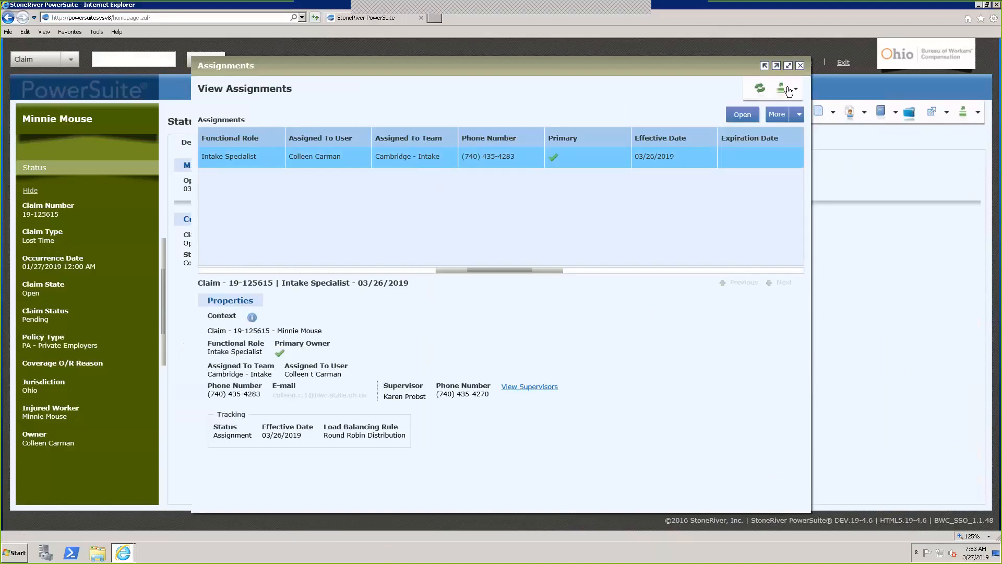
pyautogui.click(801, 66)
pyautogui.click(896, 113)
pyautogui.click(775, 192)
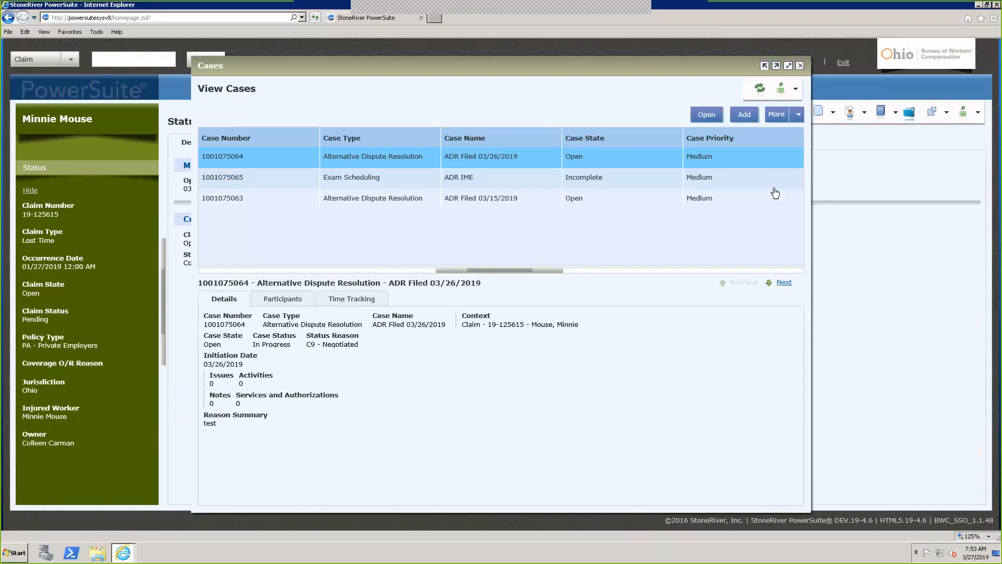
pyautogui.click(417, 183)
pyautogui.click(425, 198)
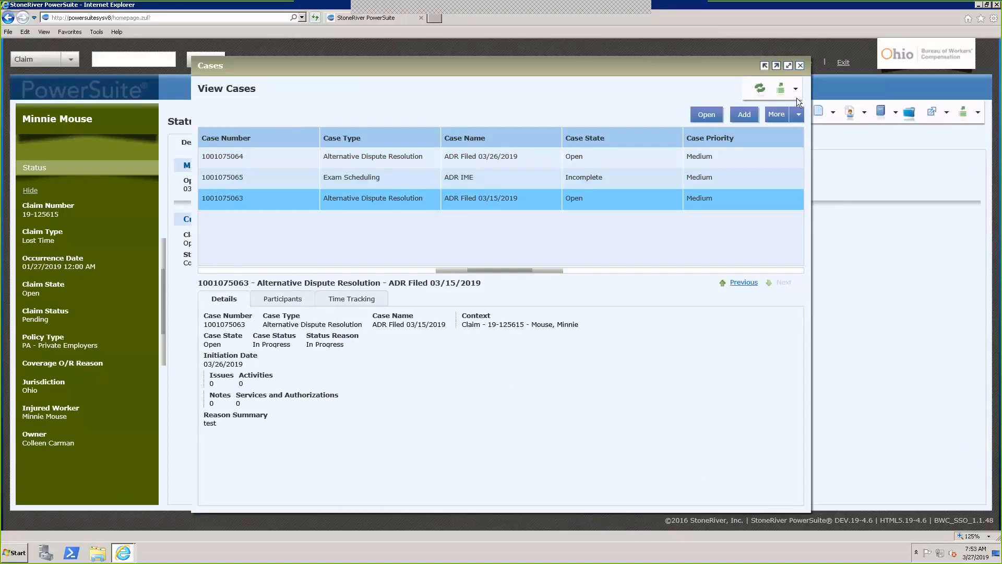
pyautogui.click(800, 66)
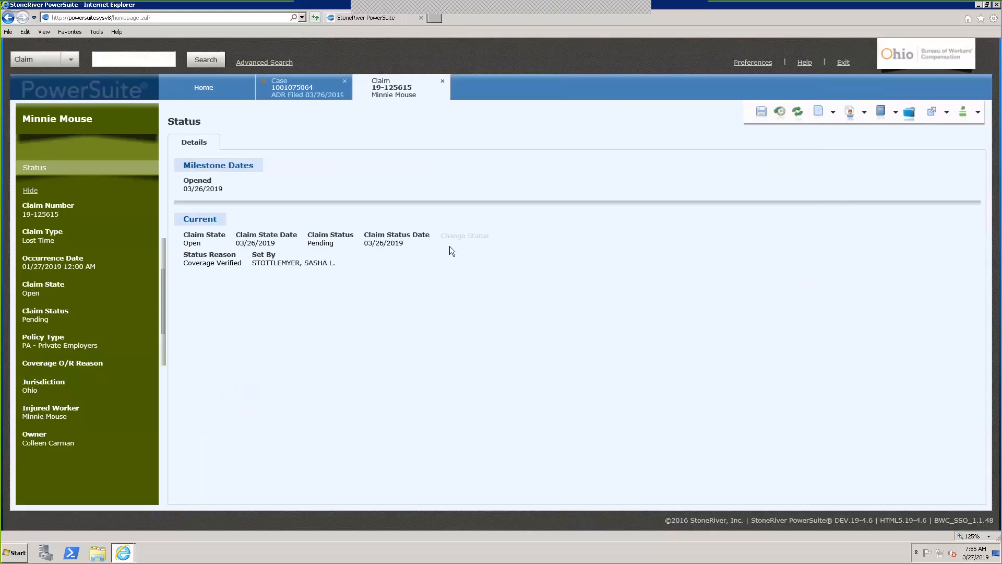
# Close the ADR Filed 03/26/2019 case tab, answering No to saving changes
pyautogui.click(345, 82)
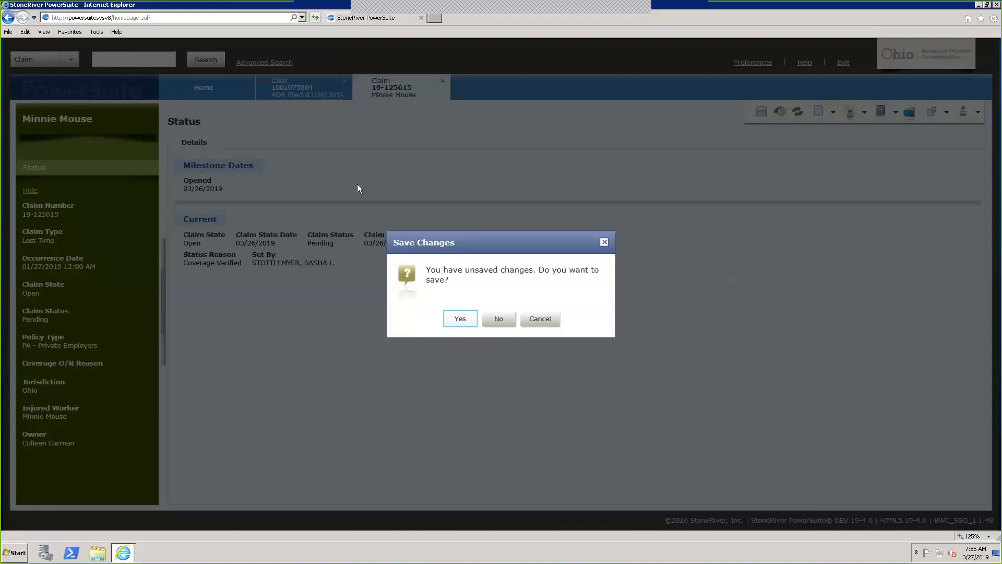
pyautogui.click(498, 319)
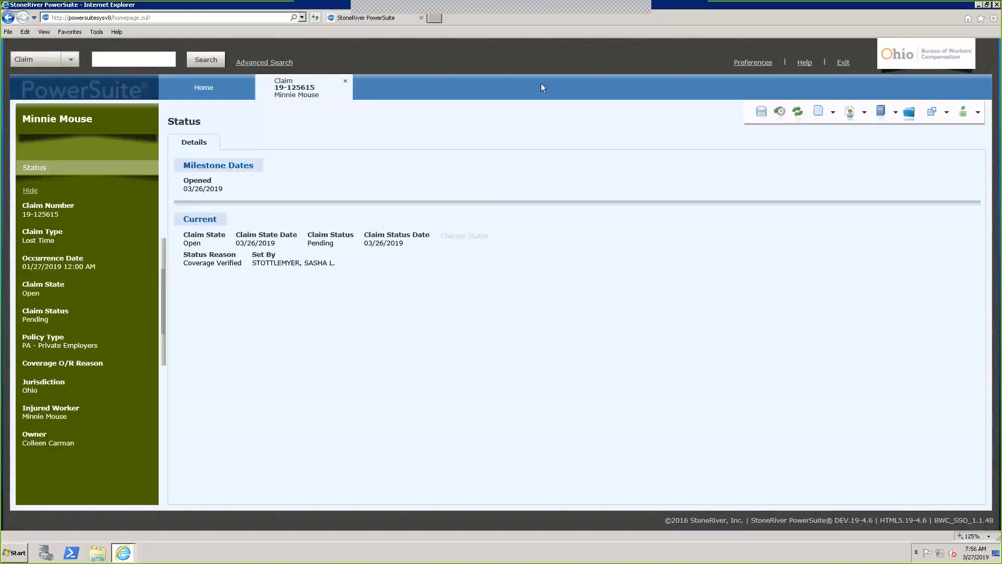
# Choose Add Case from the claim's Cases dropdown
pyautogui.click(895, 115)
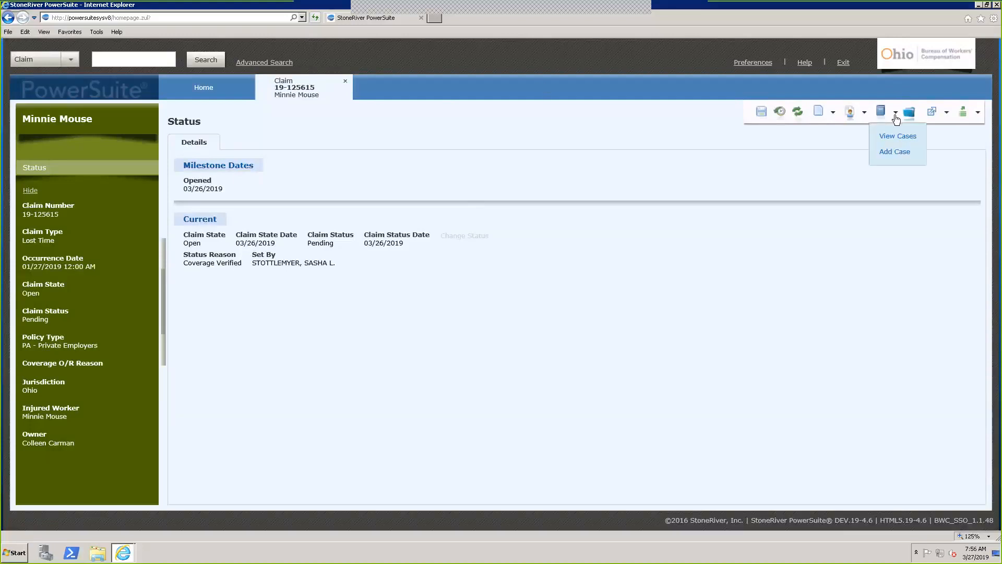
pyautogui.click(891, 152)
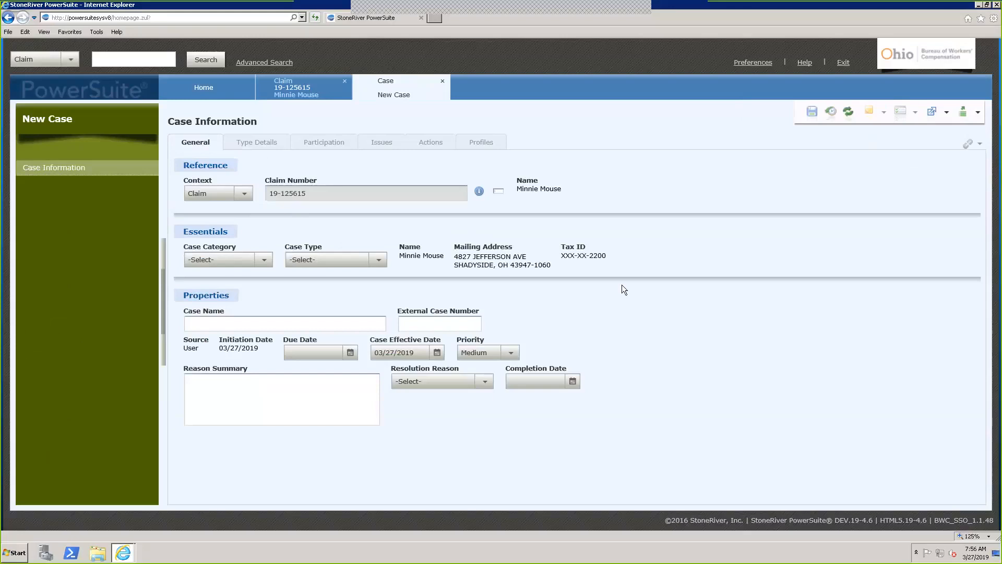
# Set the new case's category to Legal and type to Alternative Dispute Resolution
pyautogui.click(264, 259)
pyautogui.click(193, 290)
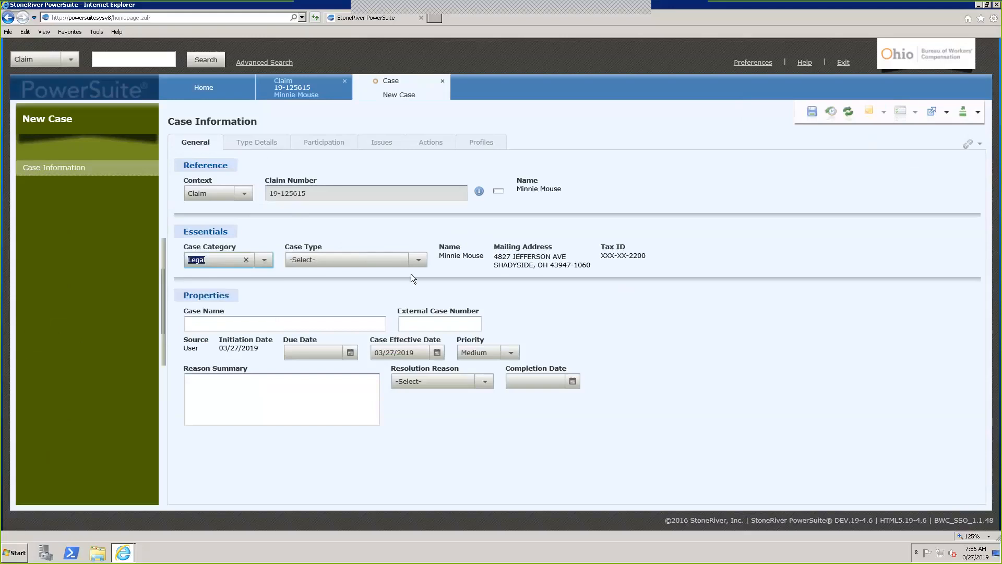
pyautogui.click(418, 259)
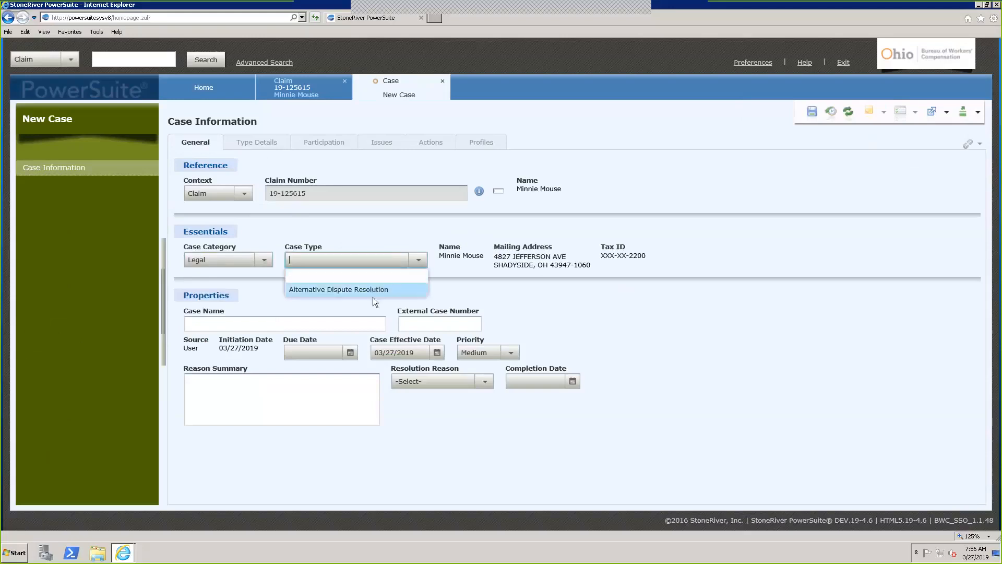
pyautogui.click(373, 296)
# Name the case 'ADR Filed 03/27/2019', enter reason summary 'test', and save
pyautogui.click(312, 324)
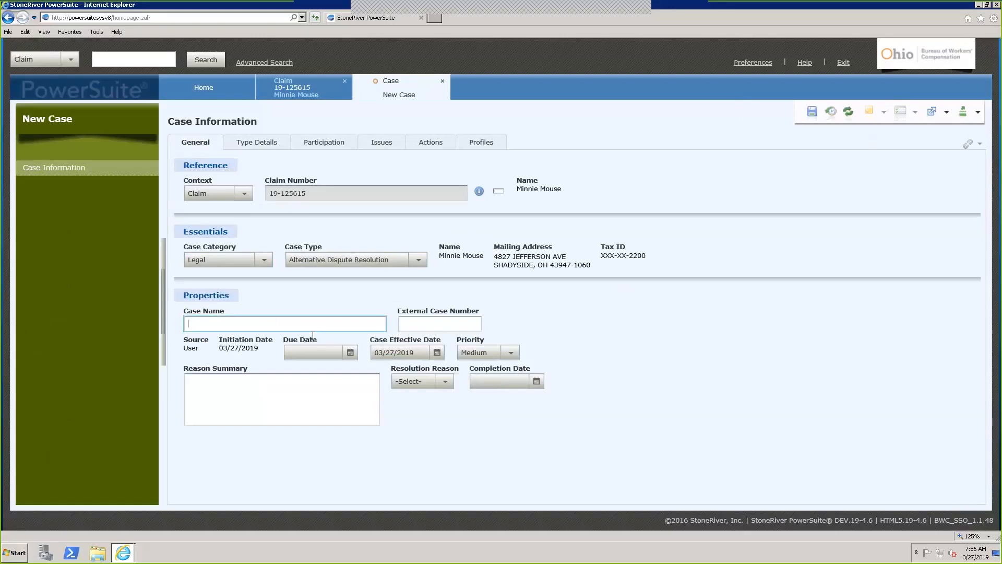
pyautogui.write('ADR Filed 03/2')
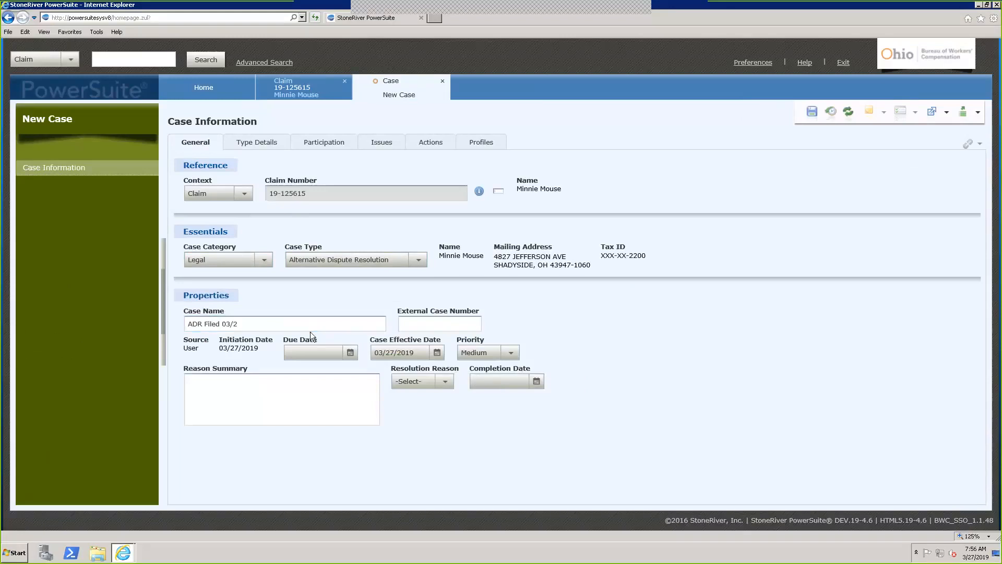
pyautogui.click(302, 322)
pyautogui.write('7/2019')
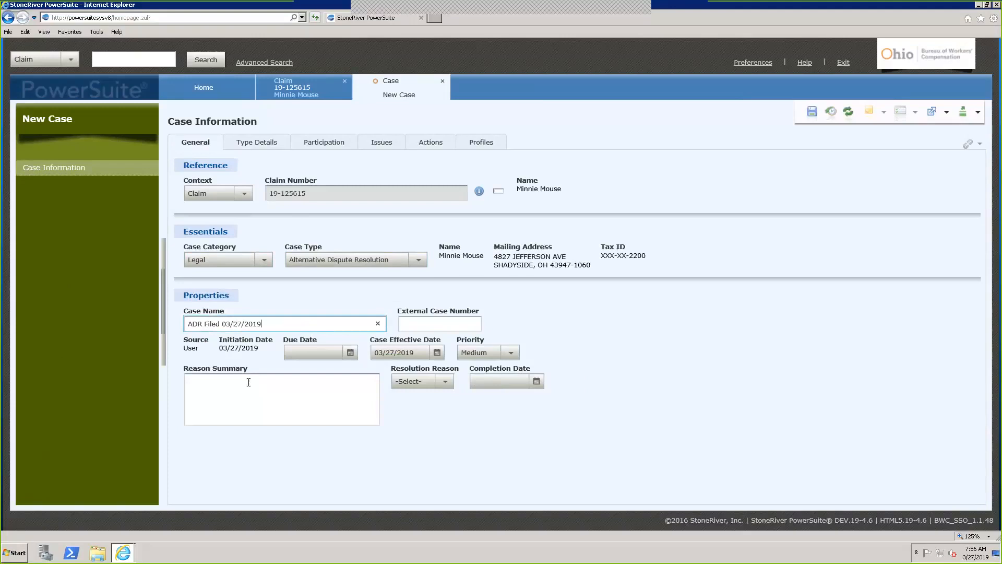
pyautogui.click(217, 402)
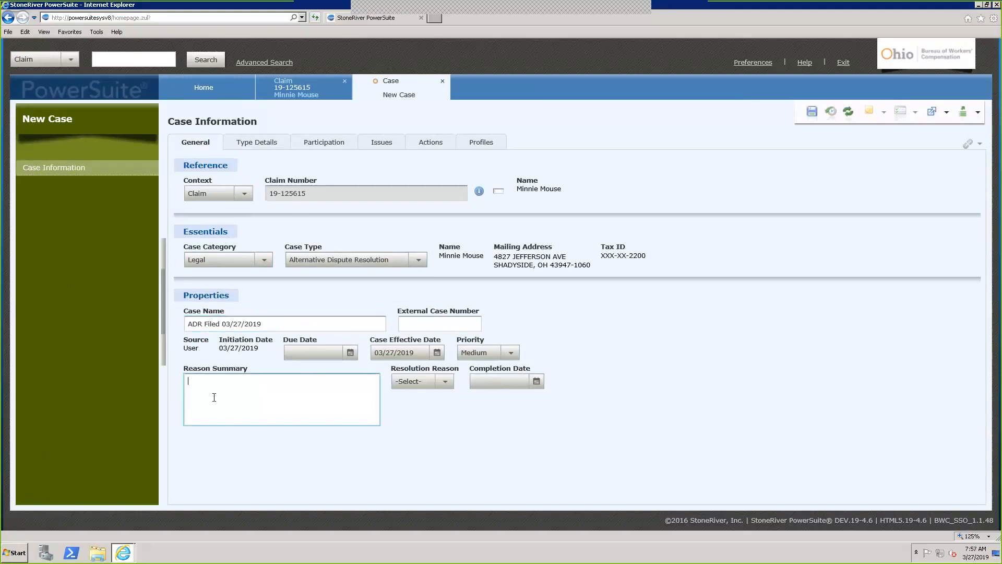
pyautogui.write('test')
pyautogui.click(812, 111)
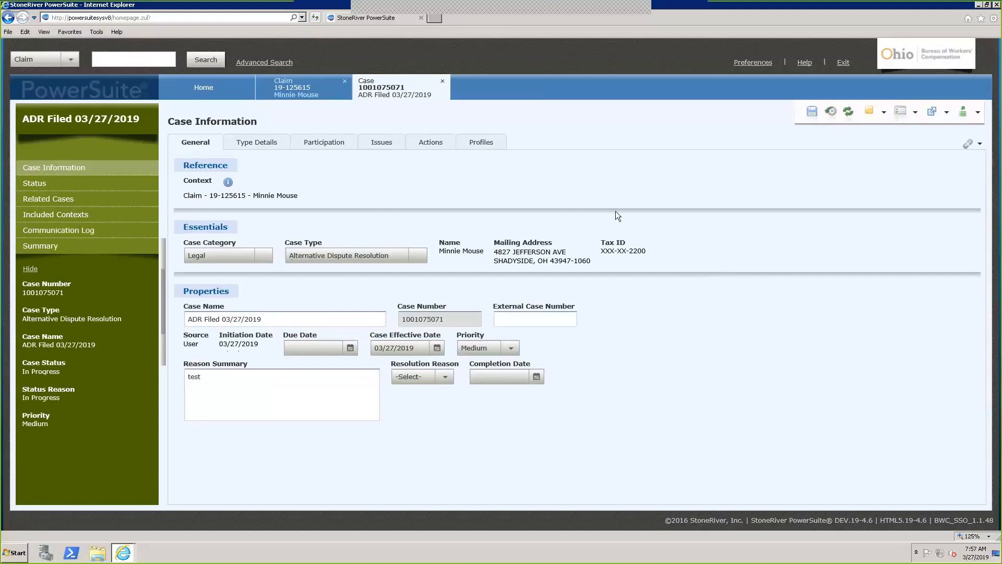
# View the new case's Type Details, then its Participation listing
pyautogui.click(259, 148)
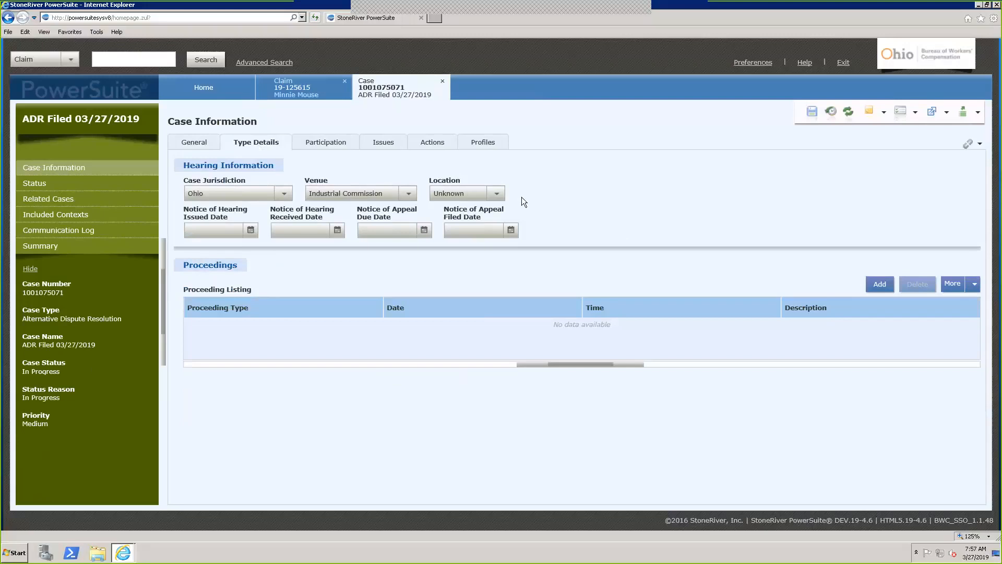
pyautogui.click(332, 142)
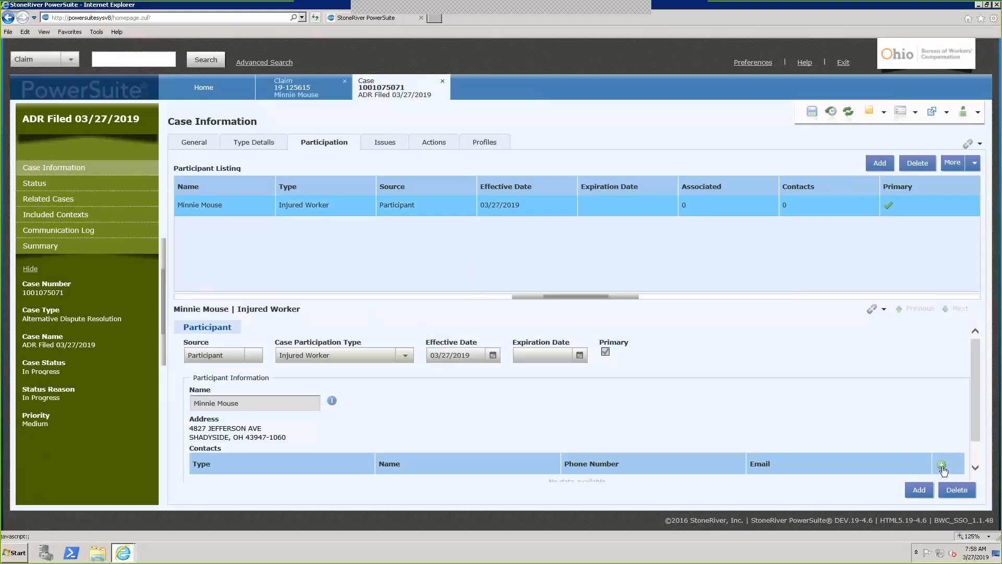
# Enlarge the participant details area and add then remove a blank contact row
pyautogui.moveTo(975, 414); pyautogui.dragTo(966, 387)
pyautogui.moveTo(579, 302); pyautogui.dragTo(575, 252)
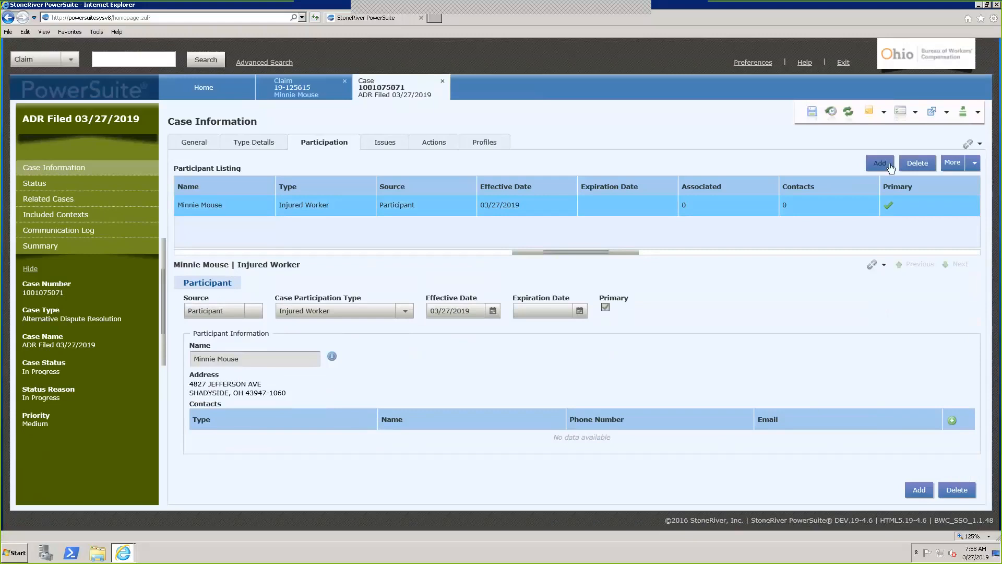
pyautogui.click(959, 493)
pyautogui.click(953, 421)
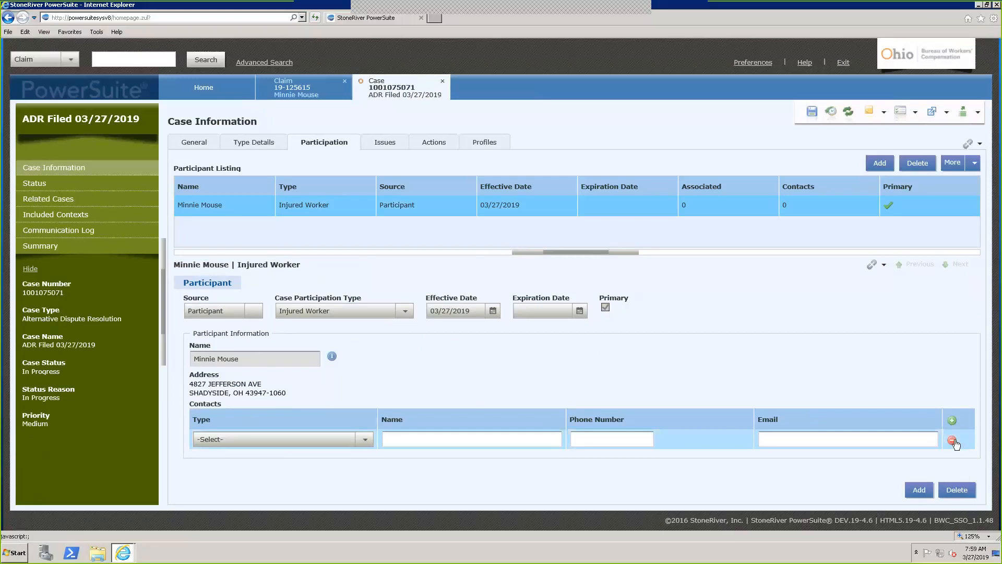
pyautogui.click(952, 441)
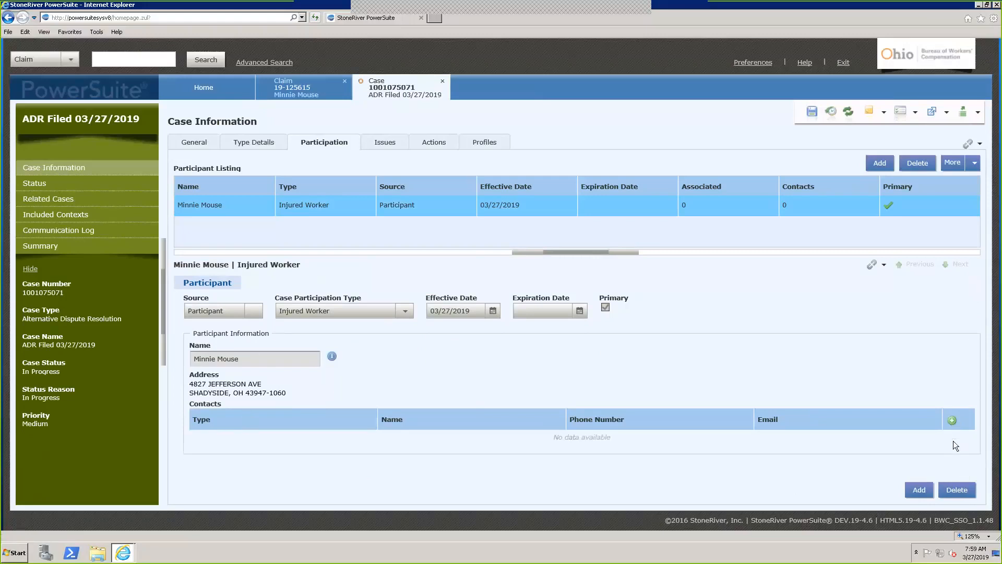
# Add a primary participant with source Participant and type Originating MCO
pyautogui.click(919, 490)
pyautogui.click(254, 311)
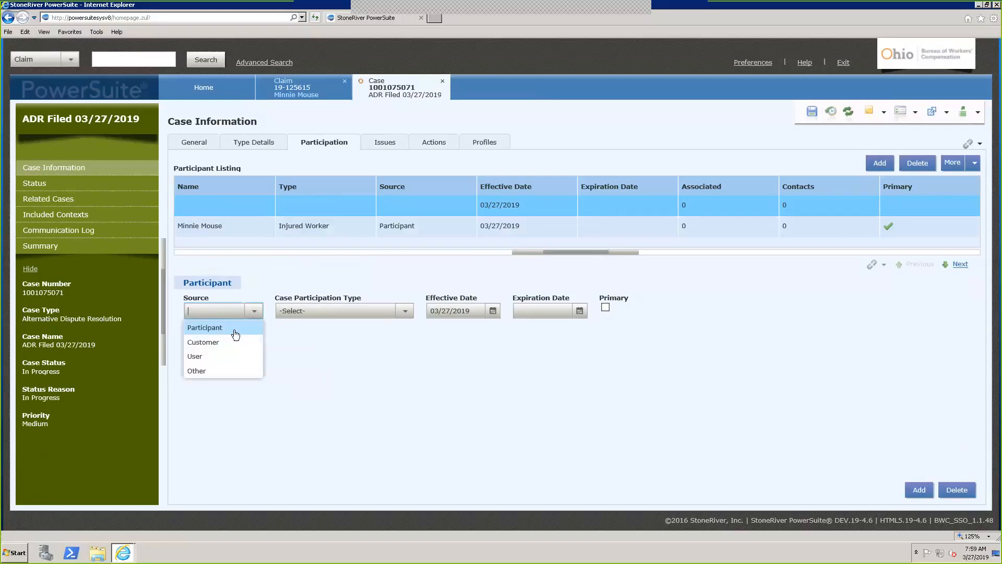
pyautogui.click(235, 328)
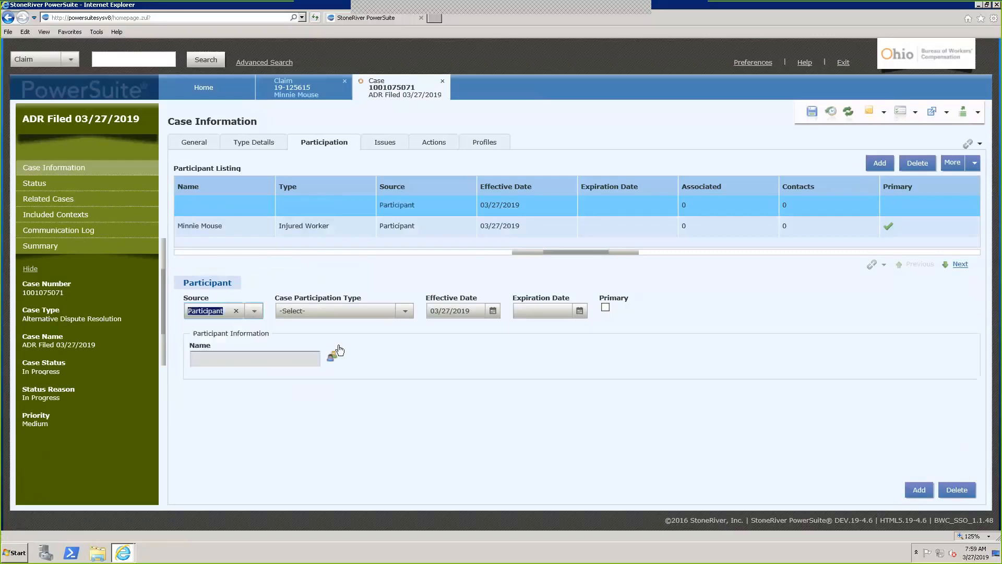
pyautogui.click(406, 315)
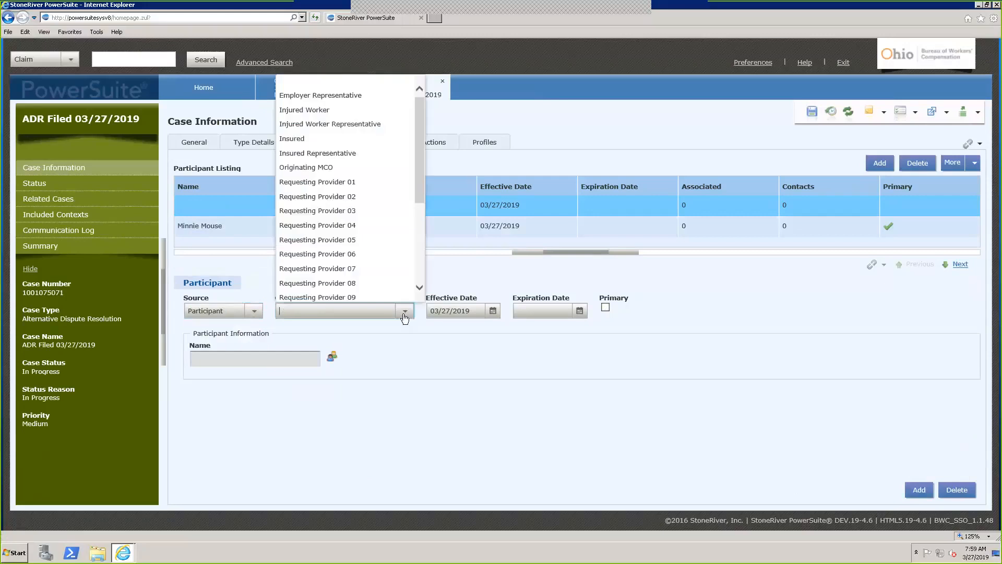
pyautogui.click(321, 168)
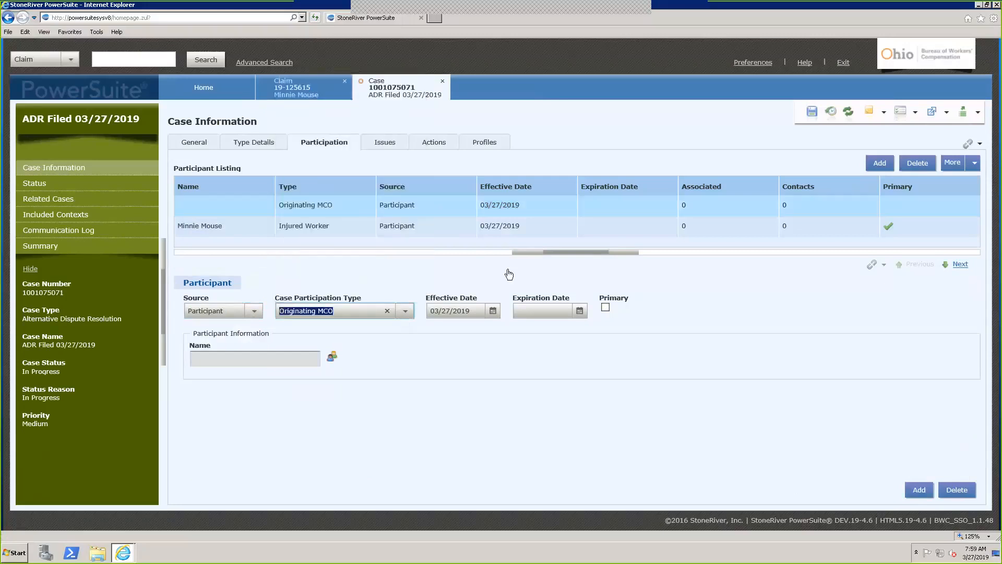
pyautogui.click(605, 308)
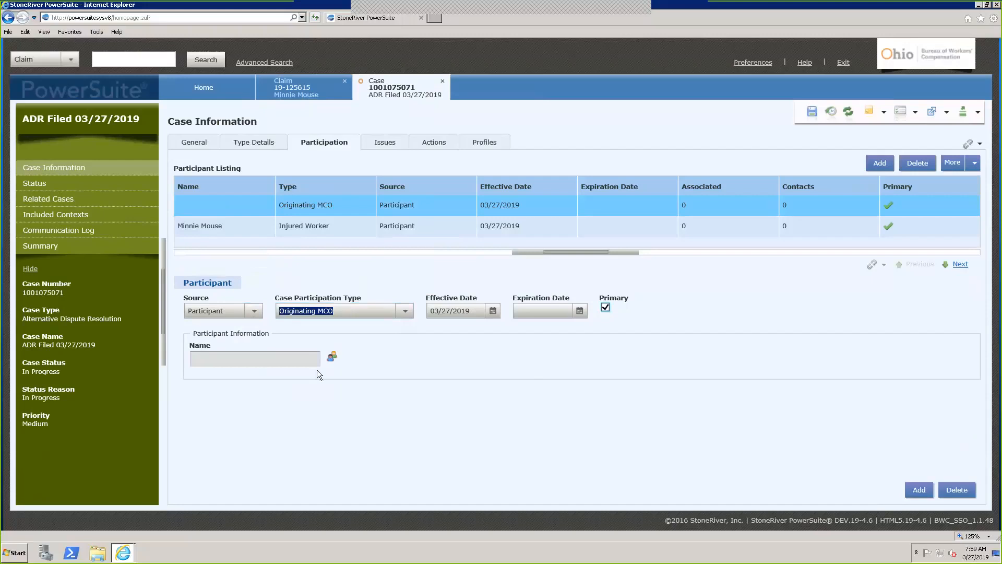
# Pick the claim's Managed Care Organization, HEALTH MANAGEMENT SOLUTIONS, INC., as the Originating MCO participant
pyautogui.click(332, 356)
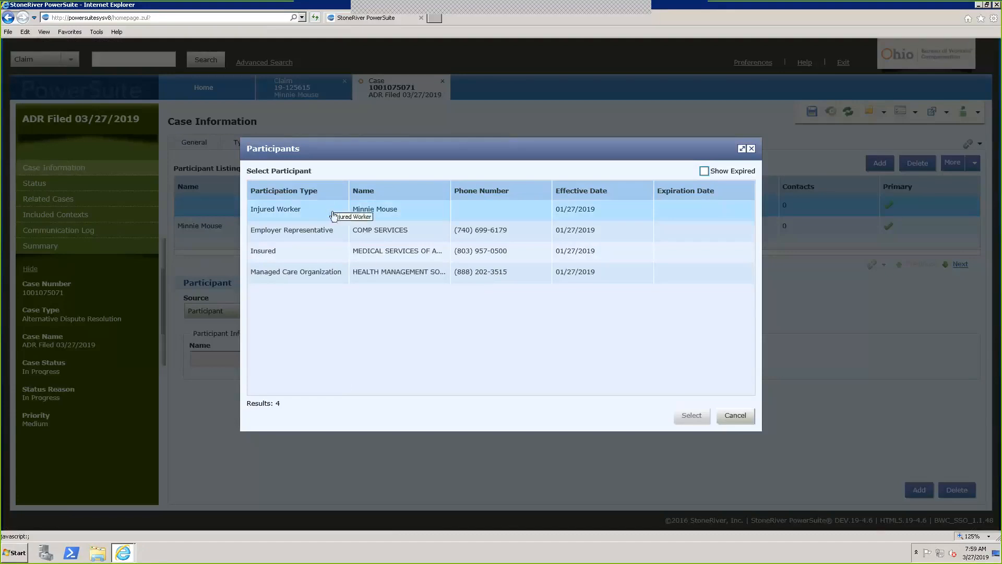
pyautogui.click(319, 279)
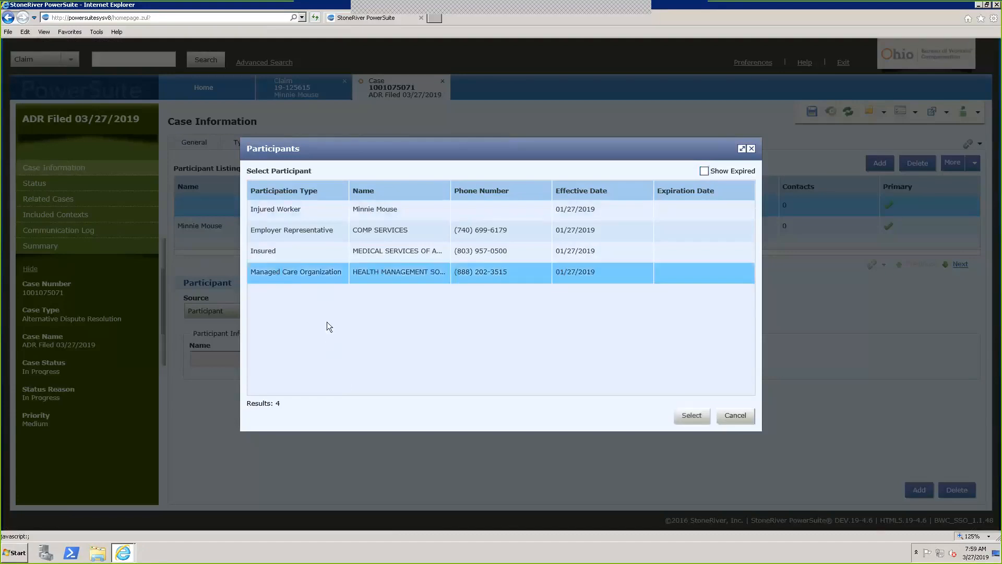
pyautogui.click(692, 415)
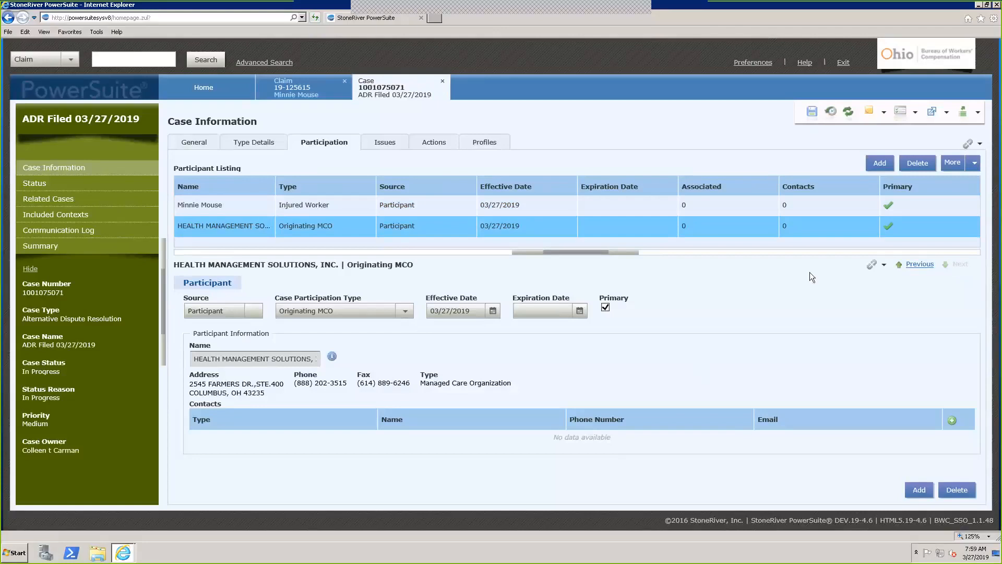
pyautogui.click(879, 163)
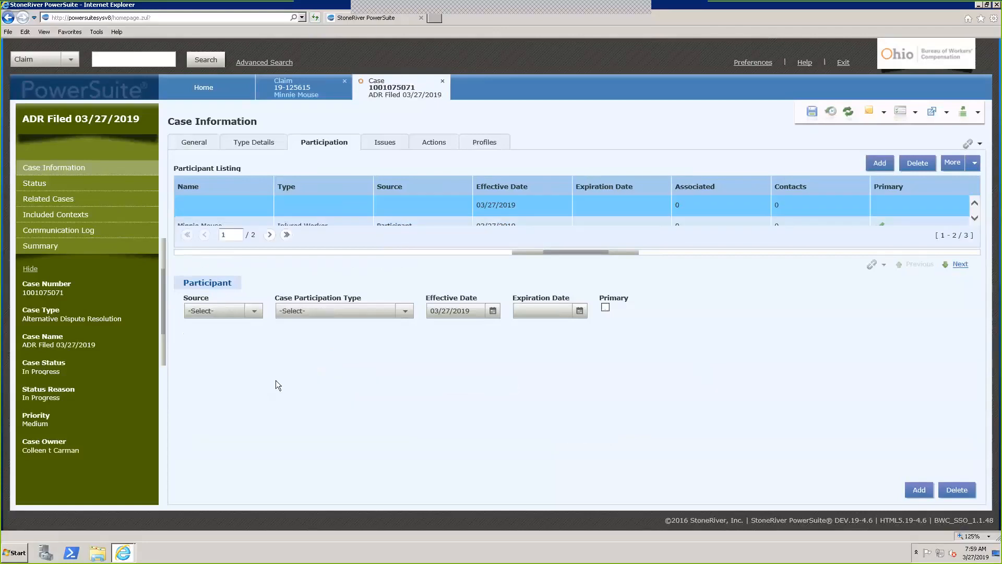
pyautogui.click(254, 311)
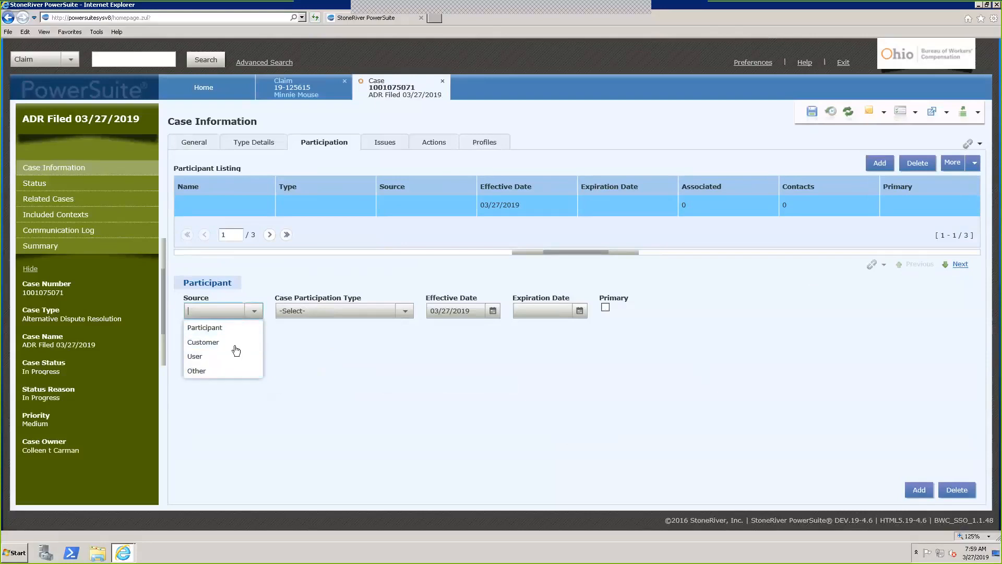
pyautogui.click(441, 221)
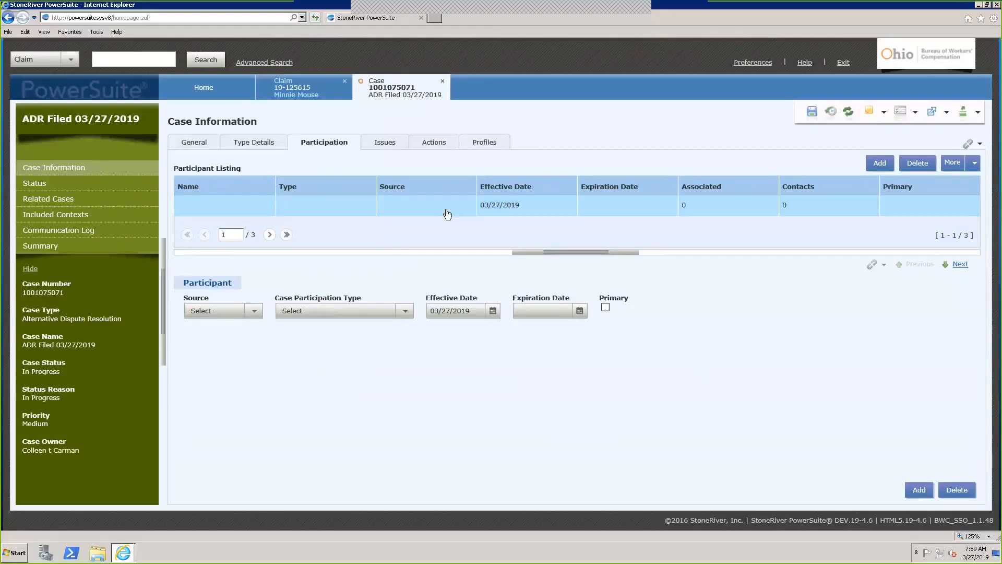
pyautogui.click(917, 164)
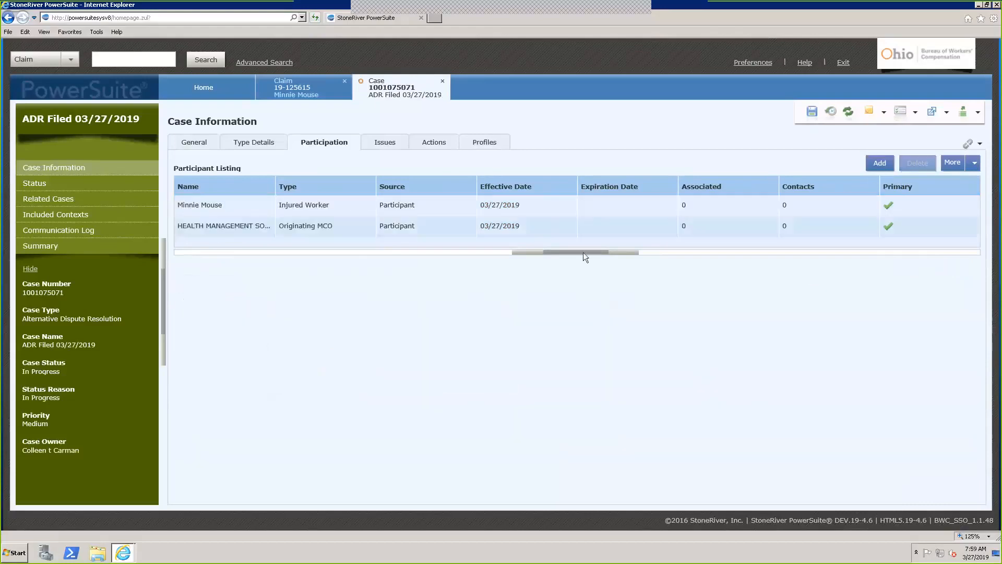
# View the HEALTH MANAGEMENT SOLUTIONS, INC. participant's details, then move on to the case's actions
pyautogui.click(566, 235)
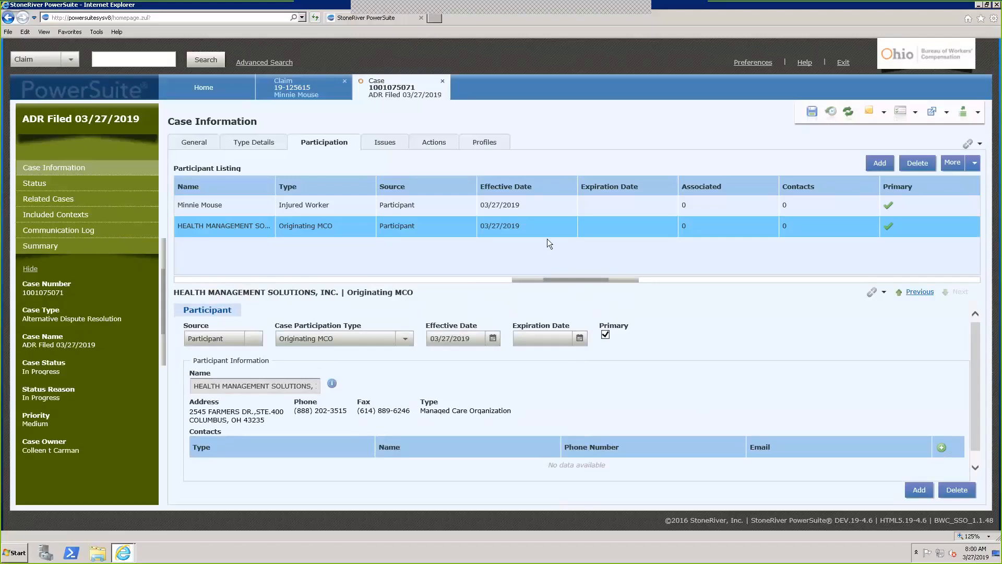
pyautogui.click(438, 148)
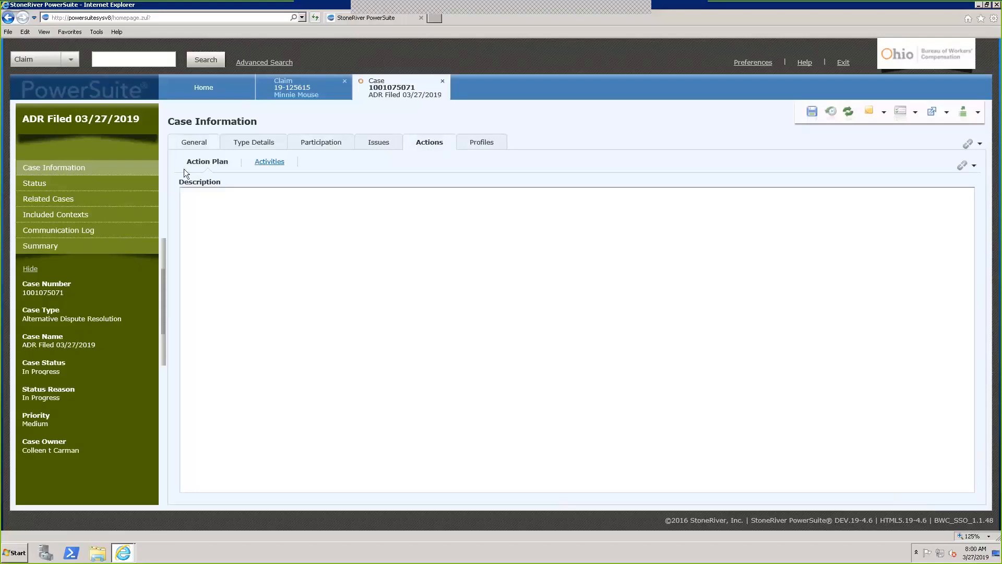
# Check that the case has no activities, then return to the empty Action Plan
pyautogui.click(237, 209)
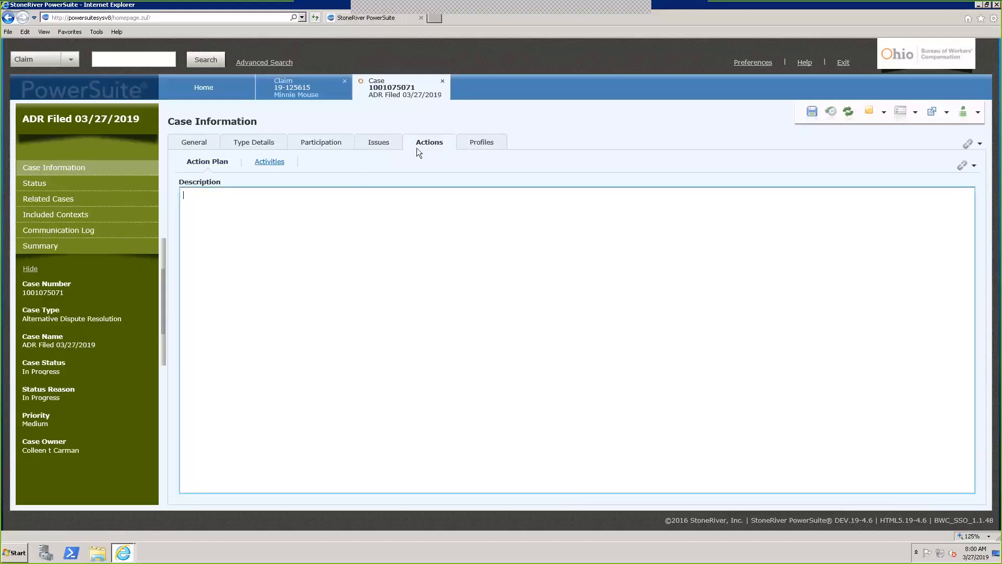
pyautogui.click(270, 162)
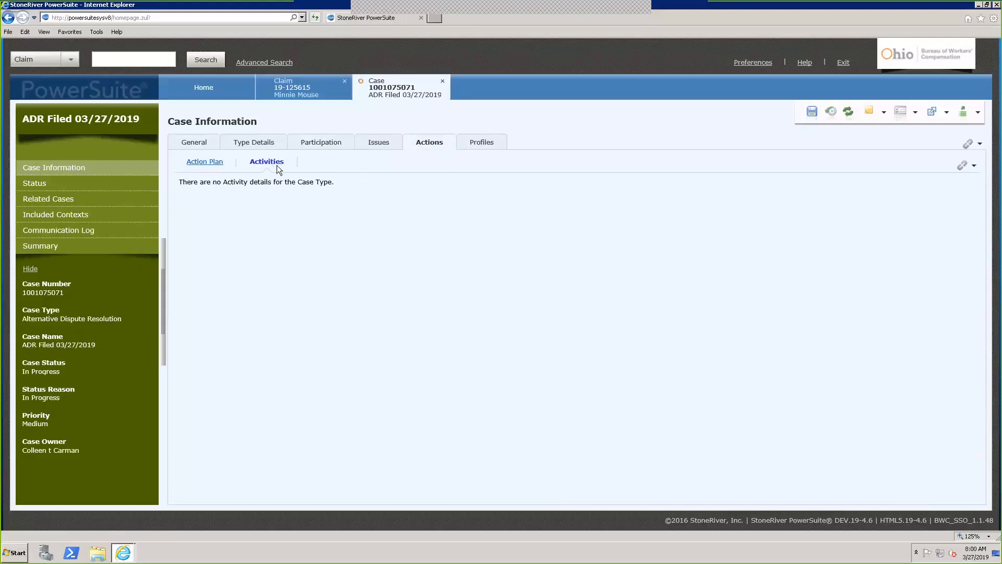
pyautogui.click(204, 162)
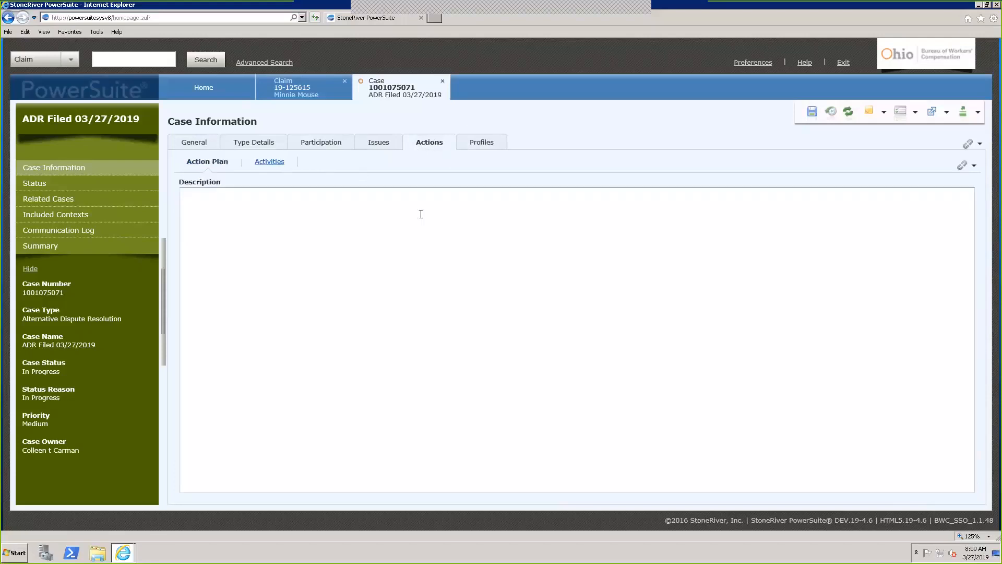
# Add a new profile with category Dispute on the case's Profiles tab
pyautogui.click(489, 145)
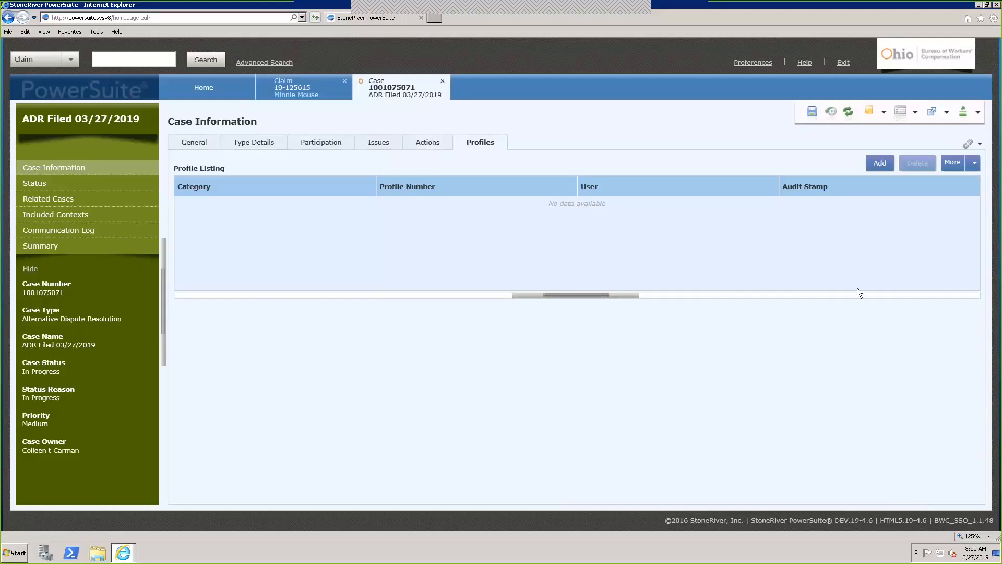
pyautogui.click(879, 163)
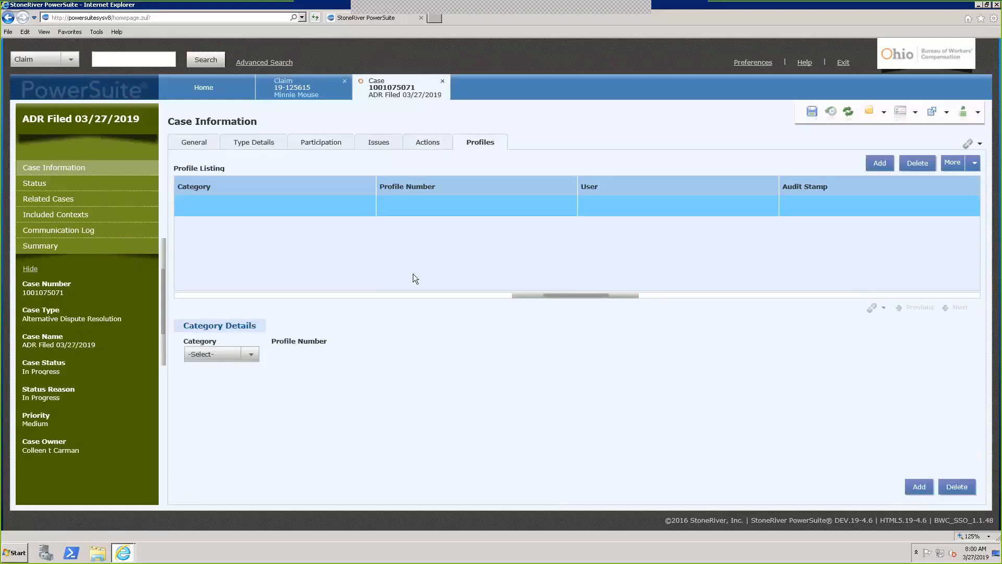
pyautogui.click(253, 354)
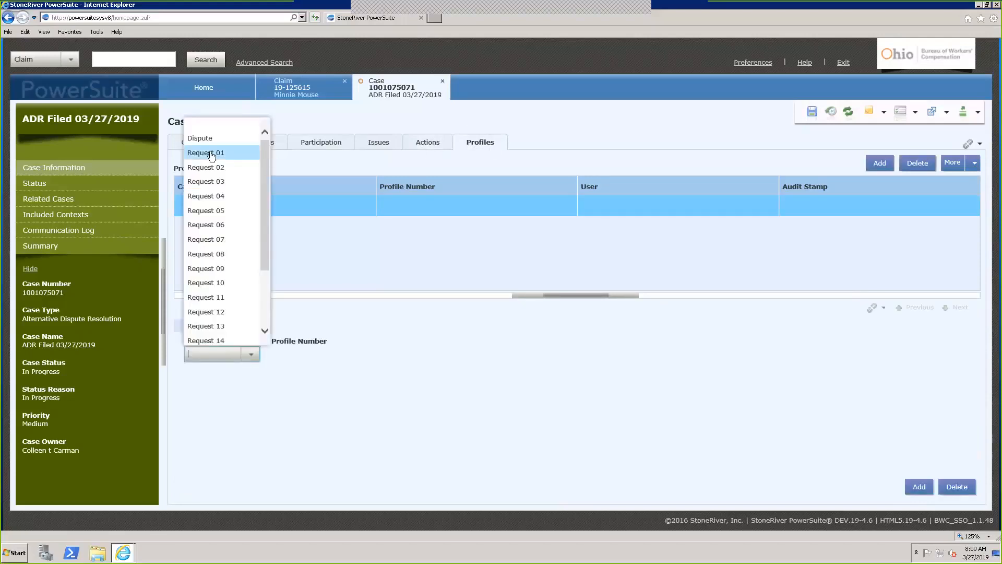
pyautogui.click(200, 138)
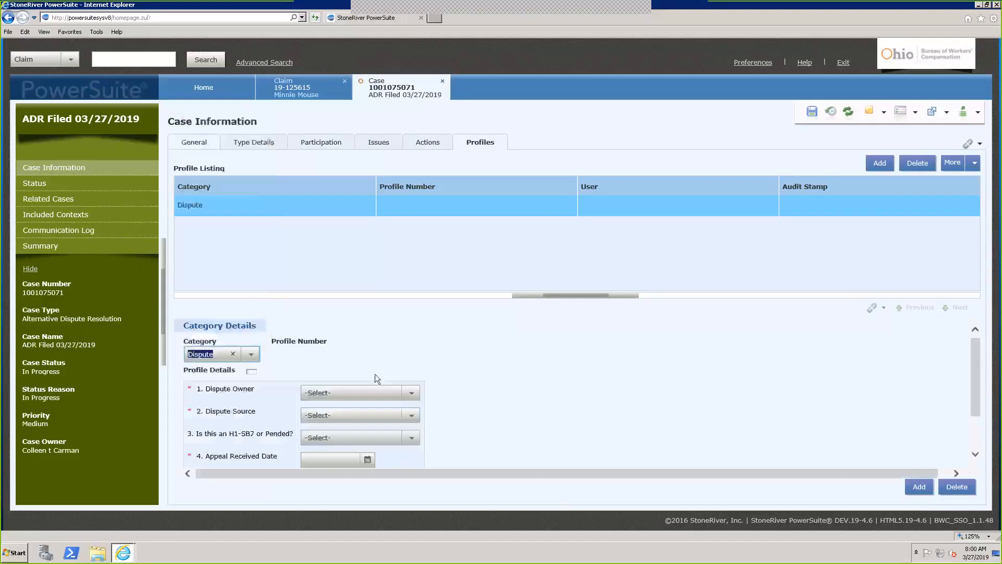
# Set Dispute Owner BWC, Source Claimant, H1-SB7, and appeal received date 03/05/2019
pyautogui.scroll(-2, 466, 403)
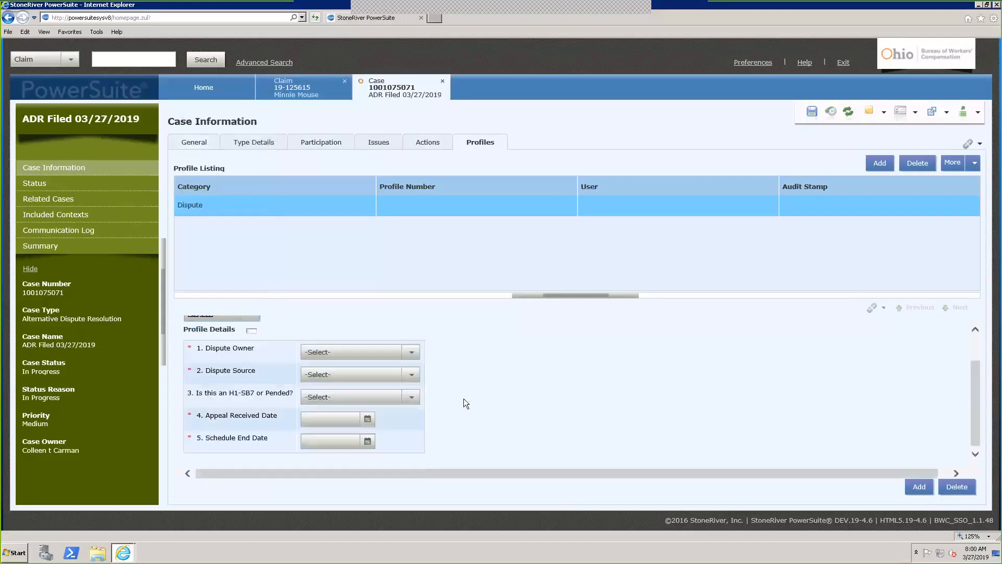
pyautogui.click(412, 352)
pyautogui.click(409, 381)
pyautogui.click(411, 375)
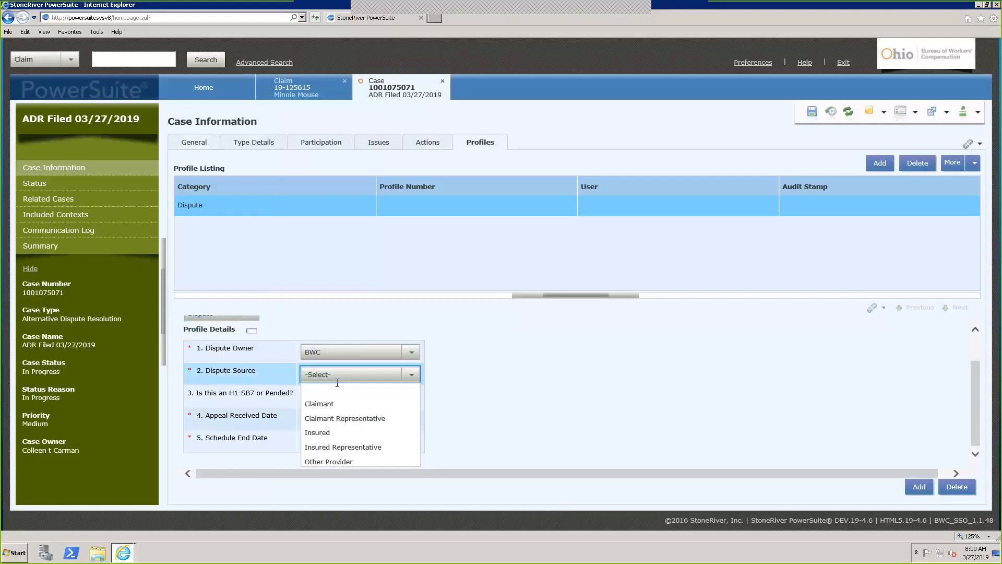
pyautogui.click(334, 406)
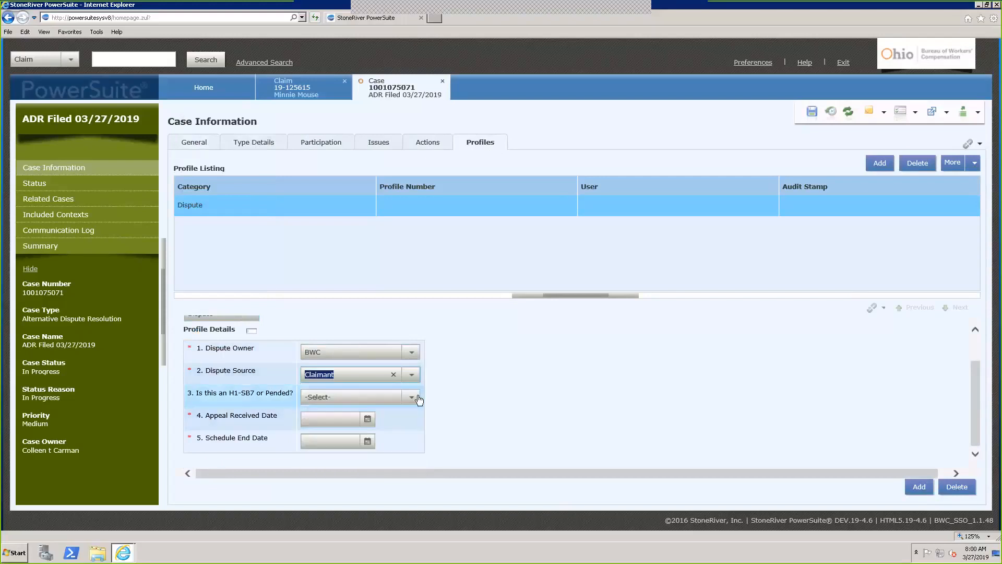
pyautogui.click(412, 397)
pyautogui.click(359, 424)
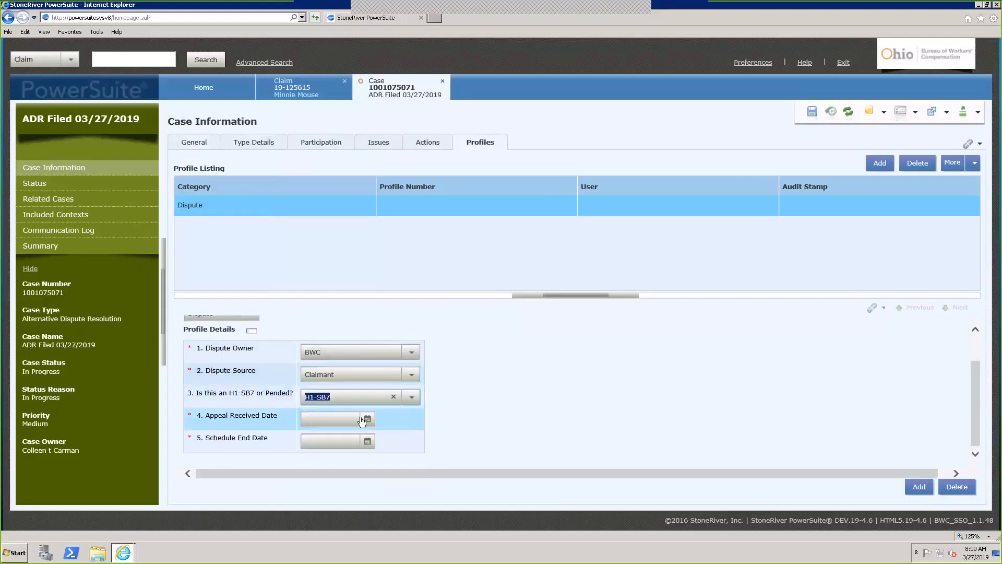
pyautogui.click(366, 419)
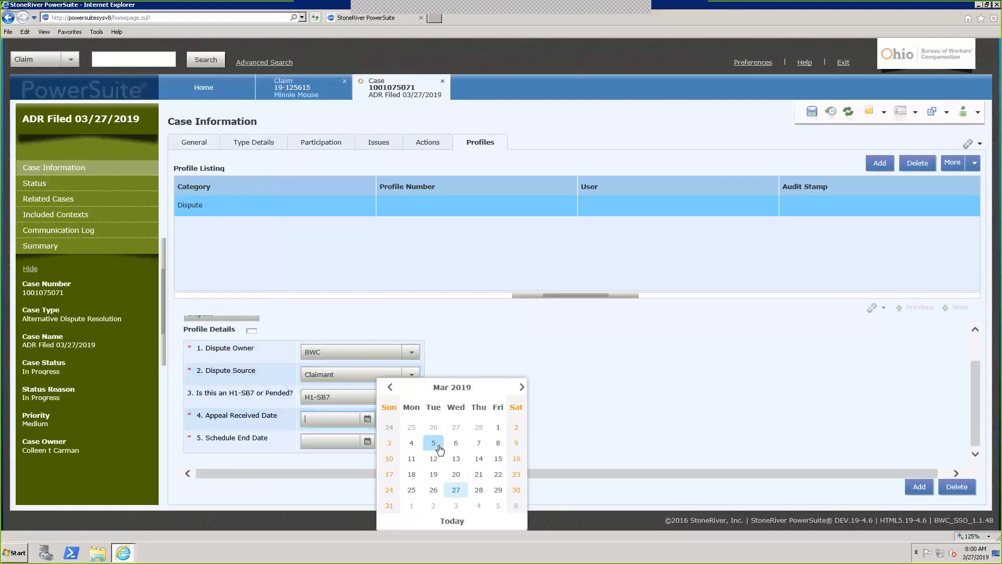
pyautogui.click(438, 446)
# Enter the schedule end date 04/01/2019, retyping it after incorrect entries
pyautogui.click(336, 439)
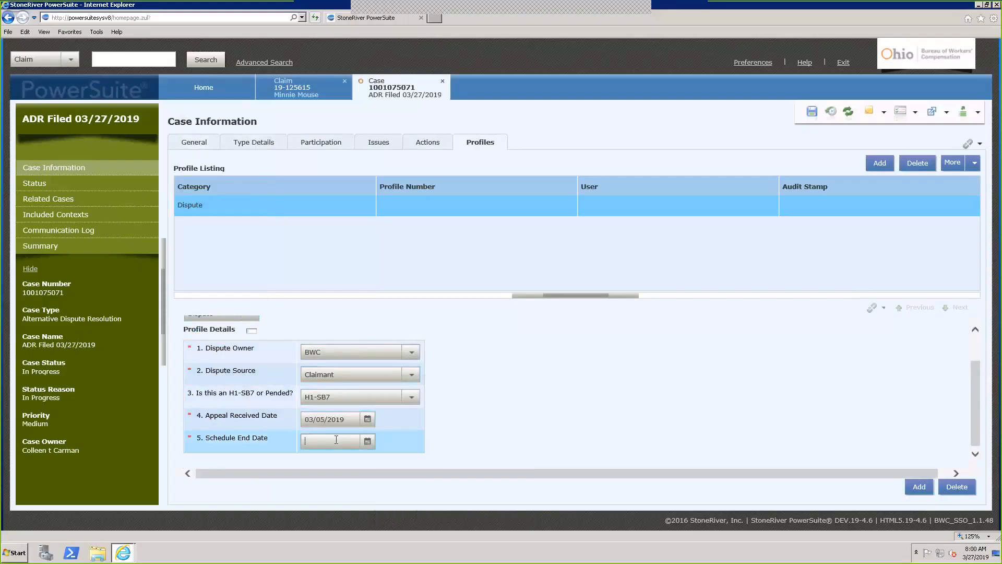
pyautogui.write('04/012019')
pyautogui.press('Tab')
pyautogui.moveTo(345, 443); pyautogui.dragTo(117, 405)
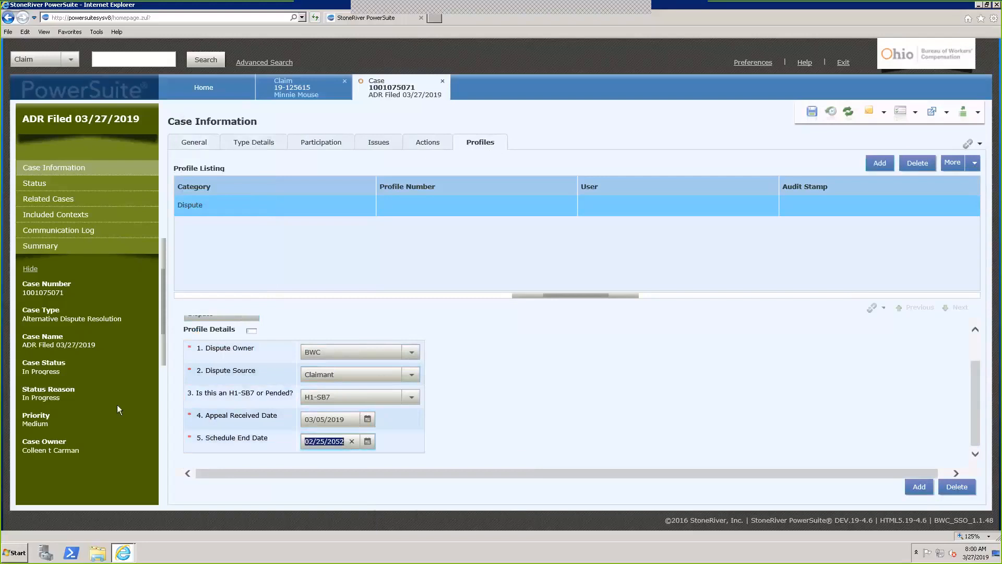
pyautogui.write('04/012019')
pyautogui.press('Tab')
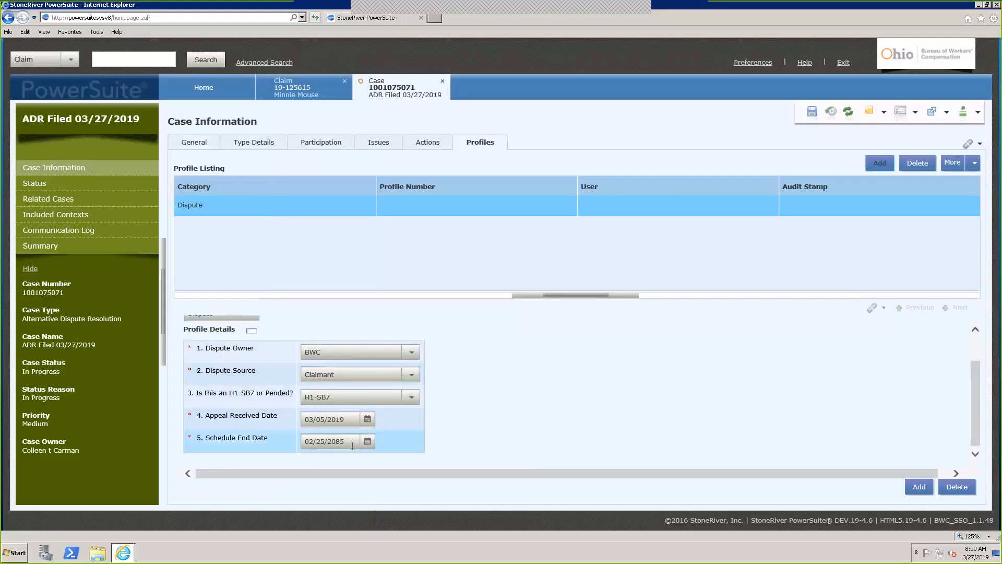
pyautogui.moveTo(347, 443); pyautogui.dragTo(263, 441)
pyautogui.write('0')
pyautogui.write('2')
pyautogui.write('/01/2019')
pyautogui.click(492, 427)
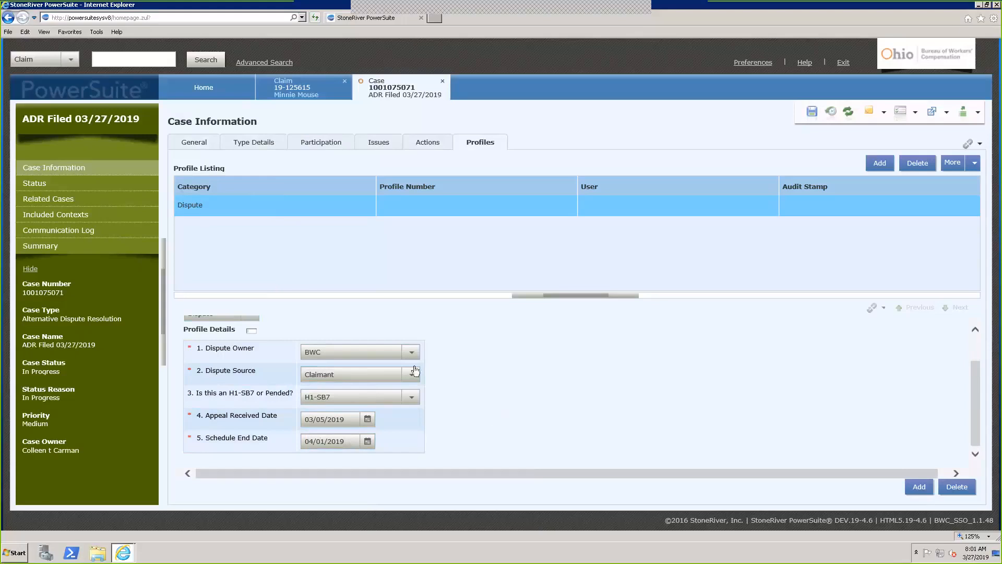
pyautogui.scroll(2, 253, 374)
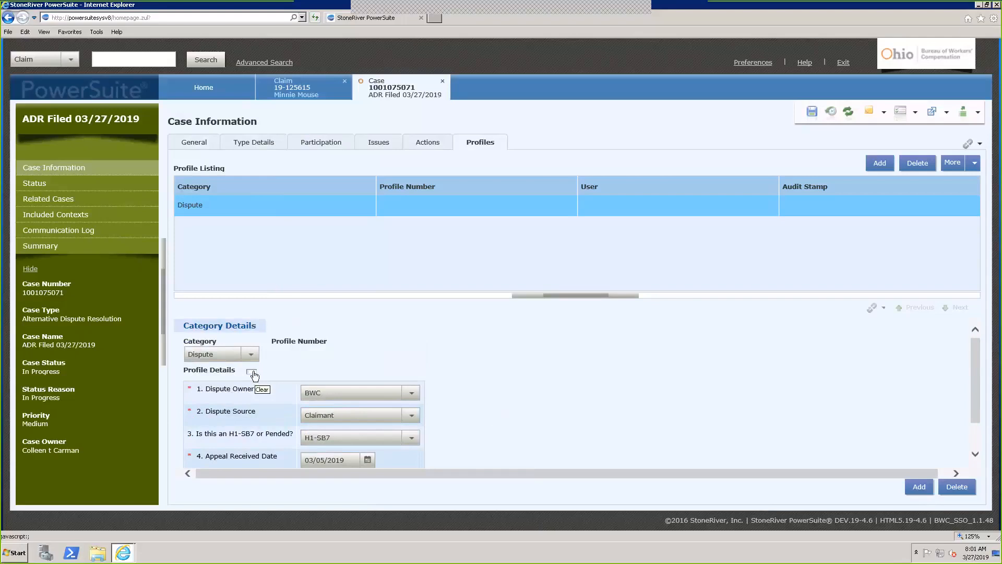
# Cancel clearing the dispute answers and change the Dispute Owner to IC
pyautogui.click(253, 374)
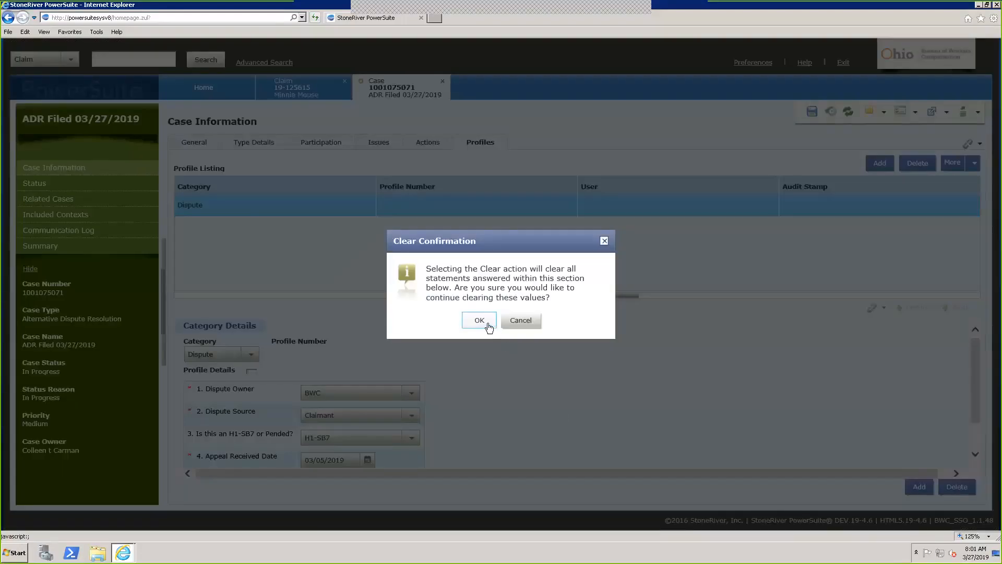
pyautogui.click(514, 325)
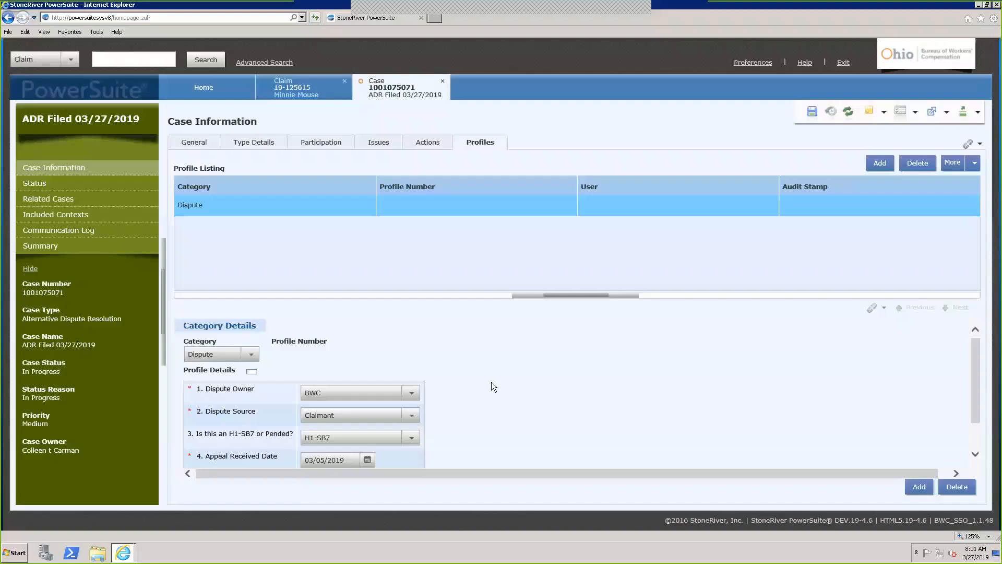
pyautogui.click(412, 393)
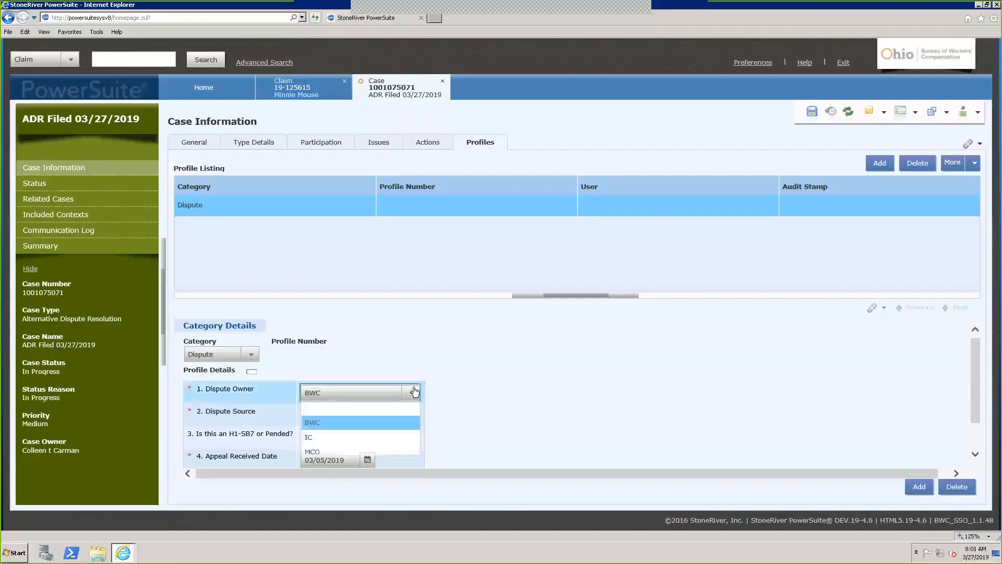
pyautogui.click(358, 435)
pyautogui.click(523, 418)
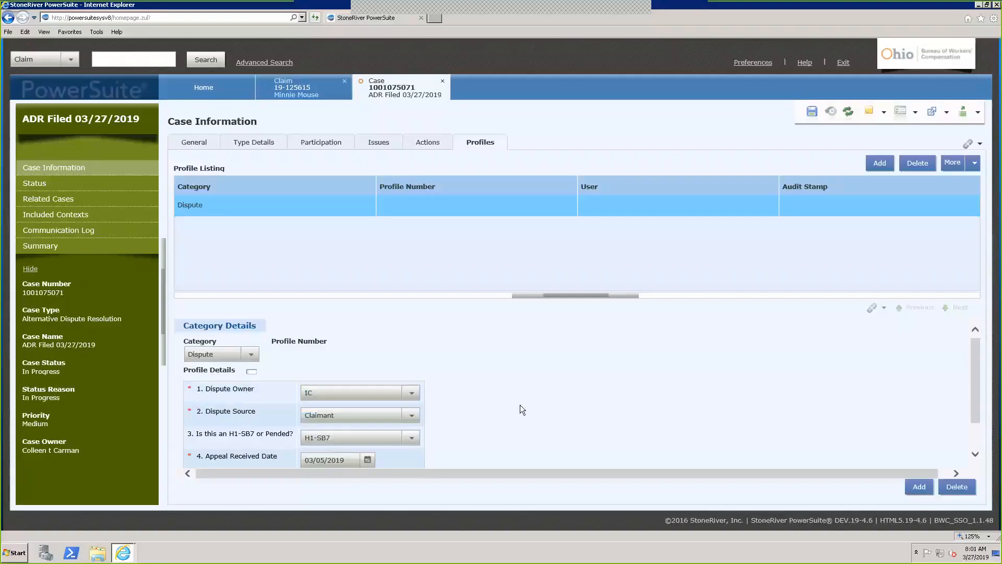
# Save the Dispute profile as Profile Number 1 and reopen its details
pyautogui.scroll(-1, 532, 389)
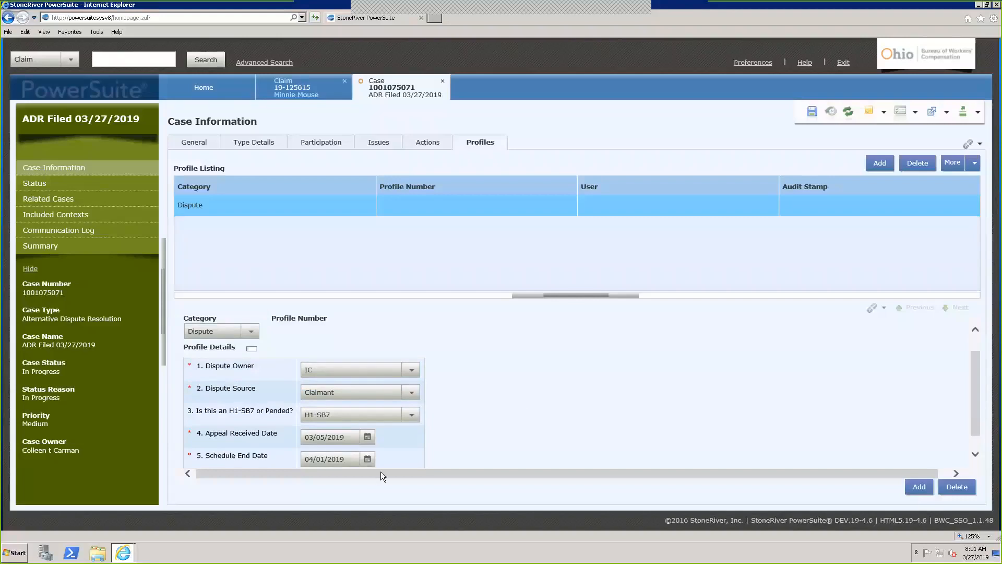
pyautogui.click(812, 113)
pyautogui.click(436, 205)
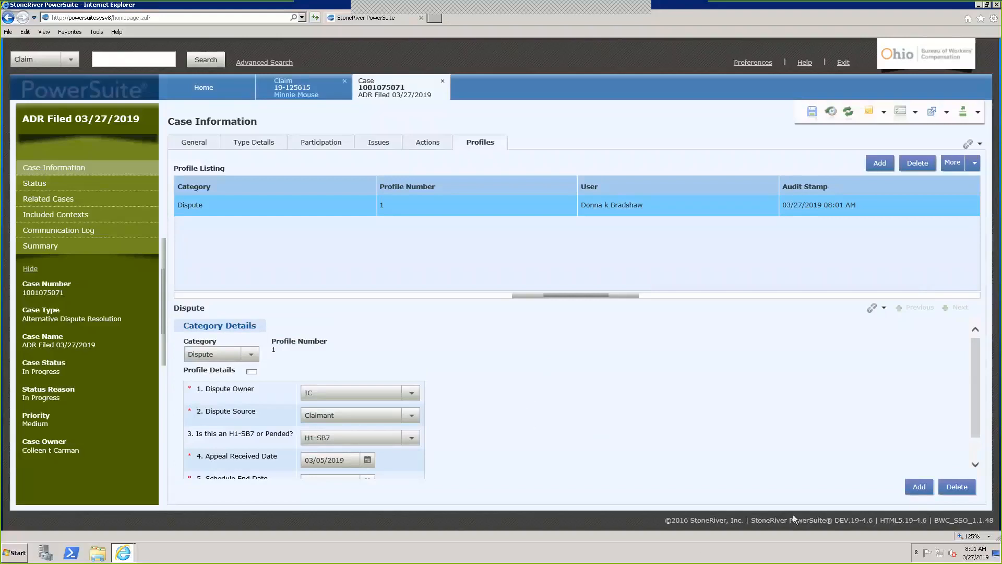
# On the case Status page, use Change Status Reason to set C9 - Negotiated
pyautogui.click(62, 187)
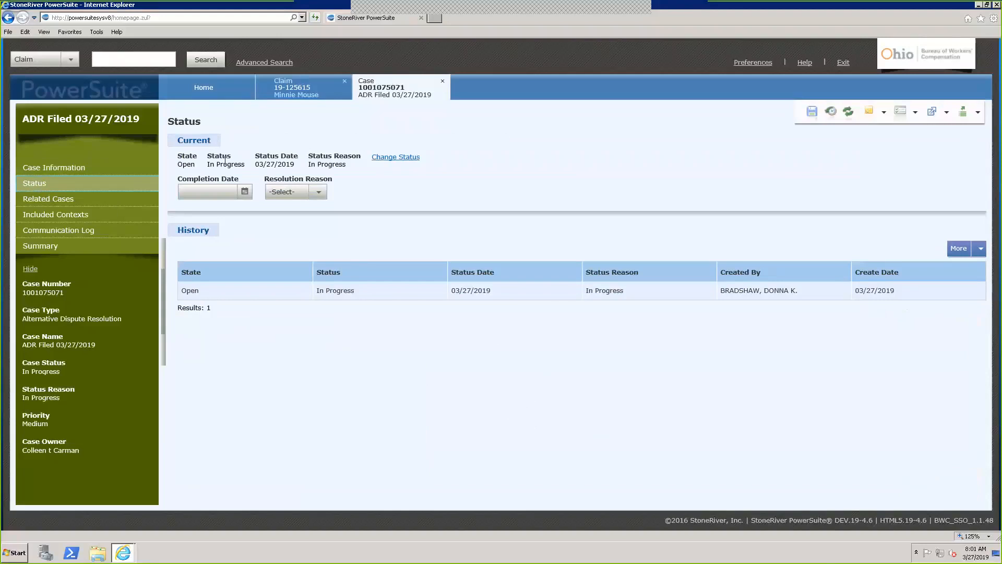
pyautogui.click(406, 160)
pyautogui.click(283, 239)
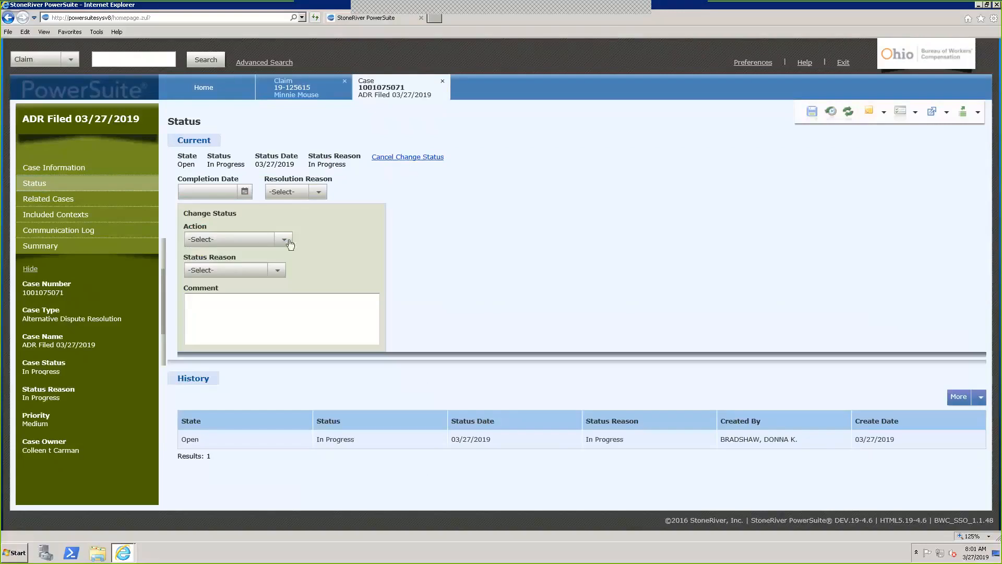
pyautogui.click(263, 276)
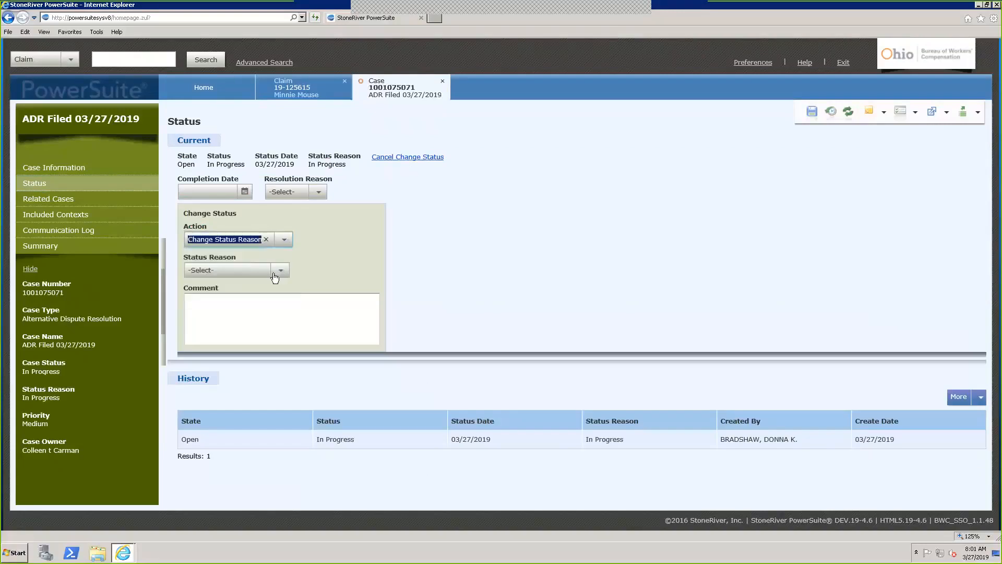
pyautogui.click(282, 274)
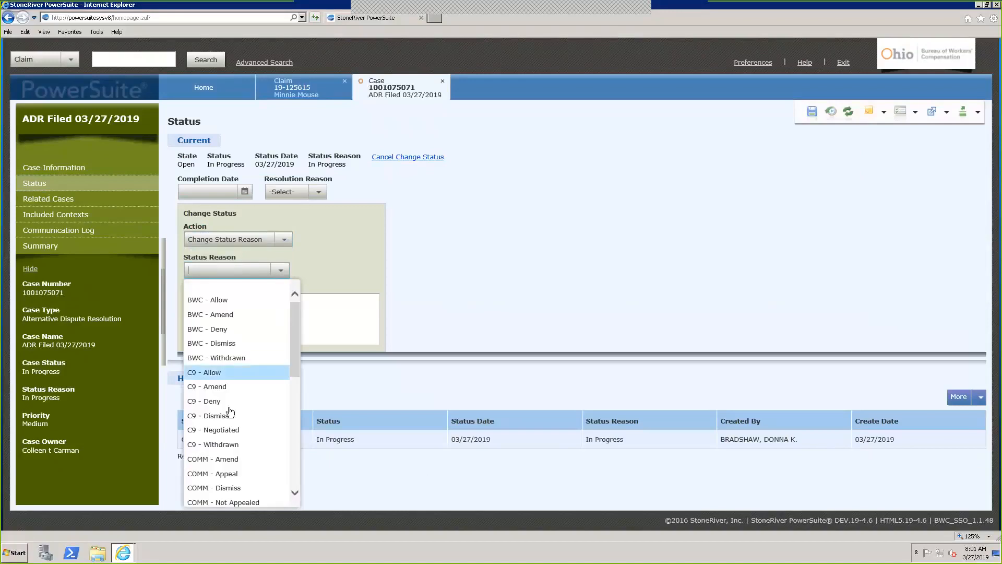
pyautogui.click(222, 430)
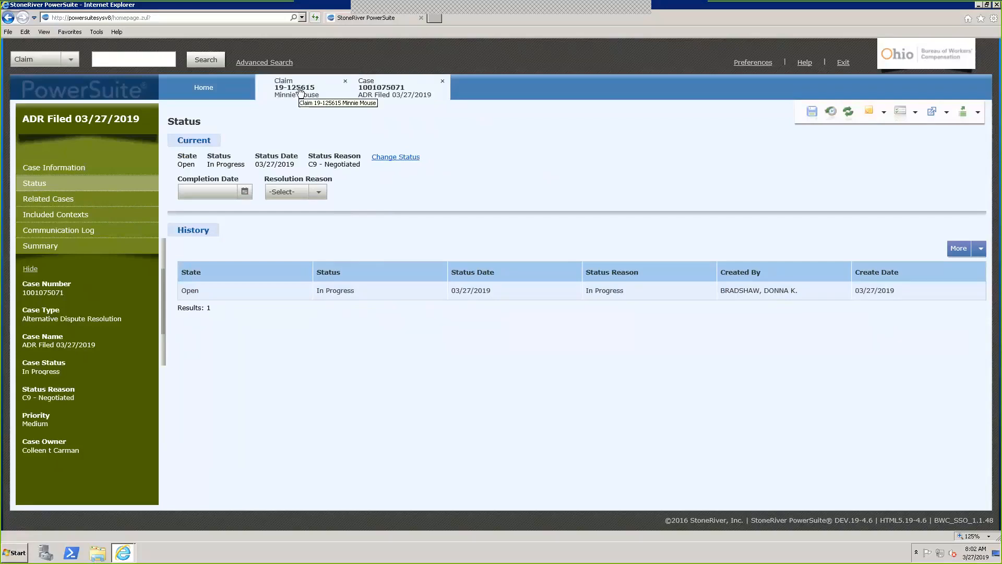
# Add a new claim case with Category Medical, Type Exam Scheduling, named 'ADR IME'
pyautogui.click(302, 93)
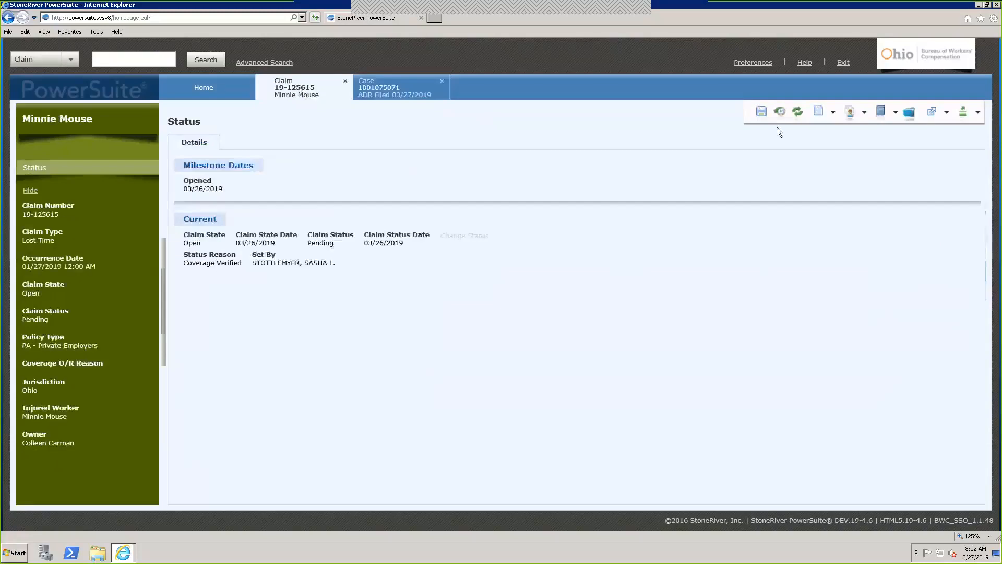
pyautogui.click(895, 113)
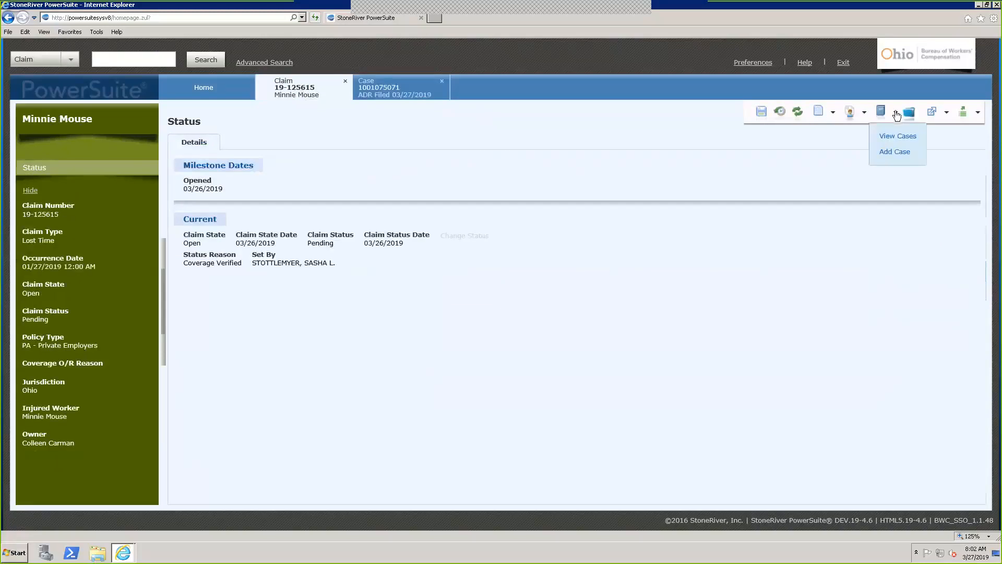
pyautogui.click(895, 152)
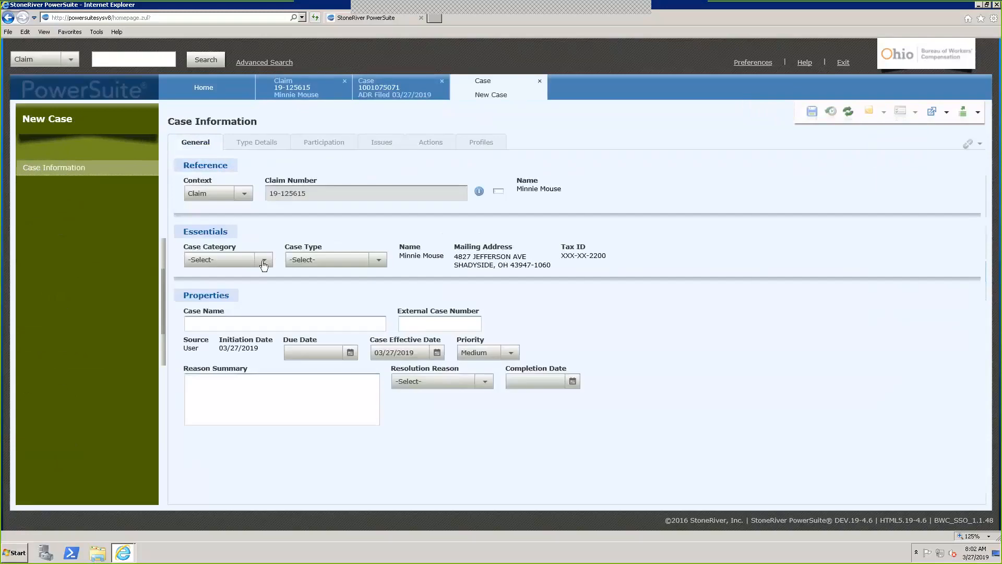
pyautogui.click(261, 259)
pyautogui.click(230, 303)
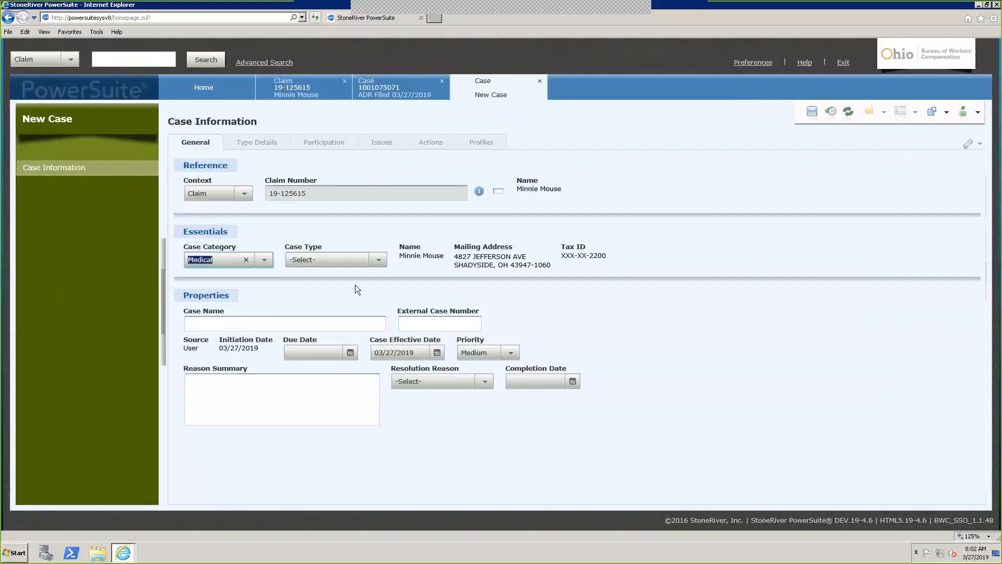
pyautogui.click(368, 260)
pyautogui.click(317, 304)
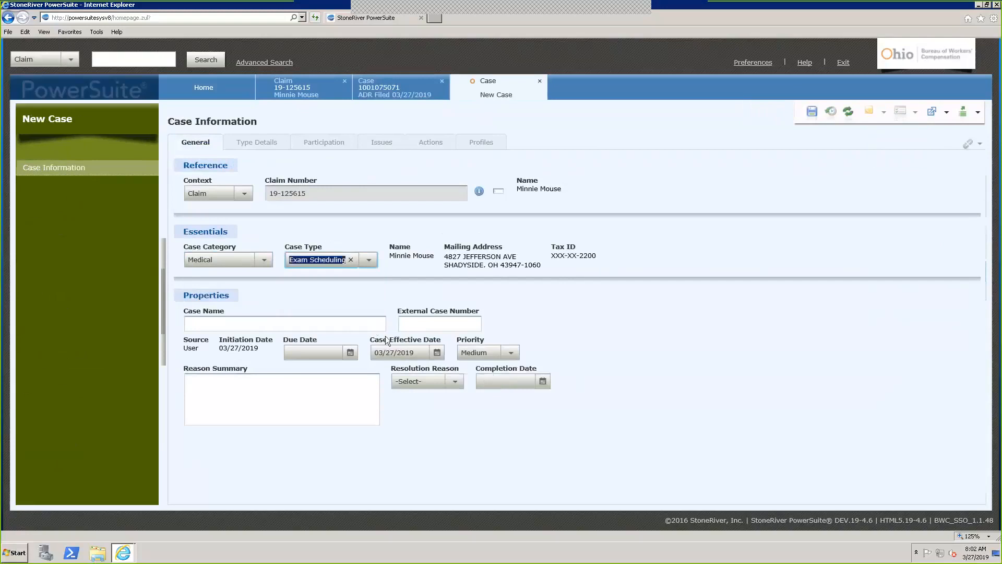
pyautogui.click(292, 323)
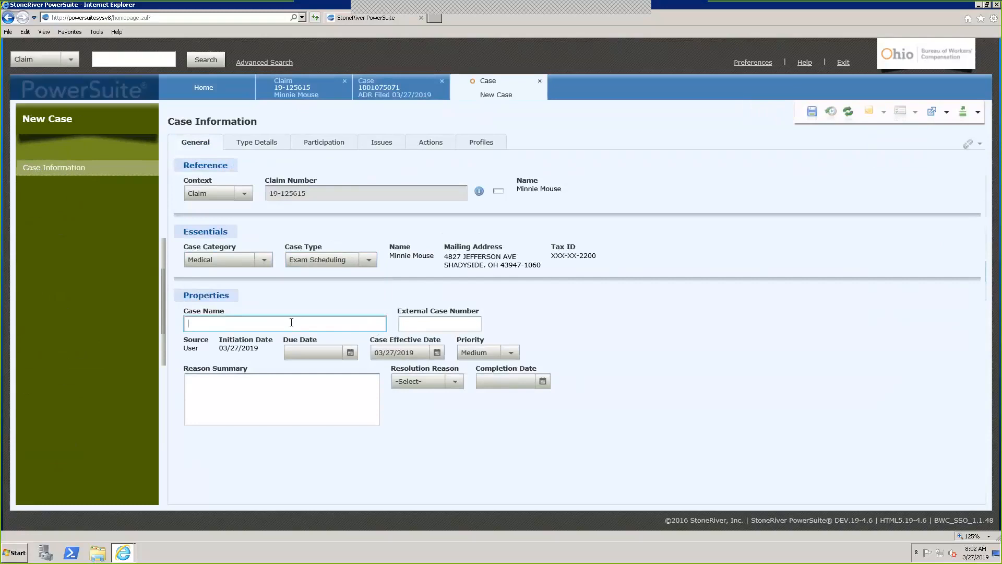
pyautogui.write('ADR IME')
# In Type Details, set requester Claims Assistant and specialty Allergist and Immunologist
pyautogui.click(271, 143)
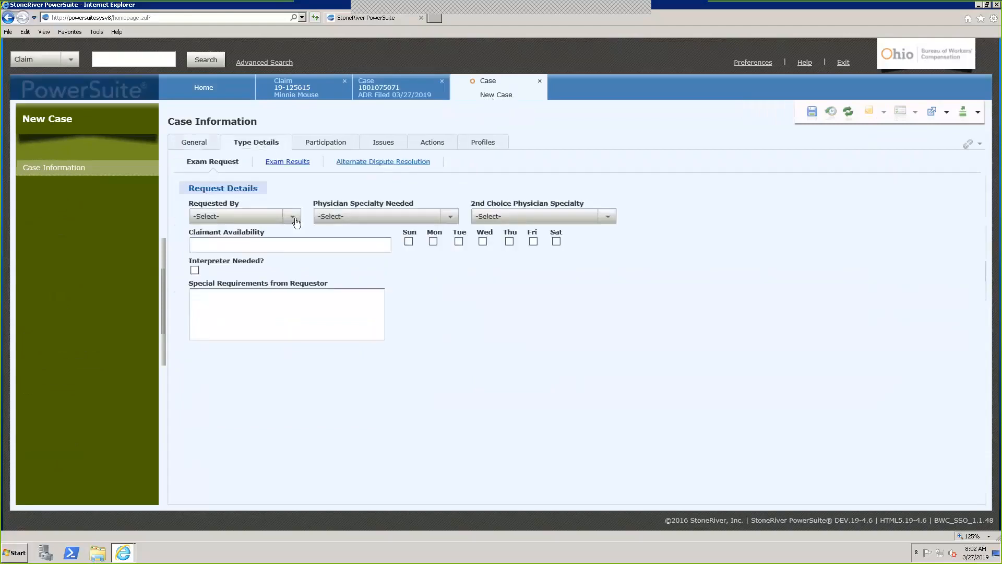
pyautogui.click(294, 218)
pyautogui.click(220, 246)
pyautogui.click(407, 216)
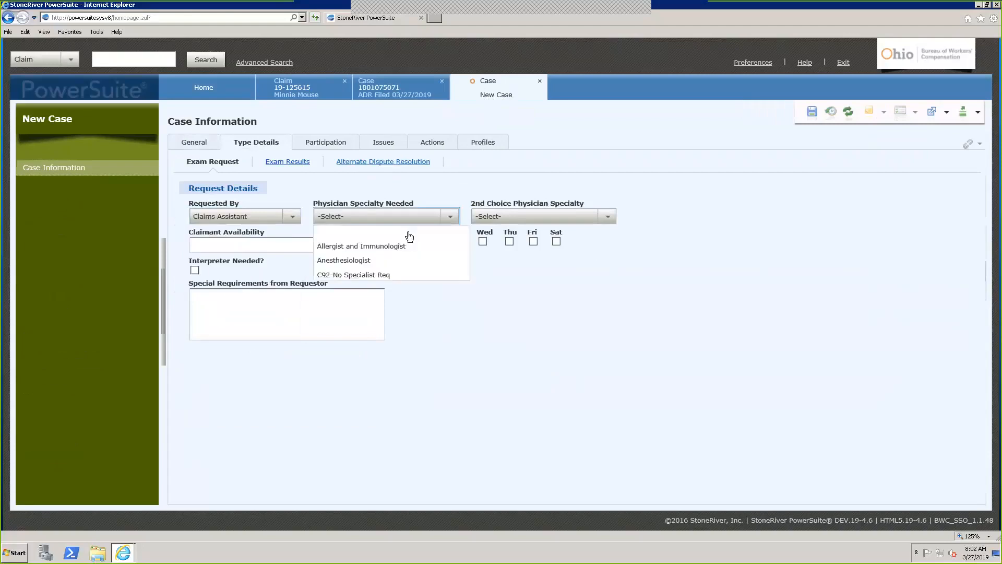
pyautogui.click(362, 245)
pyautogui.click(195, 142)
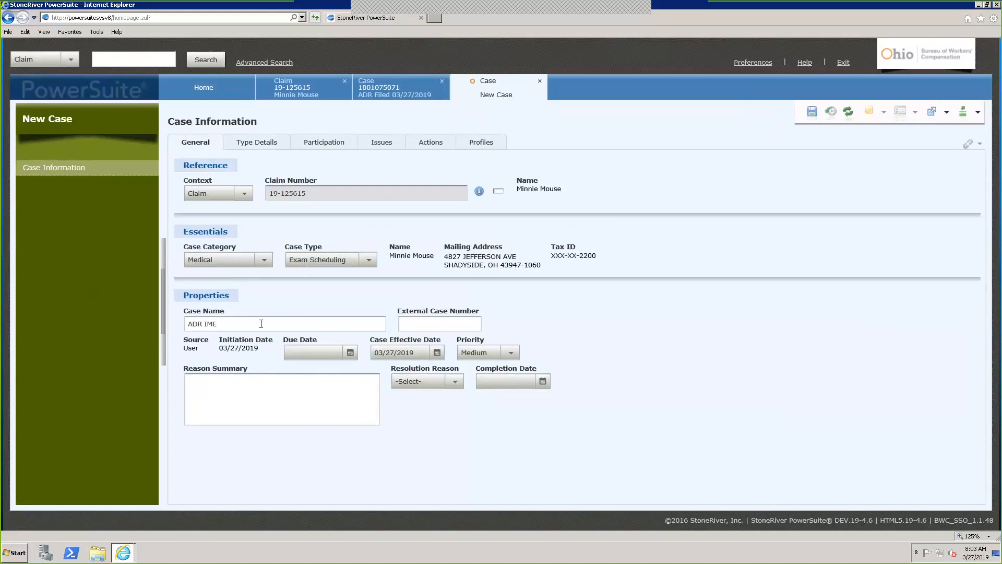
# Save the ADR IME case, then set Requested By to MCO and specialty to General Surgeon
pyautogui.click(819, 114)
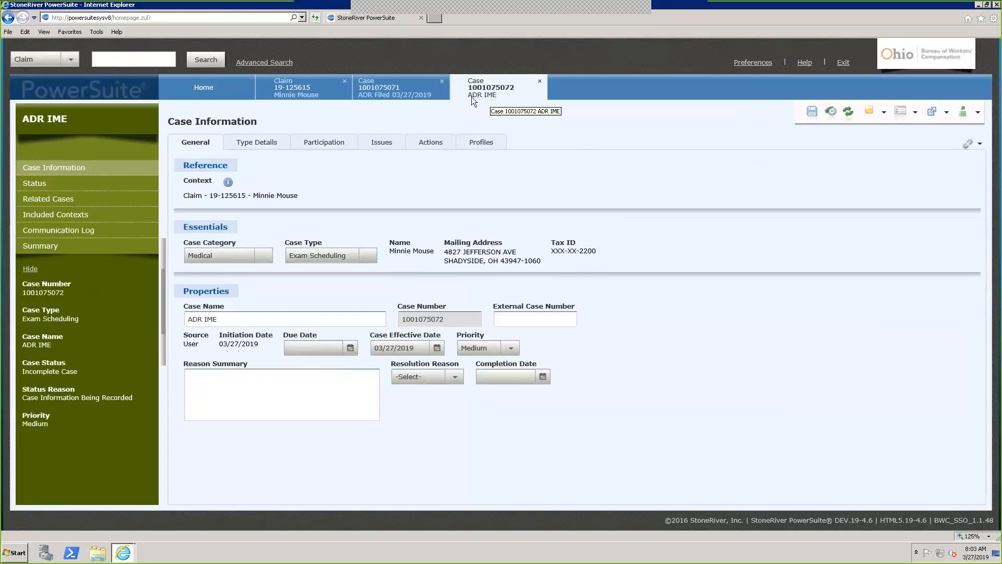
pyautogui.click(274, 320)
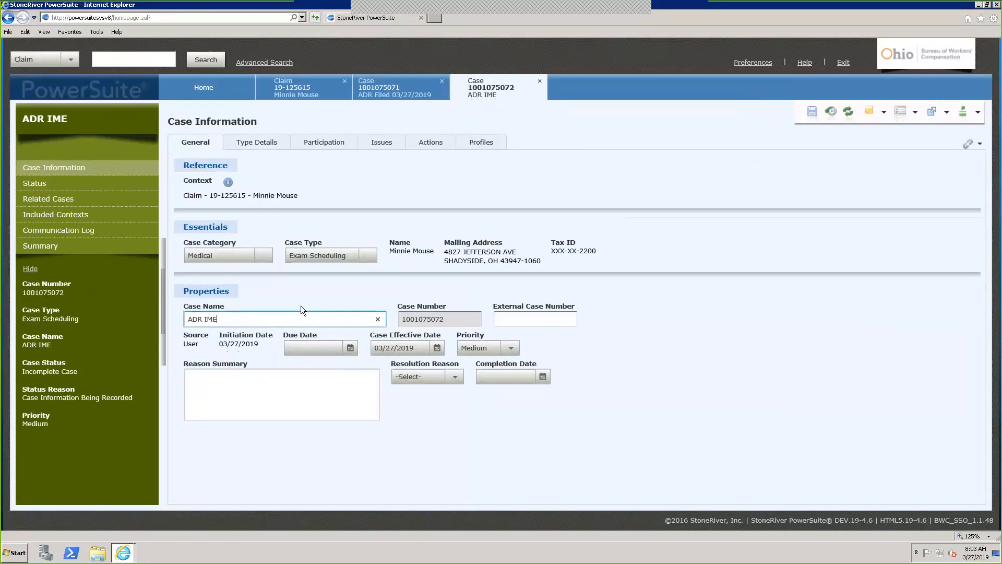
pyautogui.click(257, 144)
pyautogui.click(292, 217)
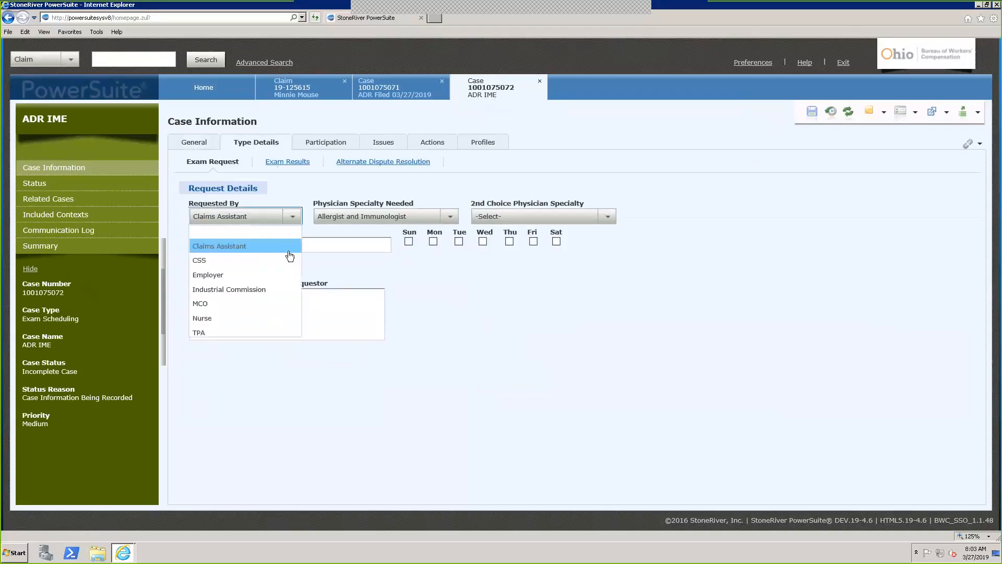
pyautogui.click(224, 304)
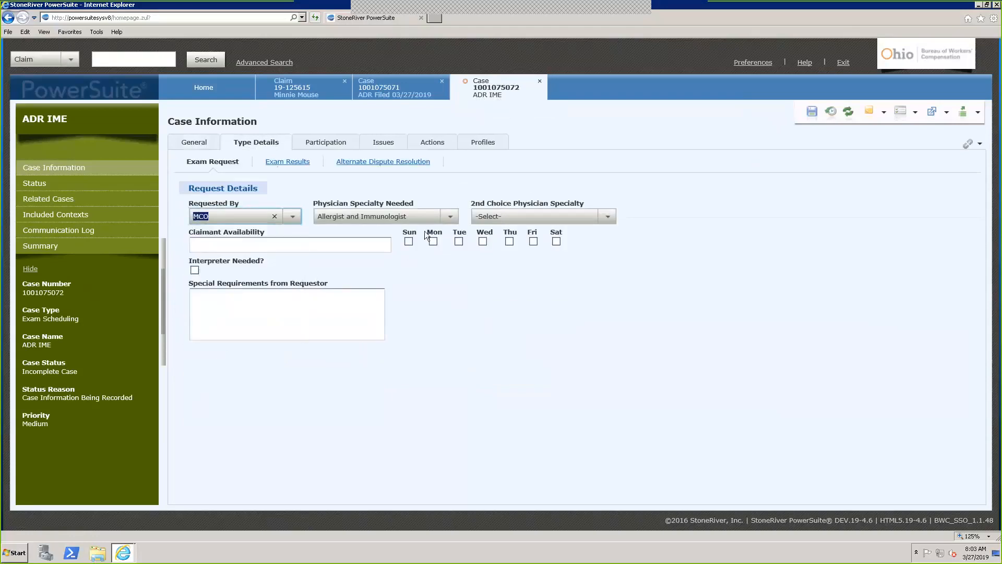
pyautogui.click(451, 217)
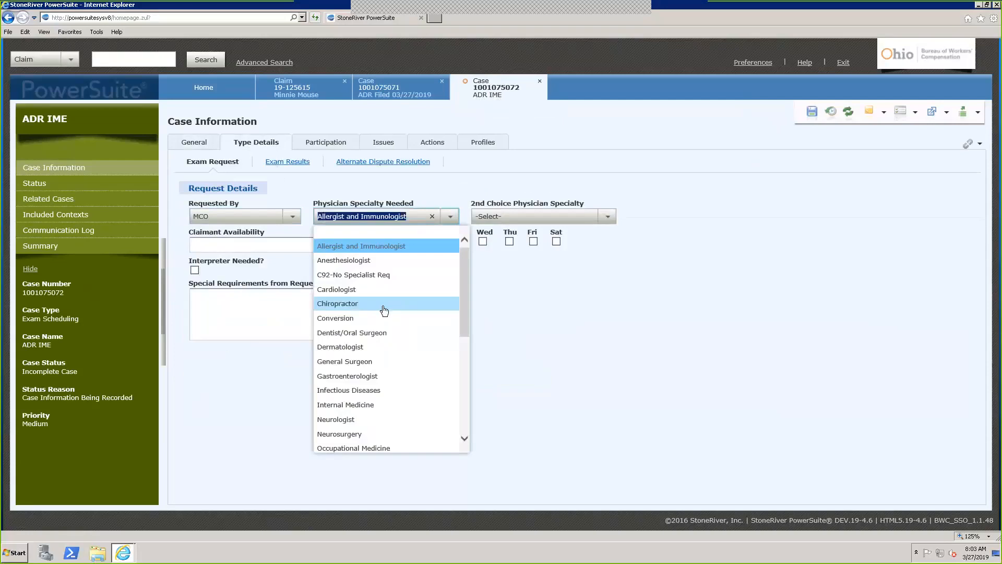
pyautogui.click(354, 362)
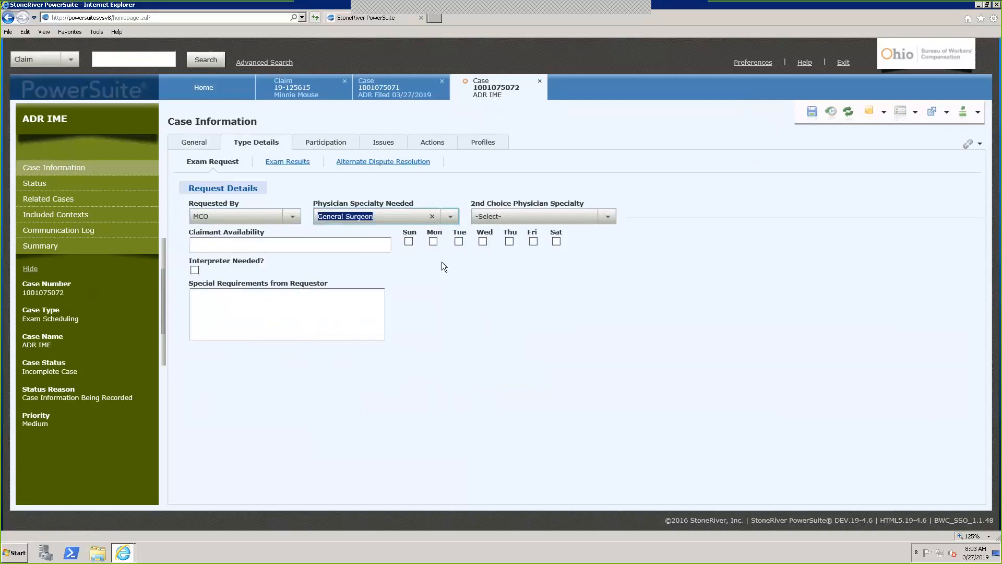
pyautogui.click(443, 278)
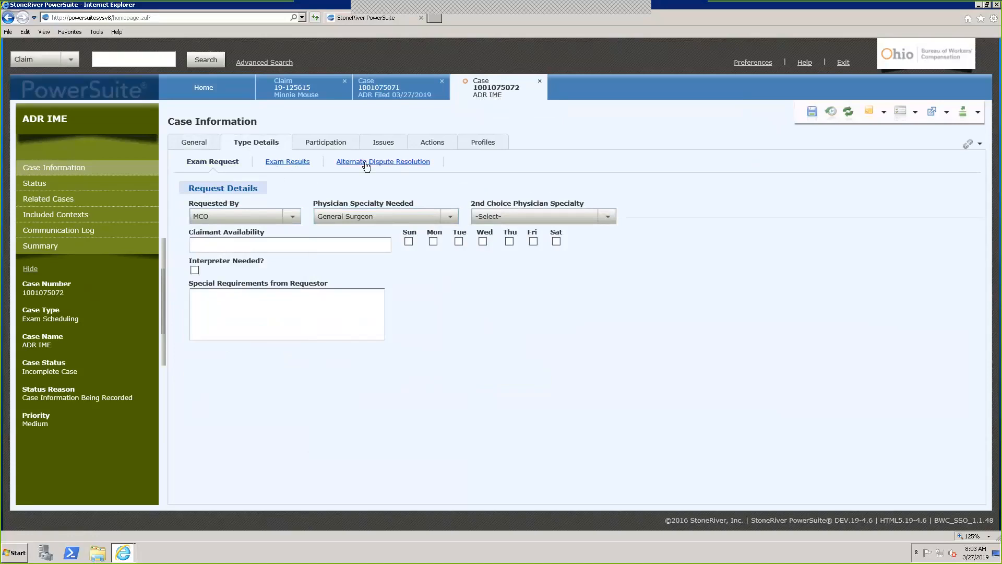
# On Exam Results, pick April 4 as the exam date, then clear it to redo
pyautogui.click(302, 164)
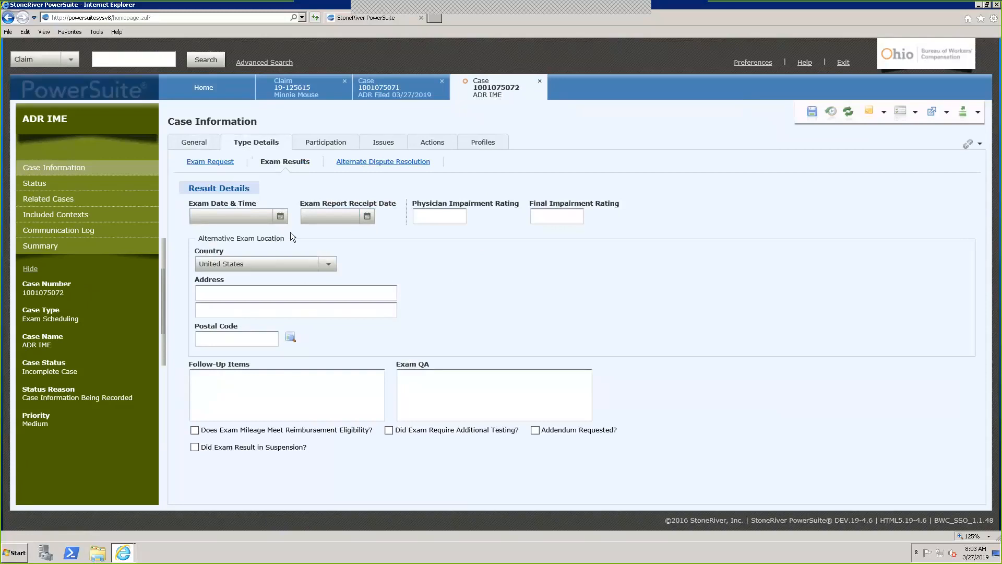
pyautogui.click(280, 217)
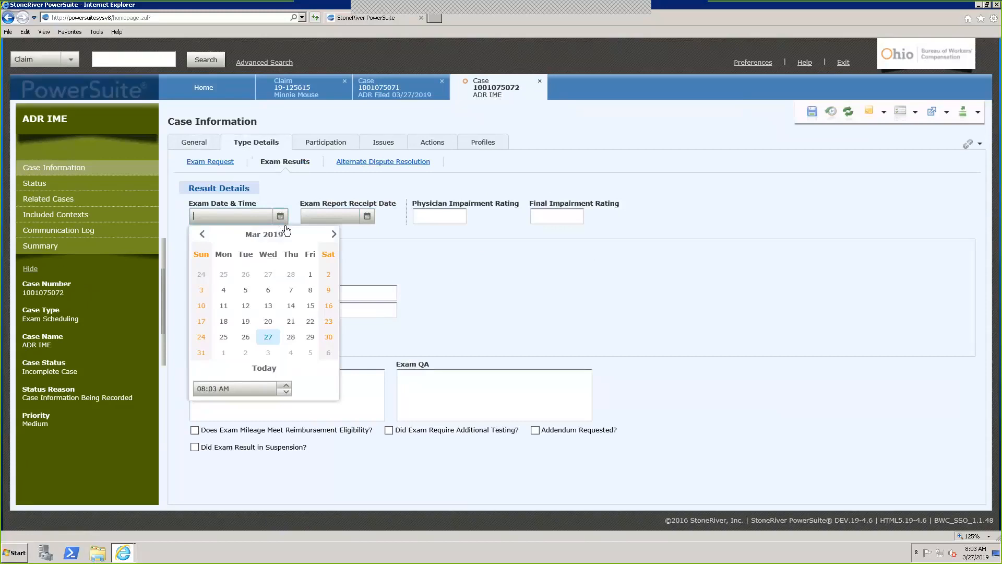
pyautogui.click(292, 353)
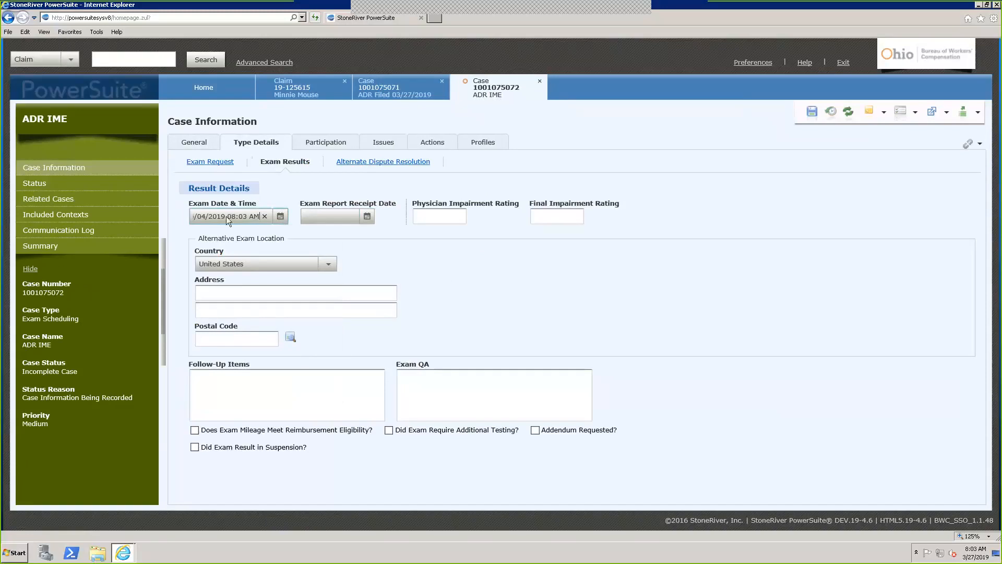
pyautogui.click(264, 216)
pyautogui.click(280, 216)
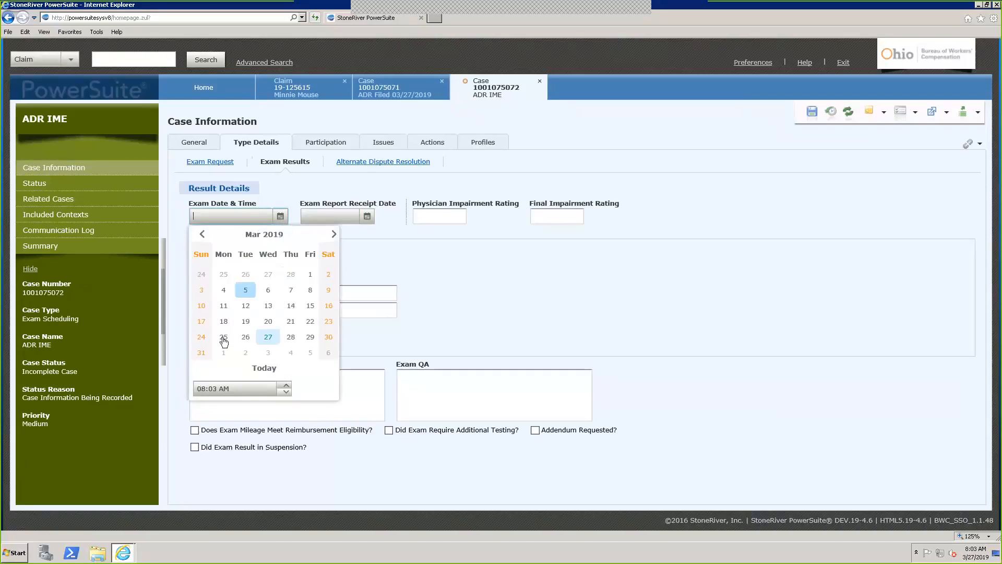
# Enter exam time 03:00 PM with date April 4, 2019, and save the case
pyautogui.click(204, 389)
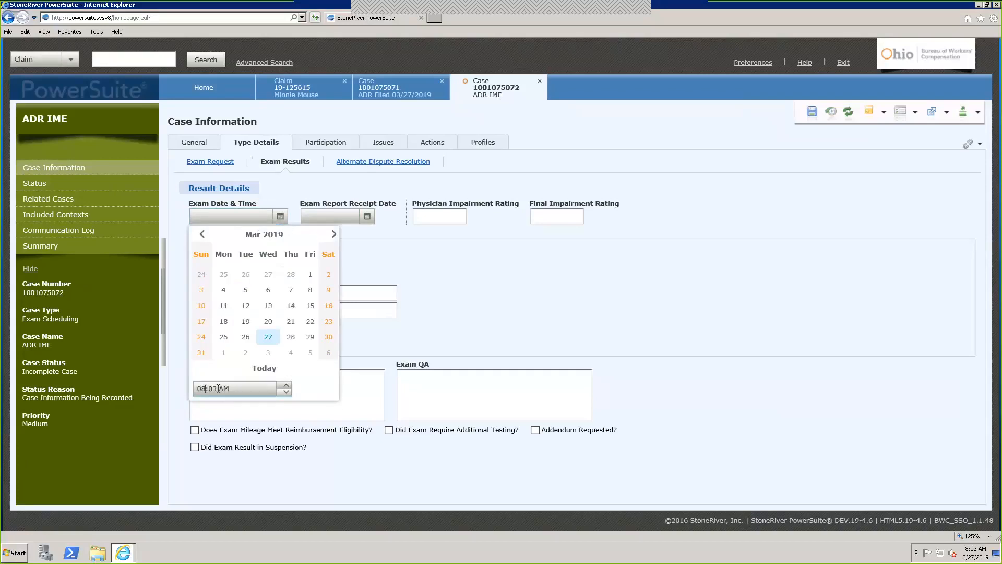
pyautogui.press('BackSpace')
pyautogui.write('3')
pyautogui.press('BackSpace')
pyautogui.write('0')
pyautogui.click(233, 390)
pyautogui.press('BackSpace')
pyautogui.write('PM')
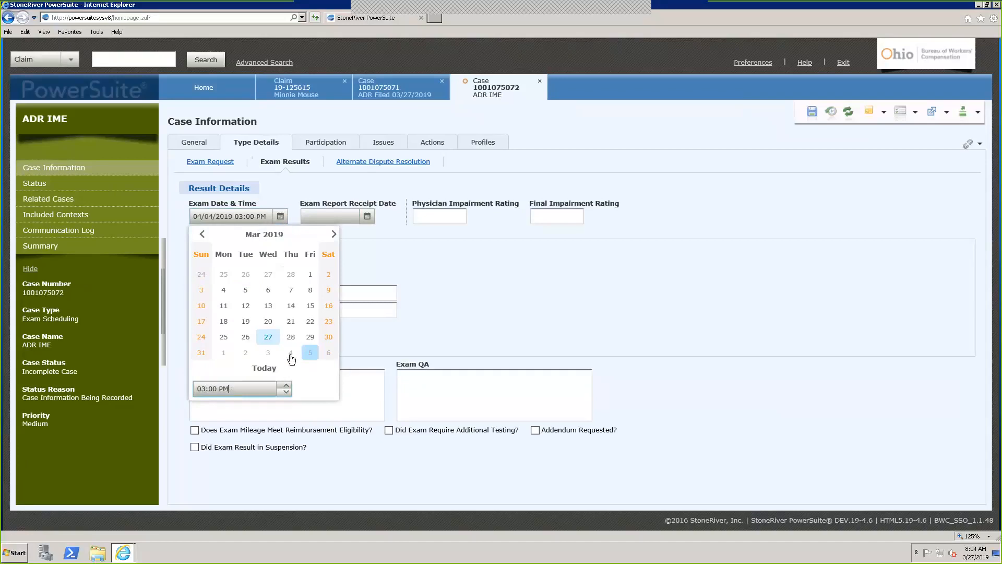
pyautogui.click(290, 355)
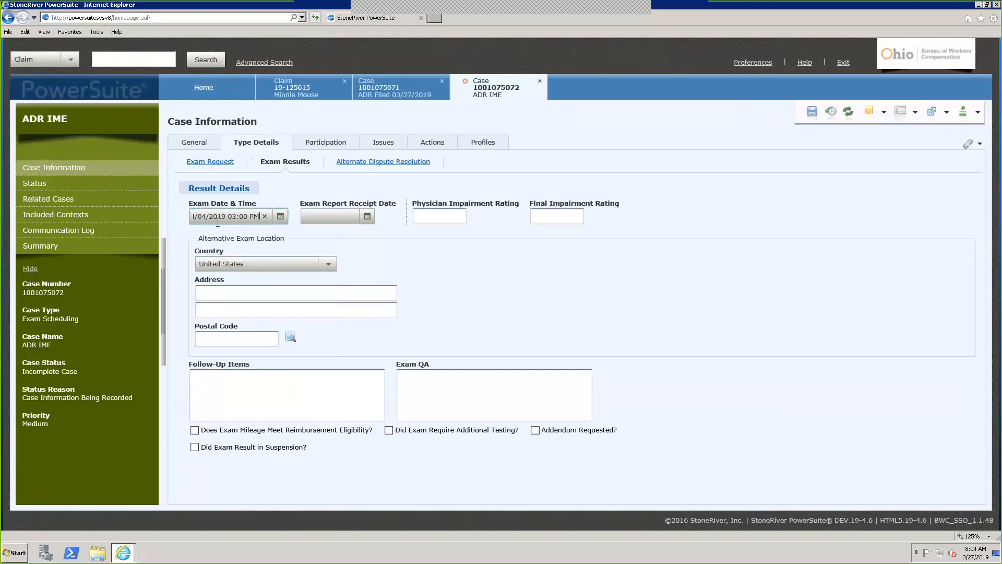
pyautogui.click(816, 114)
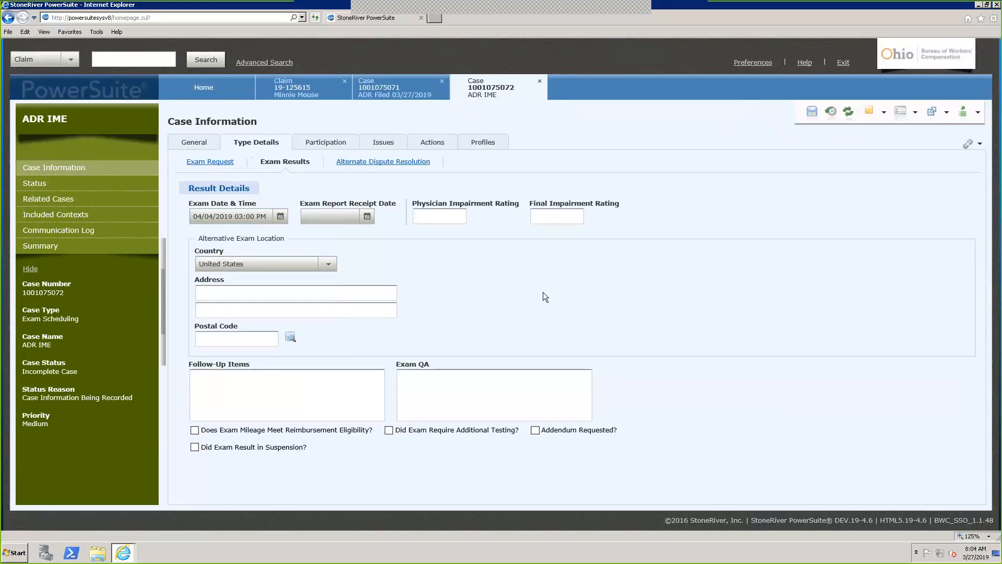
# Review the Alternate Dispute Resolution details, leaving ADR Type blank, then go to Participation
pyautogui.click(371, 163)
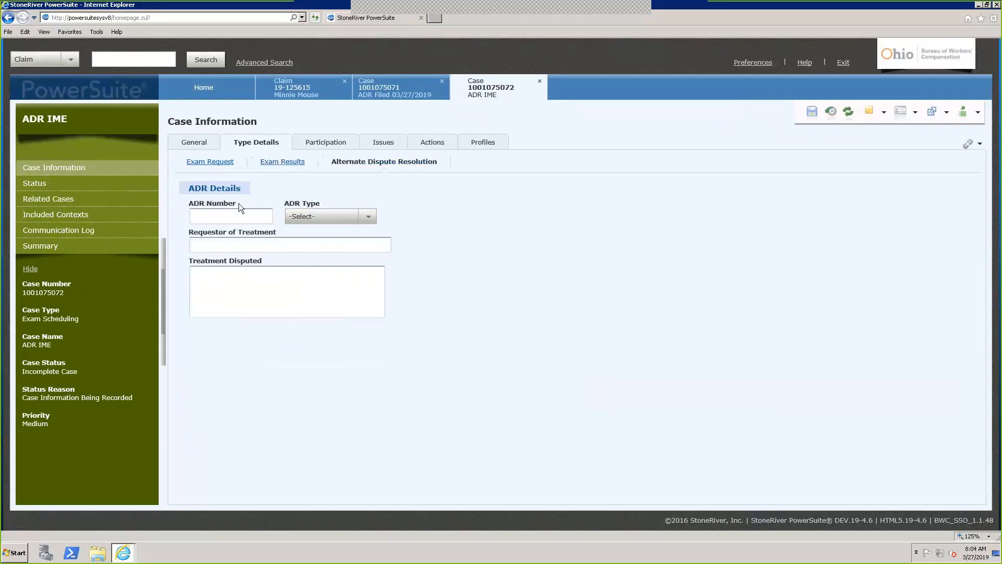
pyautogui.click(368, 218)
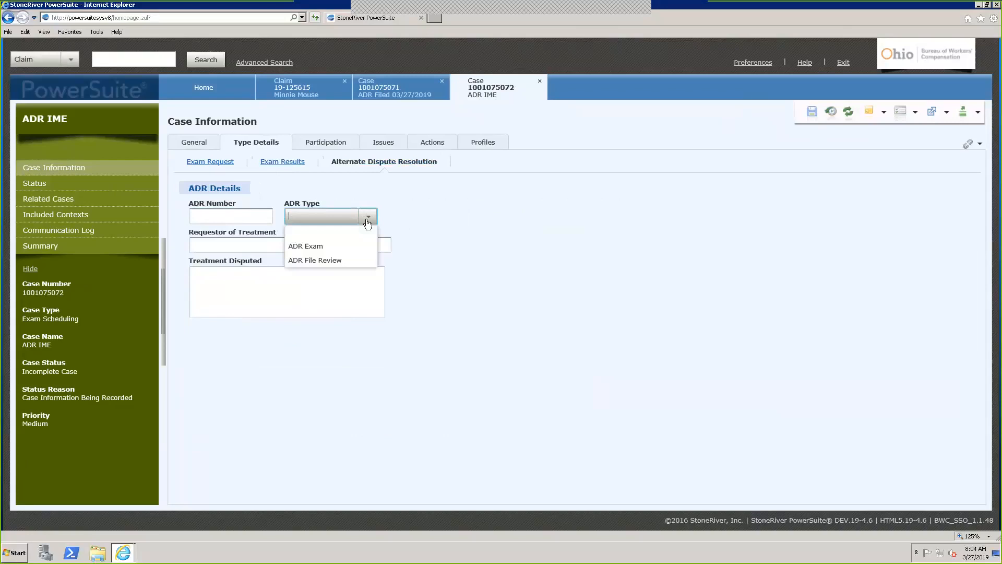
pyautogui.click(367, 220)
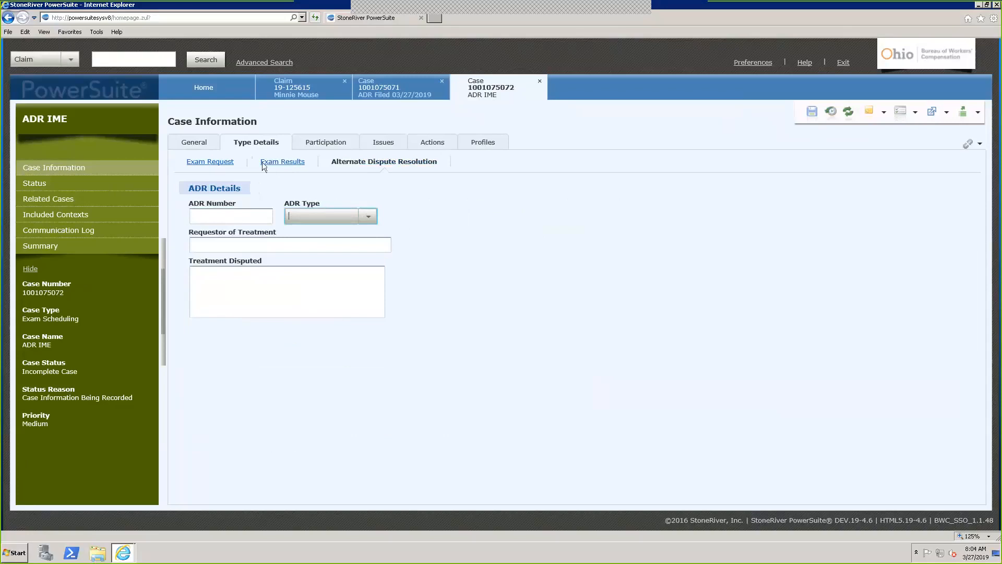
pyautogui.click(325, 142)
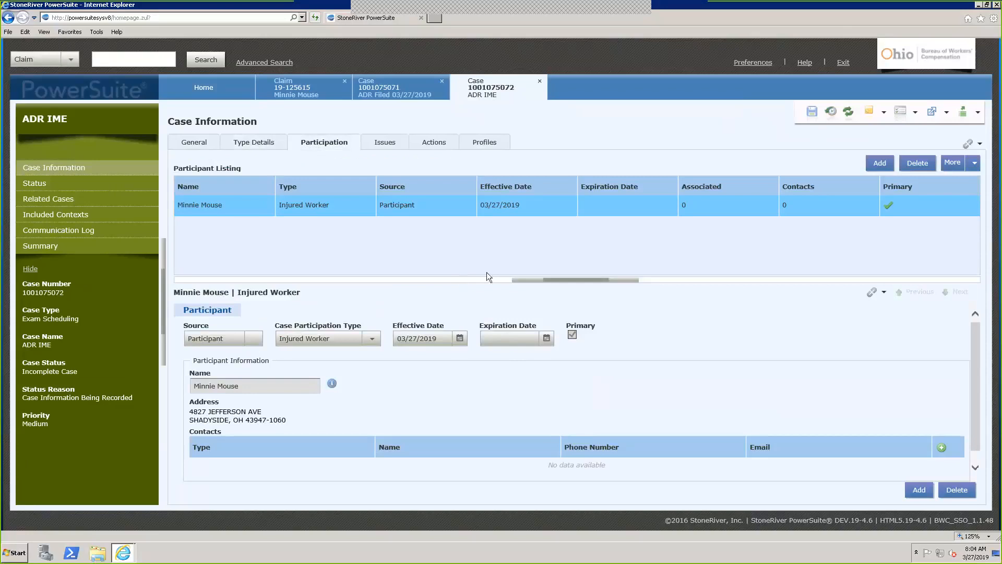
# Lay out the participant listing horizontally beside the details, widening the listing and its Effective Date column
pyautogui.click(973, 168)
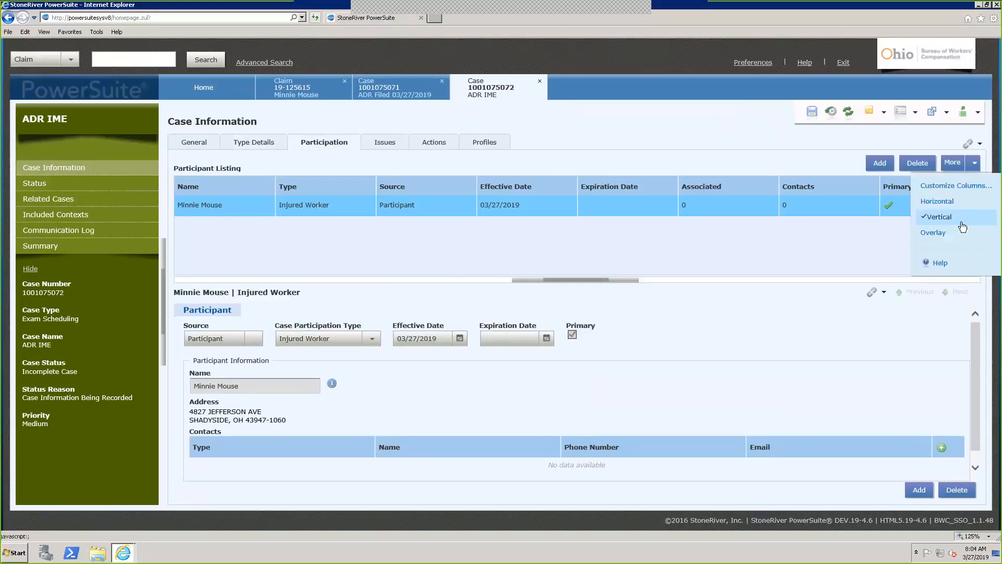
pyautogui.click(941, 204)
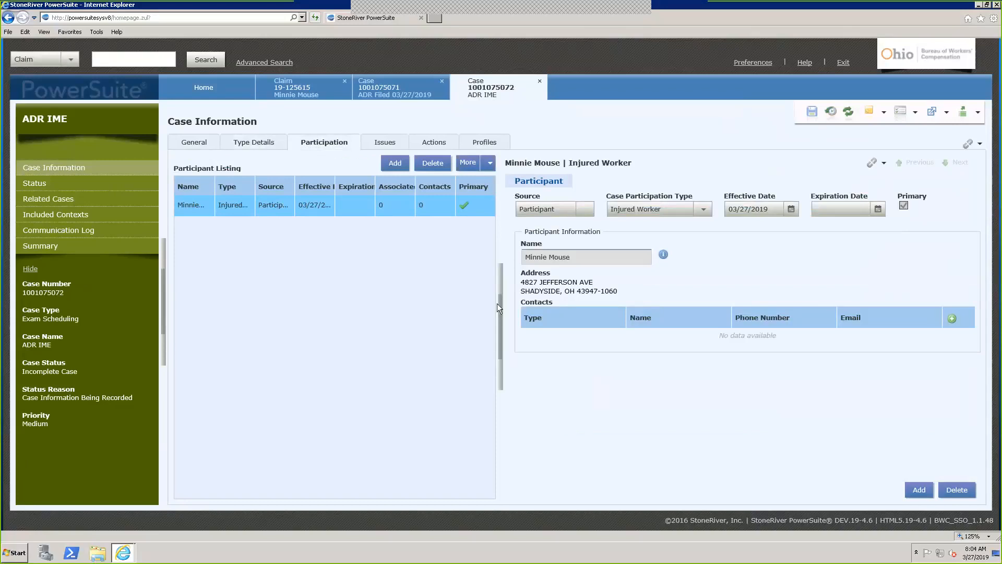
pyautogui.moveTo(506, 321); pyautogui.dragTo(558, 308)
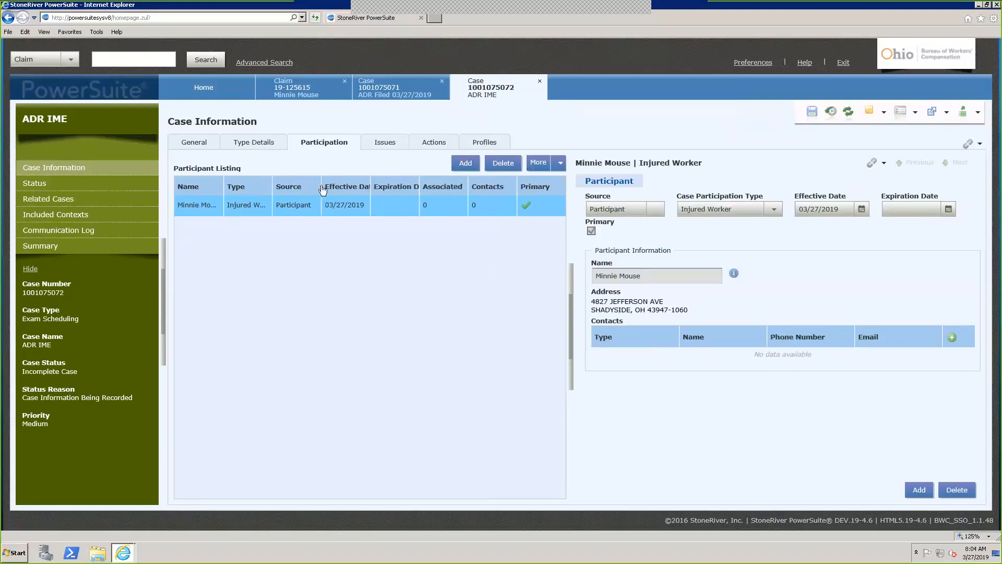
pyautogui.moveTo(371, 180); pyautogui.dragTo(382, 184)
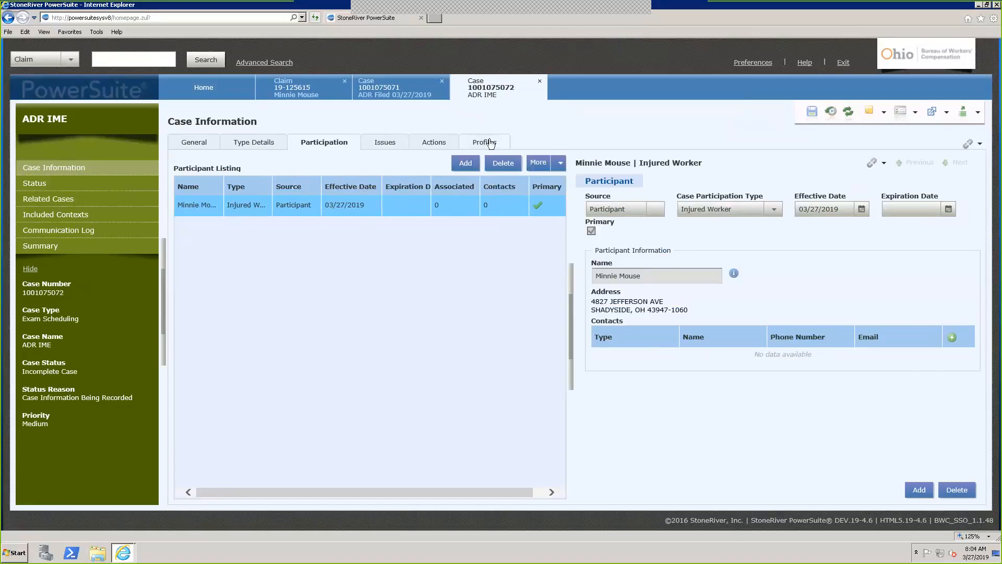
# Add a new profile to the case with category ADR
pyautogui.click(490, 143)
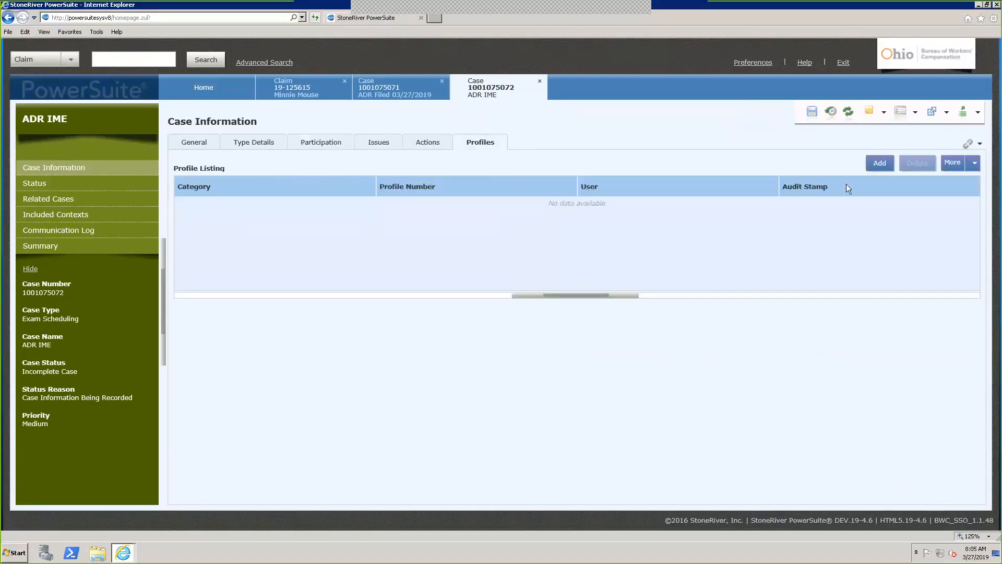
pyautogui.click(879, 163)
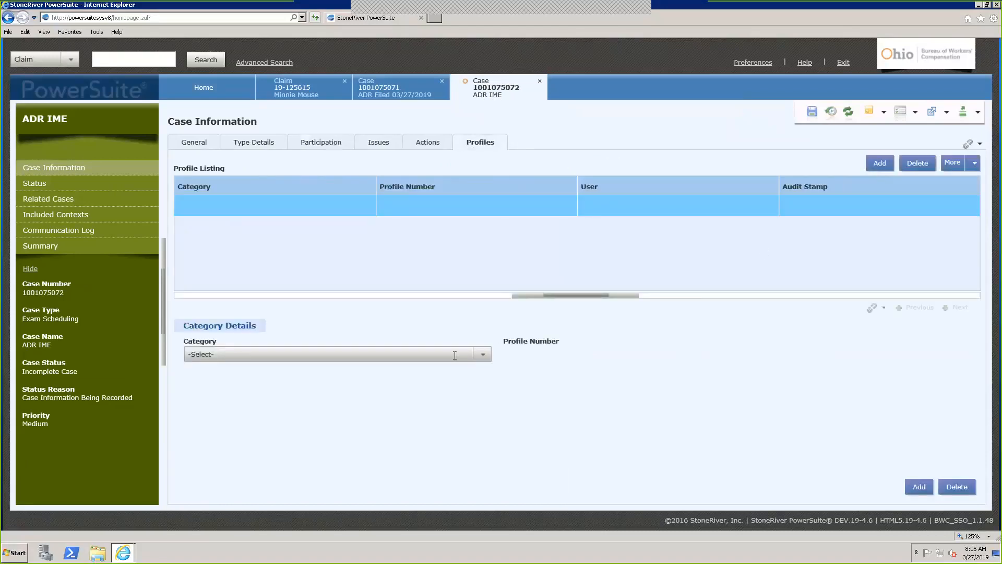
pyautogui.click(455, 356)
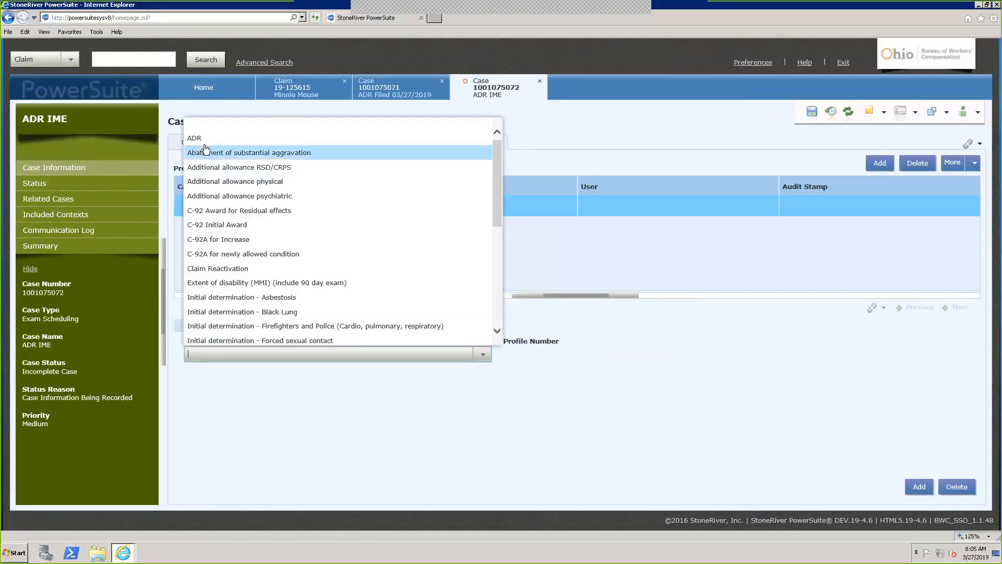
pyautogui.click(201, 138)
# Enter the ad hoc question 'this is test', correcting the 'testr' typo, and save the profile
pyautogui.click(294, 401)
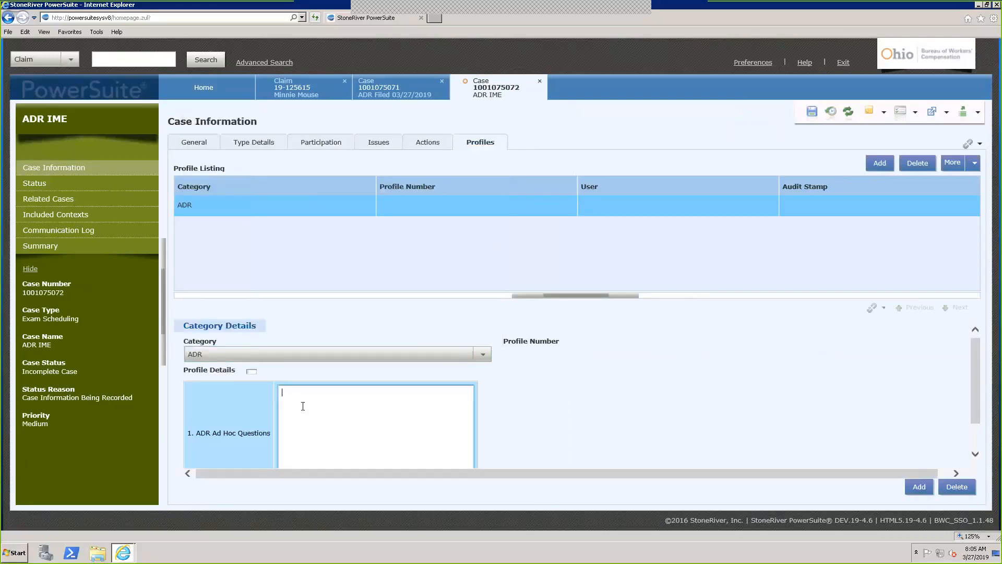
pyautogui.write('this is testr')
pyautogui.rightClick(309, 392)
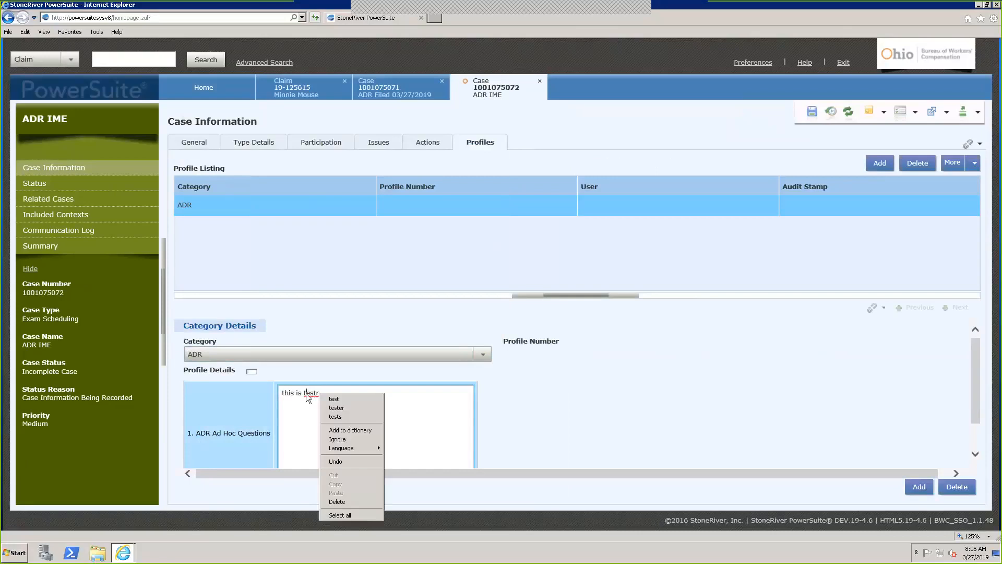
pyautogui.click(339, 396)
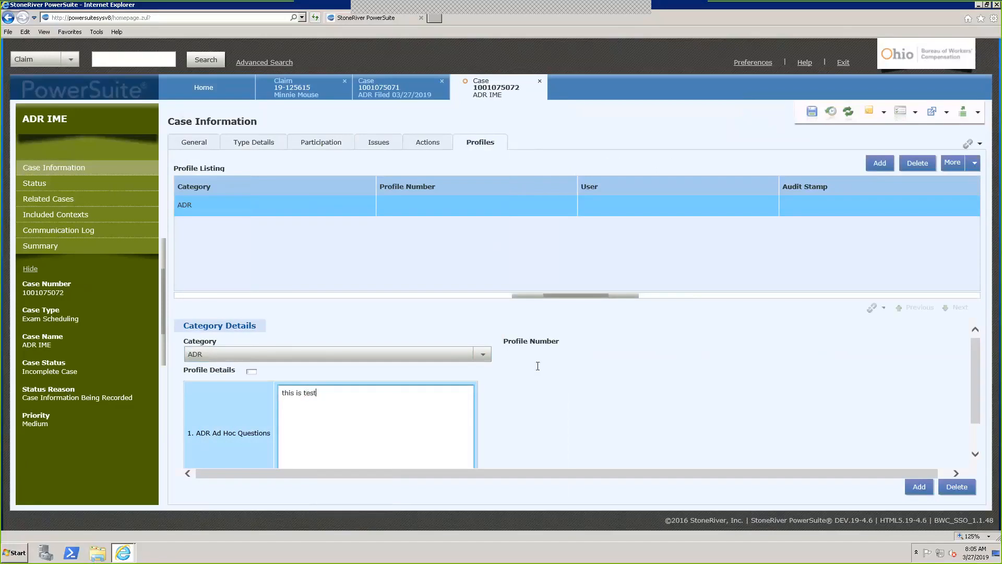
pyautogui.click(810, 114)
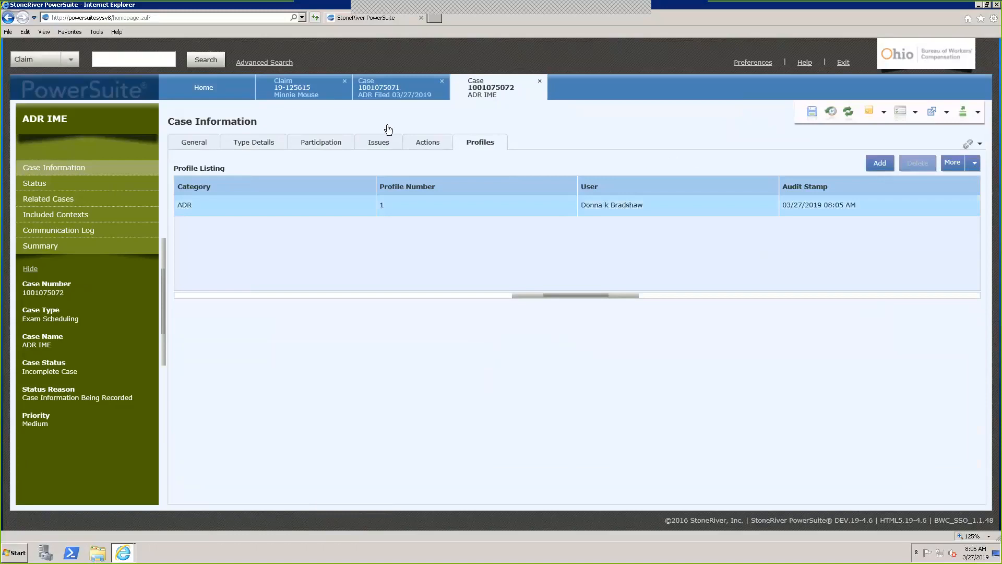
pyautogui.click(395, 97)
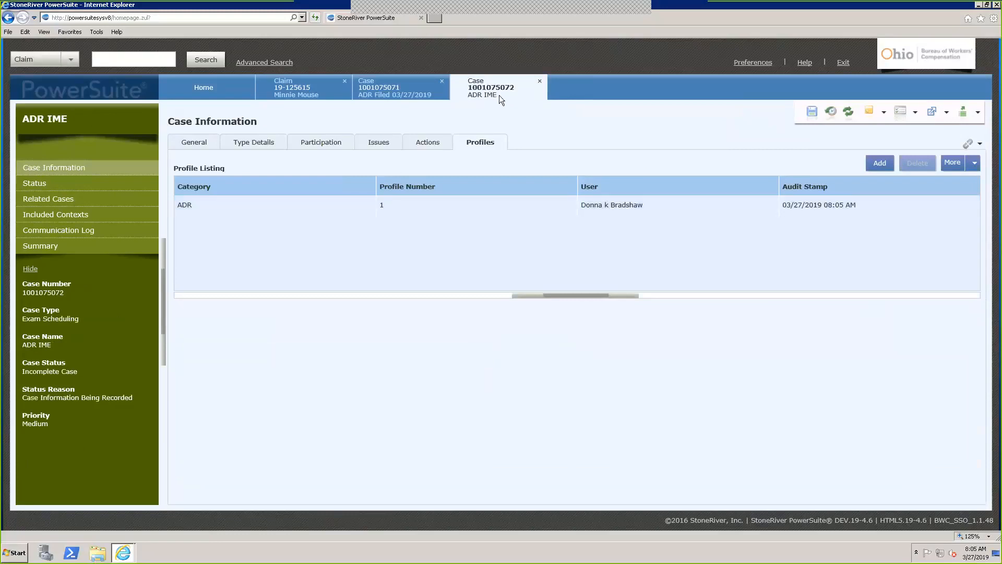
pyautogui.click(42, 204)
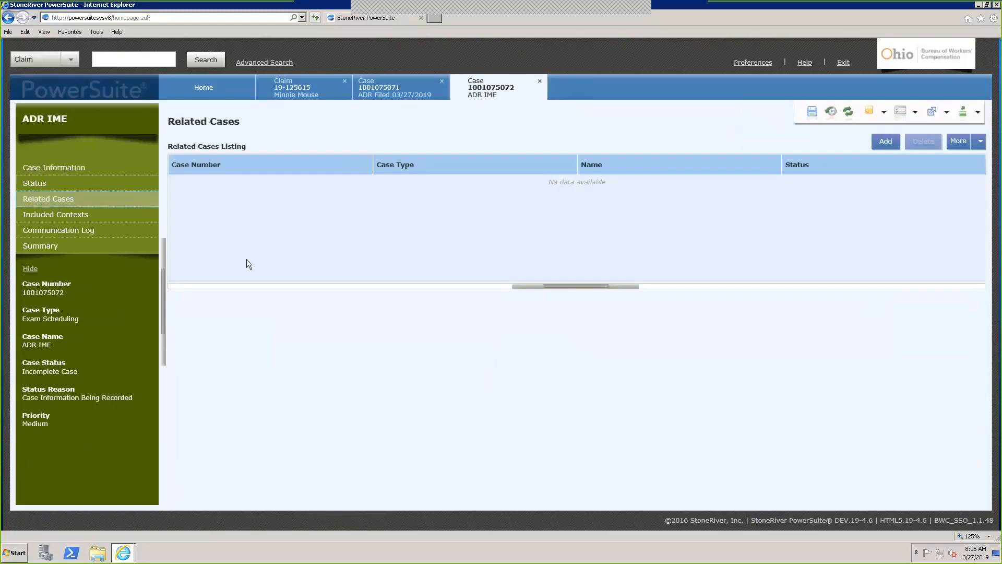
pyautogui.click(882, 141)
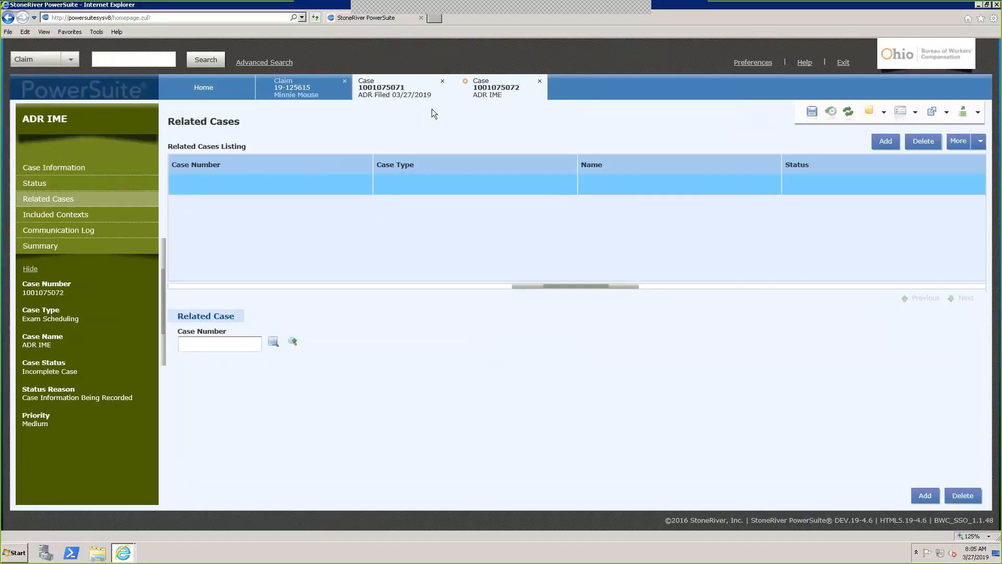
pyautogui.click(396, 89)
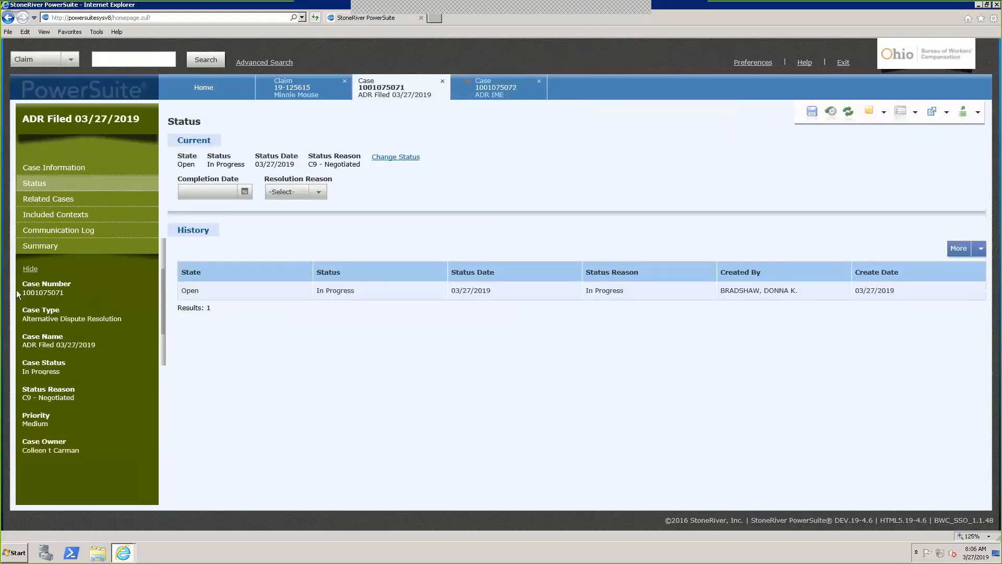
pyautogui.moveTo(22, 292); pyautogui.dragTo(69, 289)
pyautogui.rightClick(52, 291)
pyautogui.click(68, 307)
pyautogui.click(482, 97)
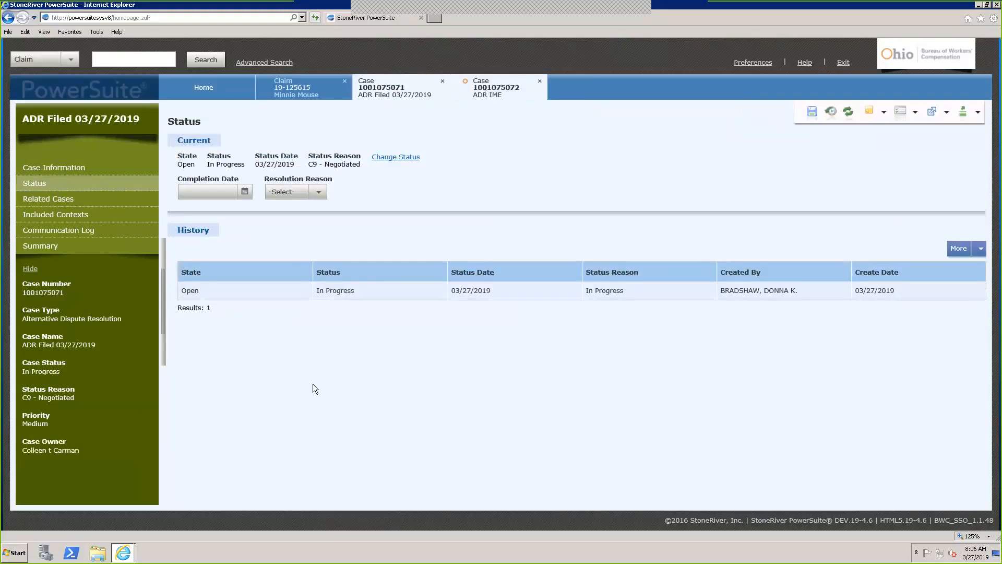
pyautogui.click(230, 344)
pyautogui.rightClick(229, 344)
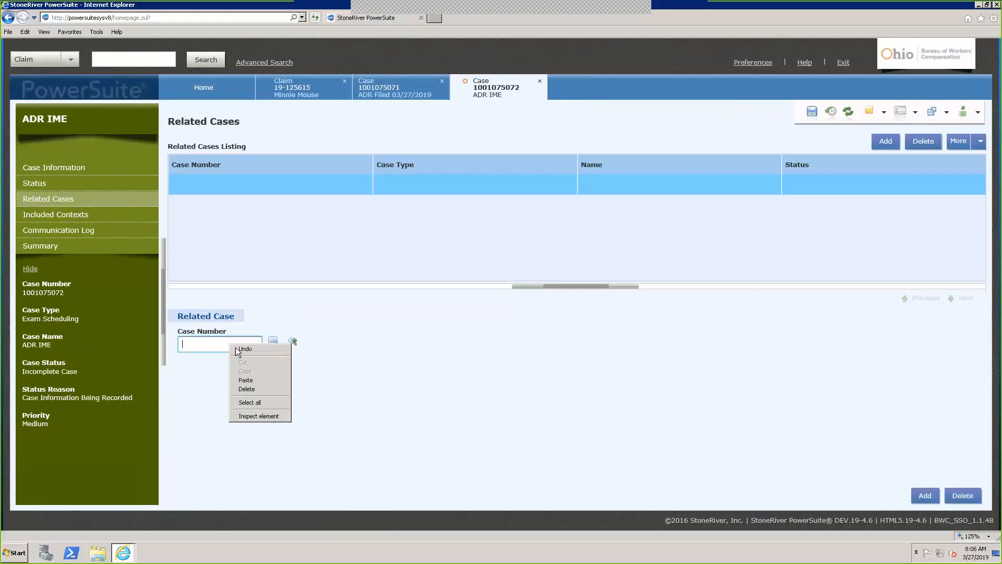
pyautogui.click(246, 384)
pyautogui.click(273, 341)
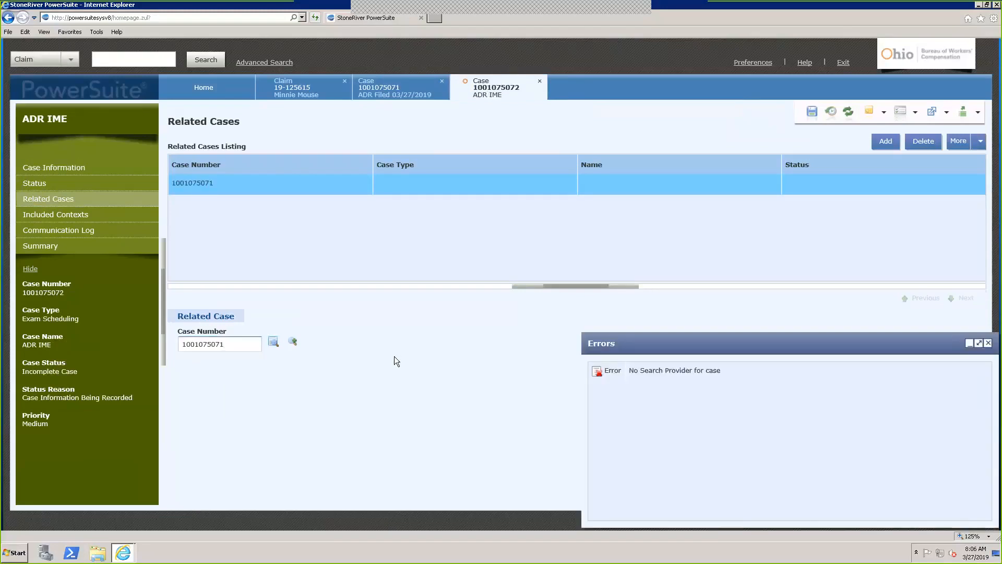
pyautogui.moveTo(681, 352); pyautogui.dragTo(694, 355)
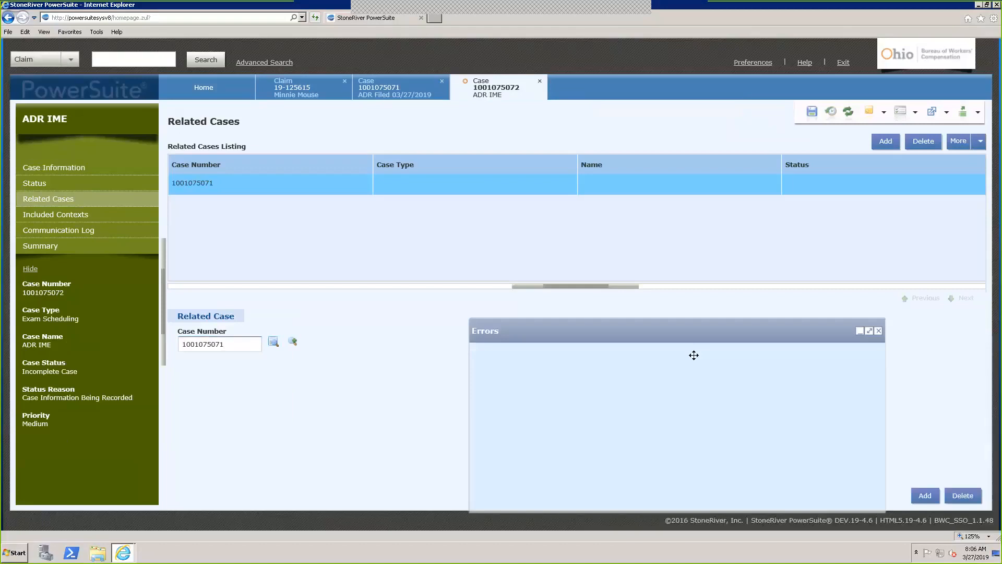
pyautogui.click(875, 328)
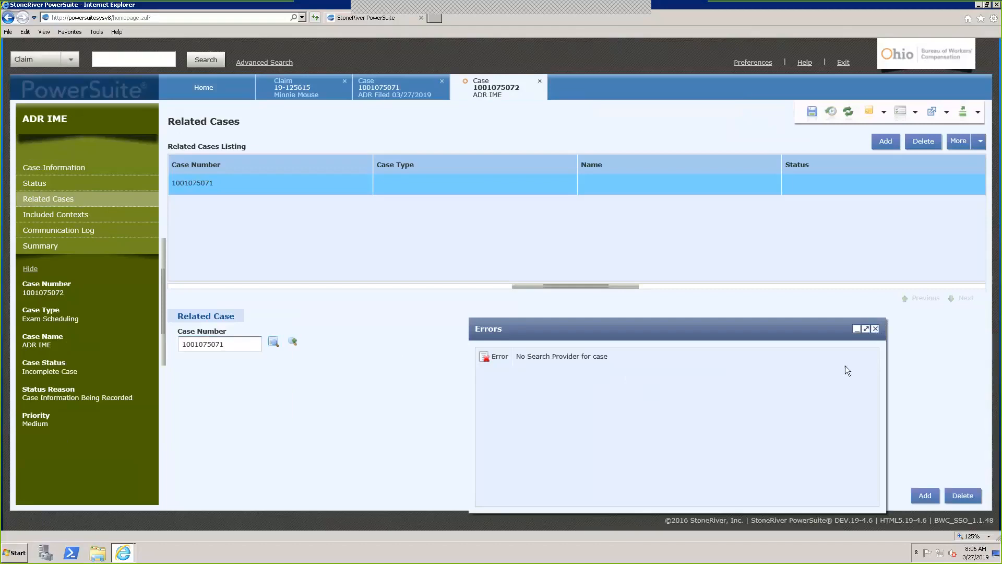
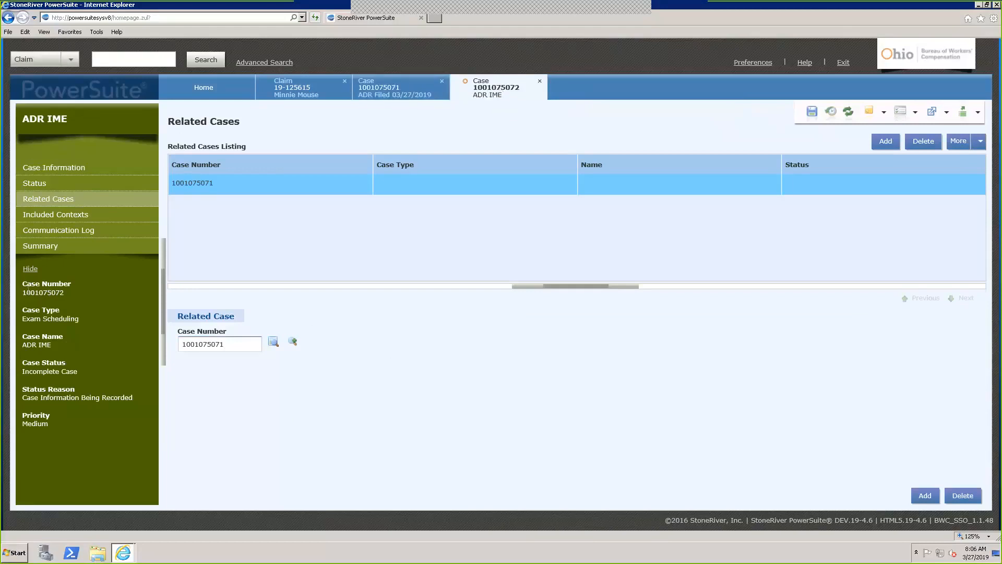
# Copy the ADR IME case number from the sidebar and switch to the ADR Filed 03/27/2019 case
pyautogui.moveTo(24, 293); pyautogui.dragTo(57, 293)
pyautogui.rightClick(46, 291)
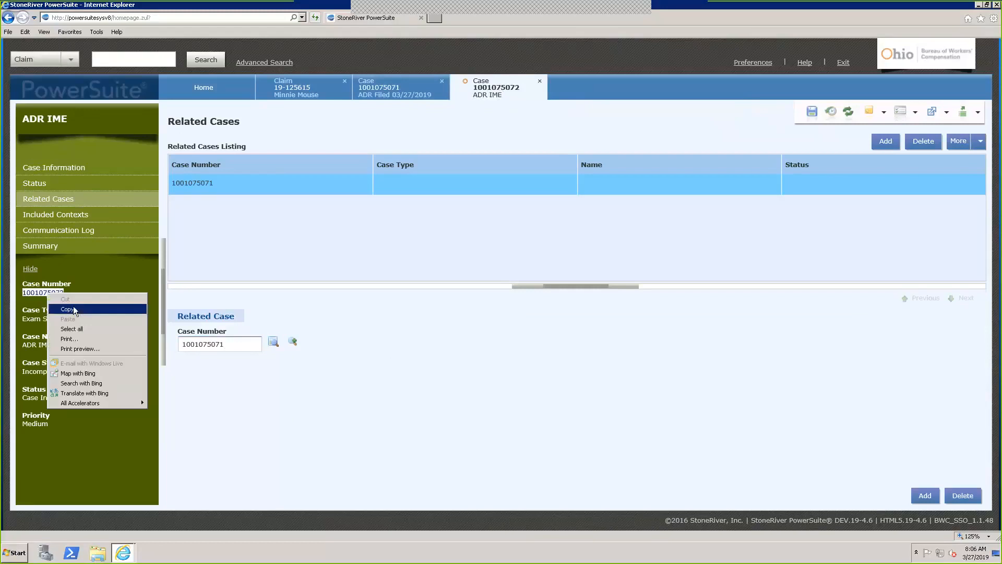
pyautogui.click(74, 306)
pyautogui.click(400, 92)
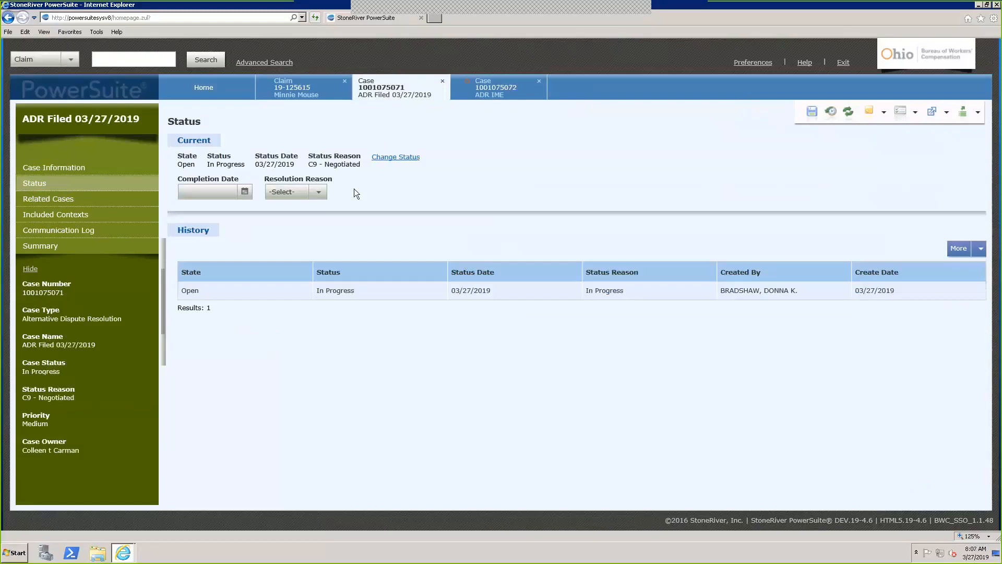
# Paste the ADR IME case number as a new related case and dismiss the search error
pyautogui.click(46, 199)
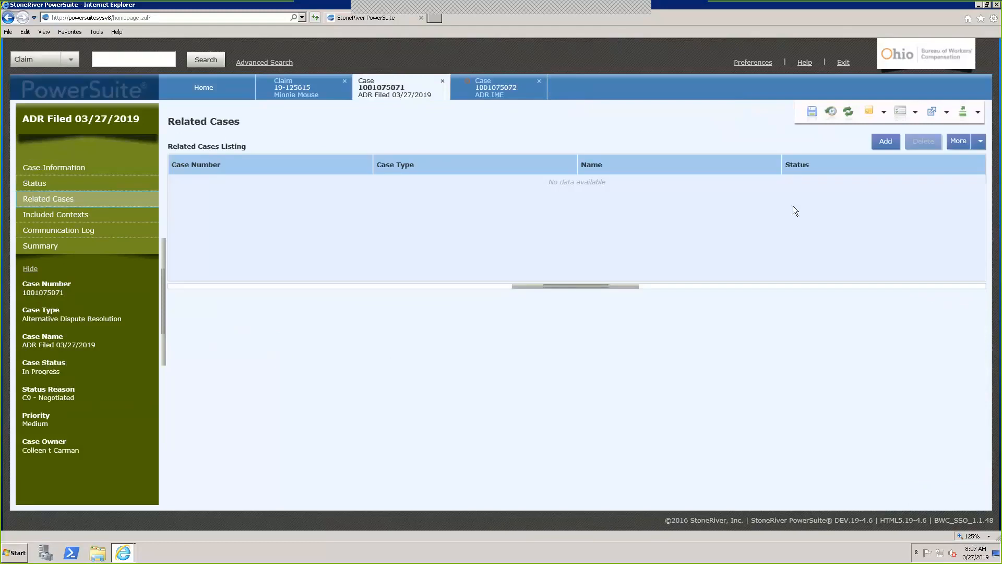
pyautogui.click(888, 141)
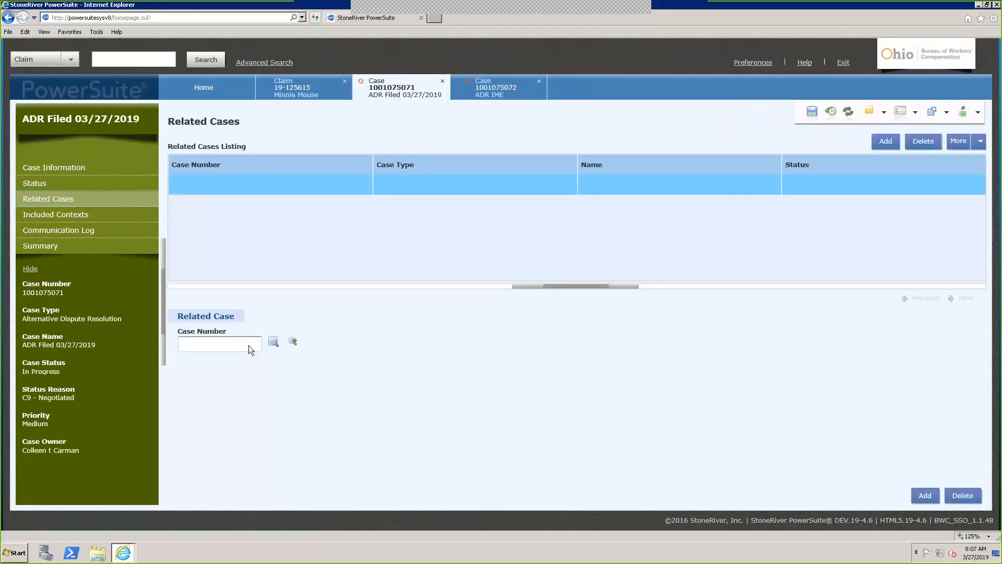
pyautogui.click(233, 341)
pyautogui.hotkey('ctrl', 'v')
pyautogui.click(274, 342)
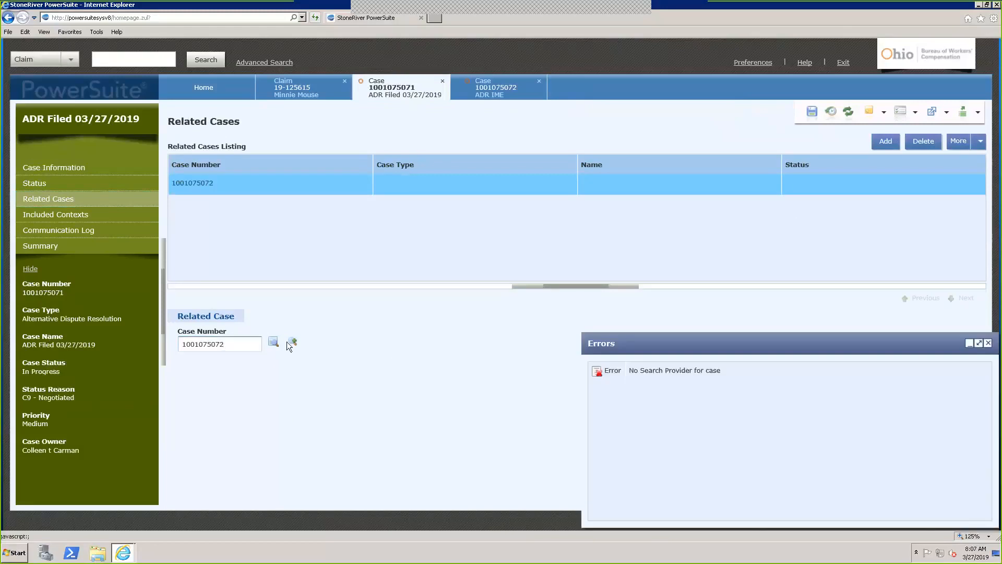
pyautogui.click(988, 344)
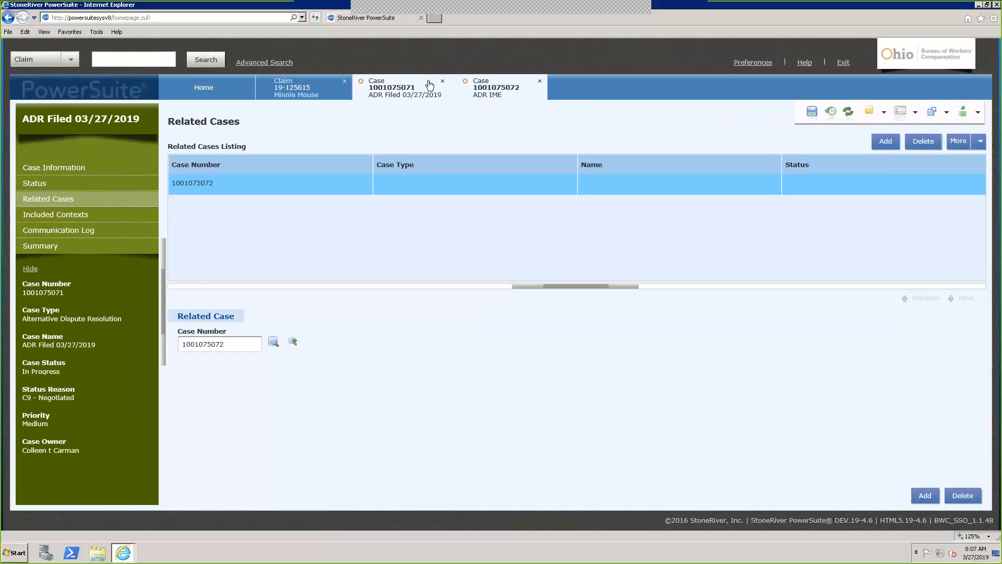
# From the claim's View Cases list, open the ADR Filed 03/15/2019 case
pyautogui.click(326, 88)
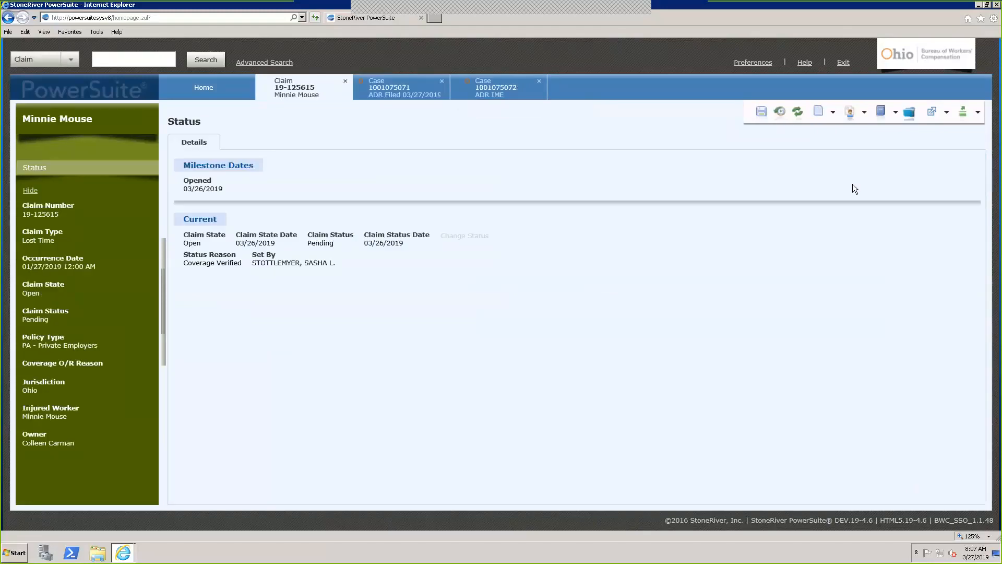
pyautogui.click(909, 111)
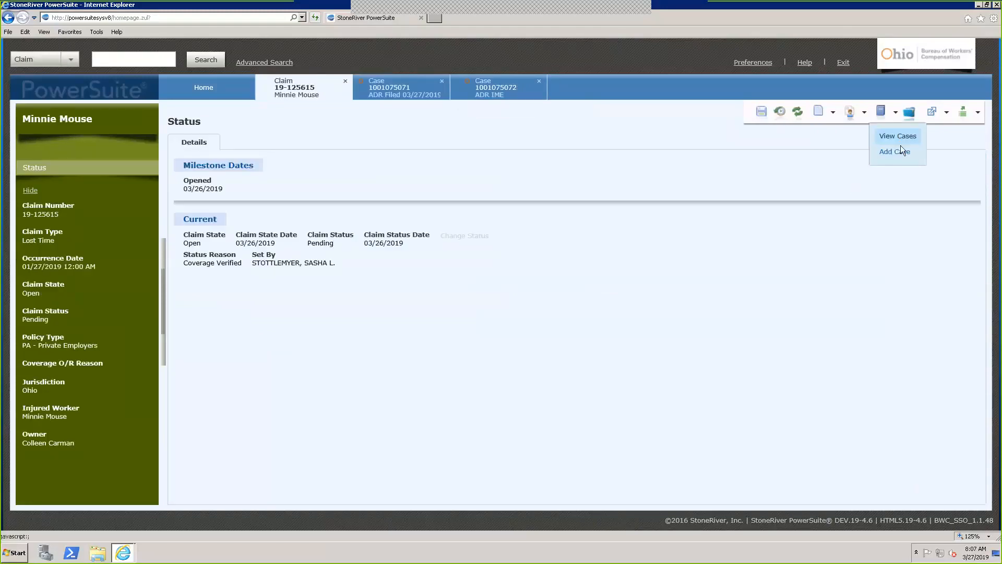
pyautogui.click(901, 141)
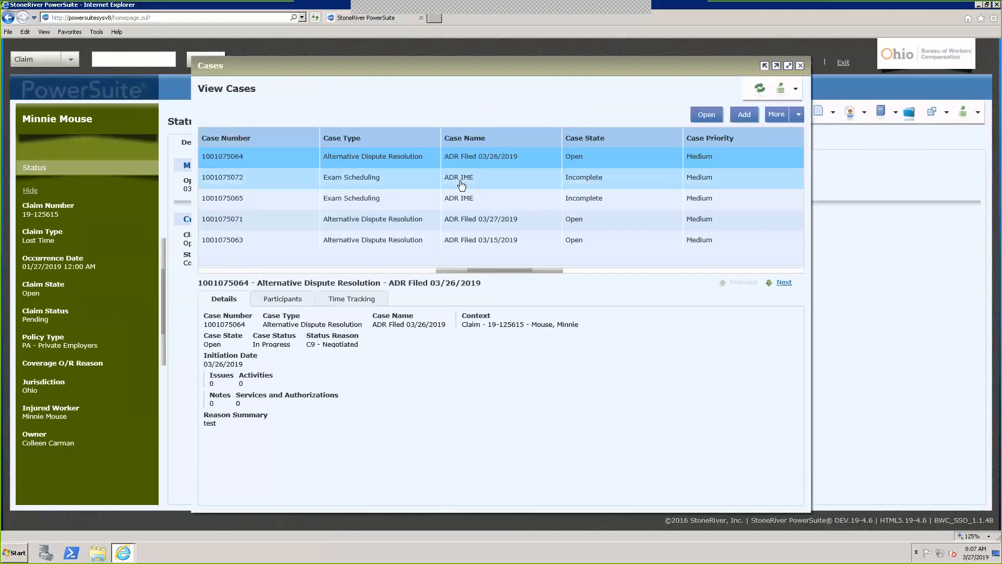
pyautogui.click(375, 240)
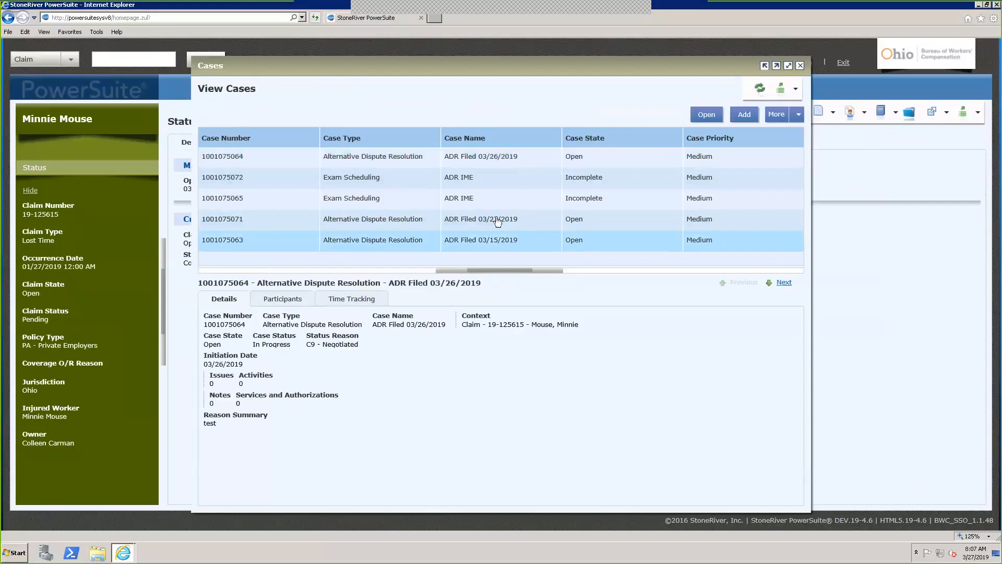
pyautogui.click(694, 120)
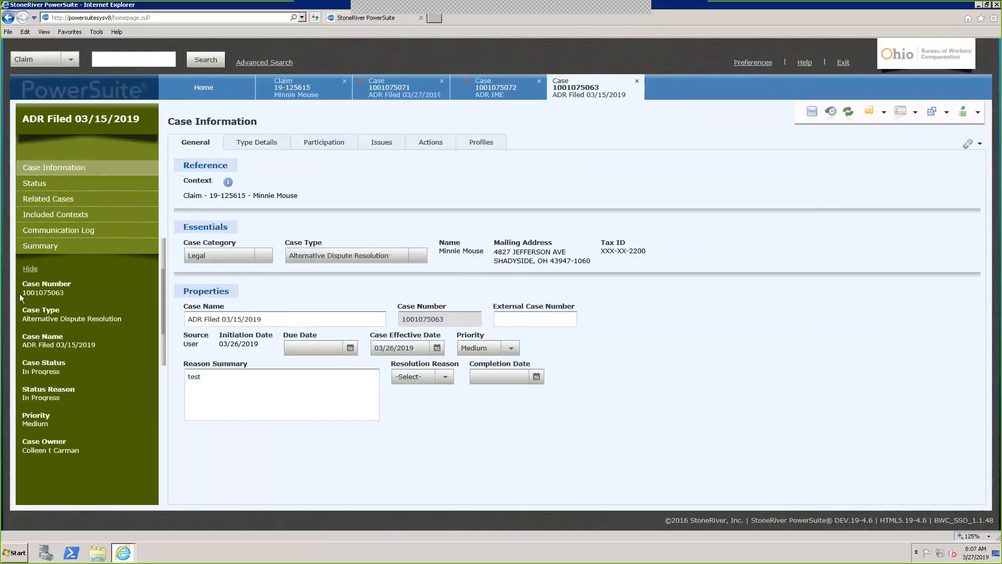
pyautogui.moveTo(19, 295); pyautogui.dragTo(73, 296)
pyautogui.click(286, 294)
# Delete the related-case row on both the ADR Filed 03/27/2019 and ADR IME cases
pyautogui.click(377, 92)
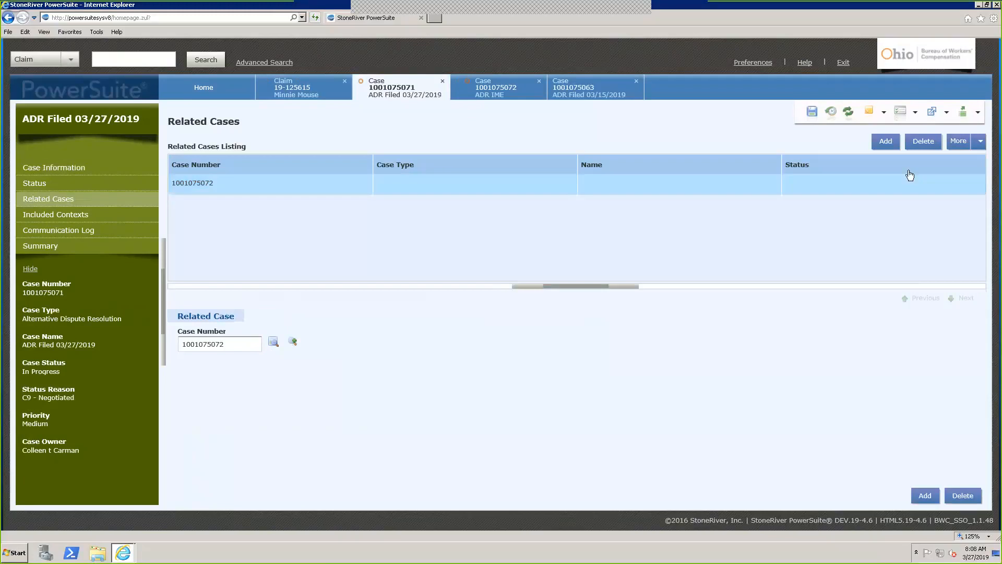
pyautogui.click(924, 142)
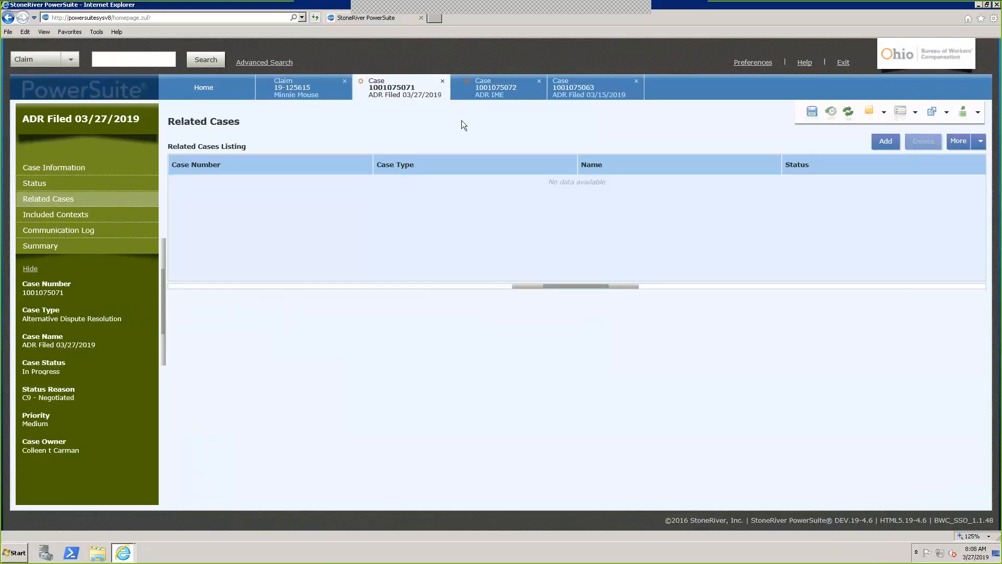
pyautogui.click(491, 89)
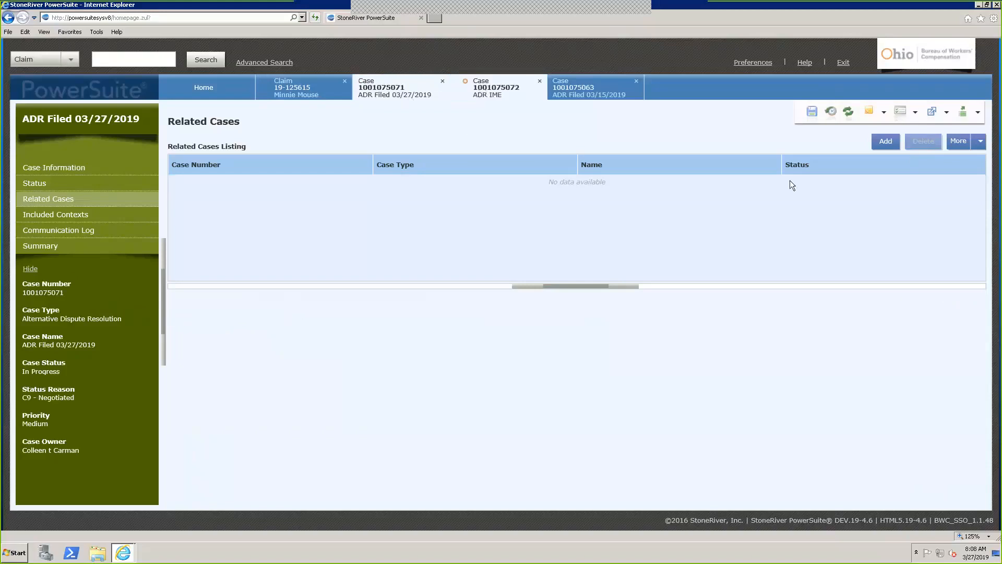
pyautogui.click(922, 142)
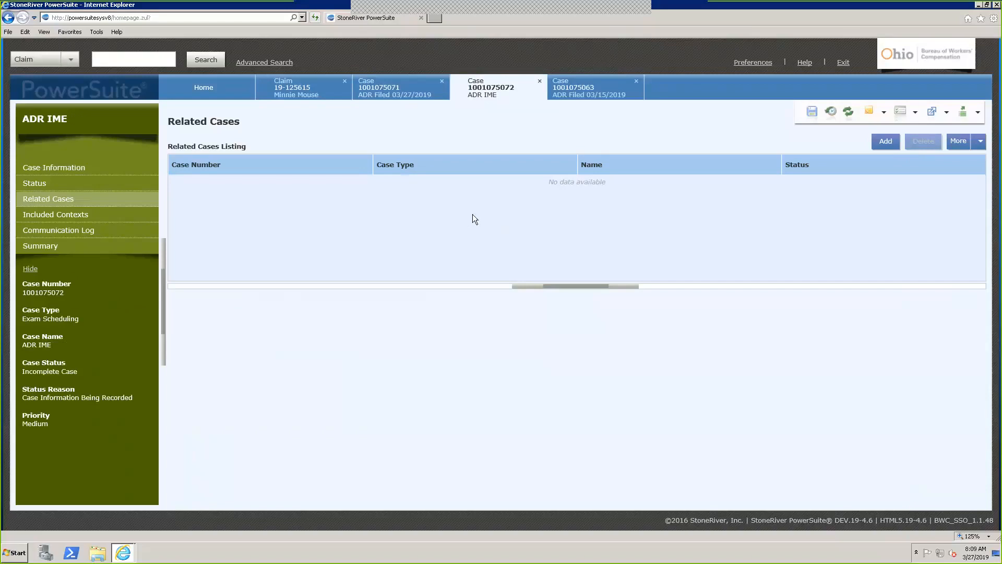
# Return to the claim, close the Cases popup, and show the document dropdown options
pyautogui.click(310, 93)
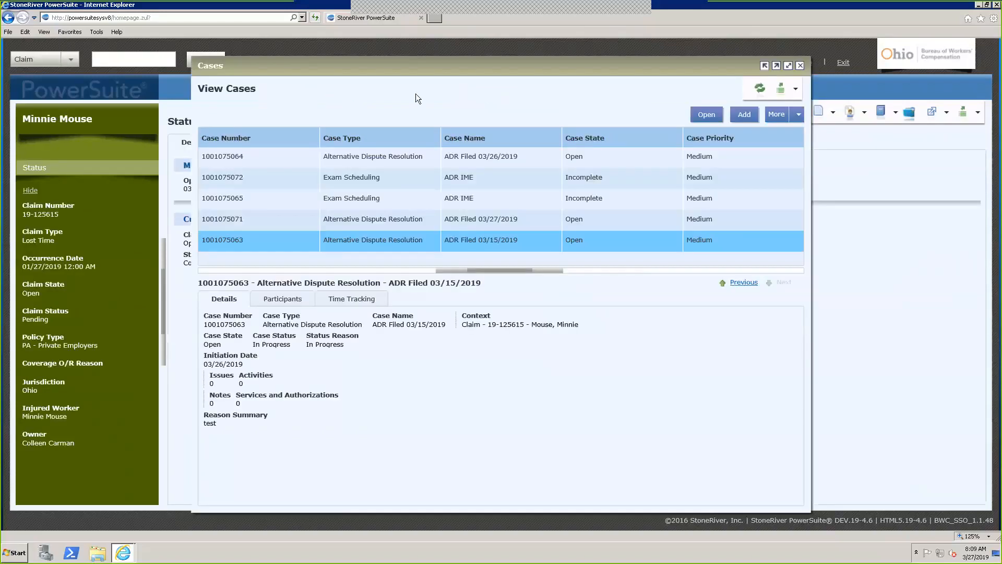
pyautogui.click(800, 66)
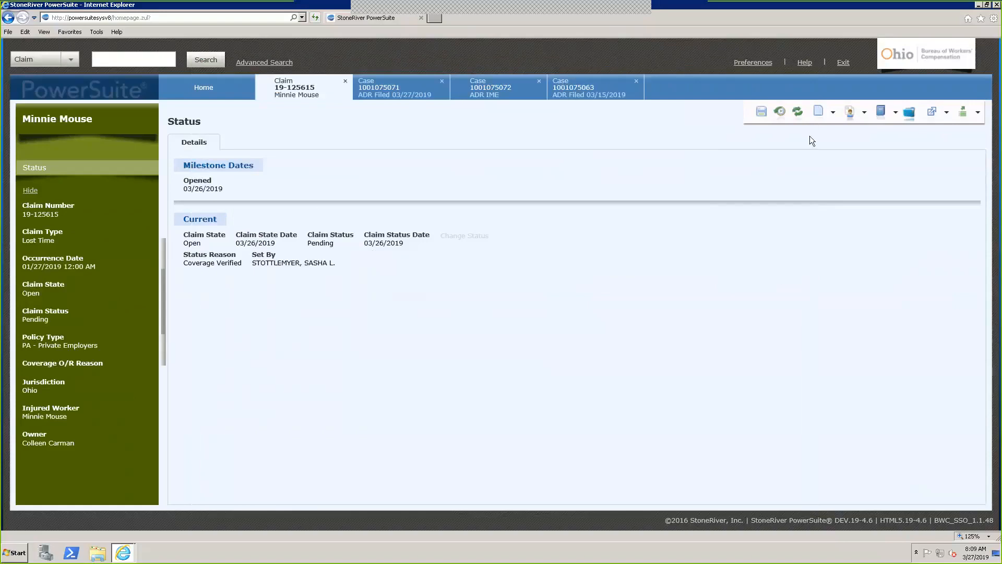
pyautogui.click(834, 113)
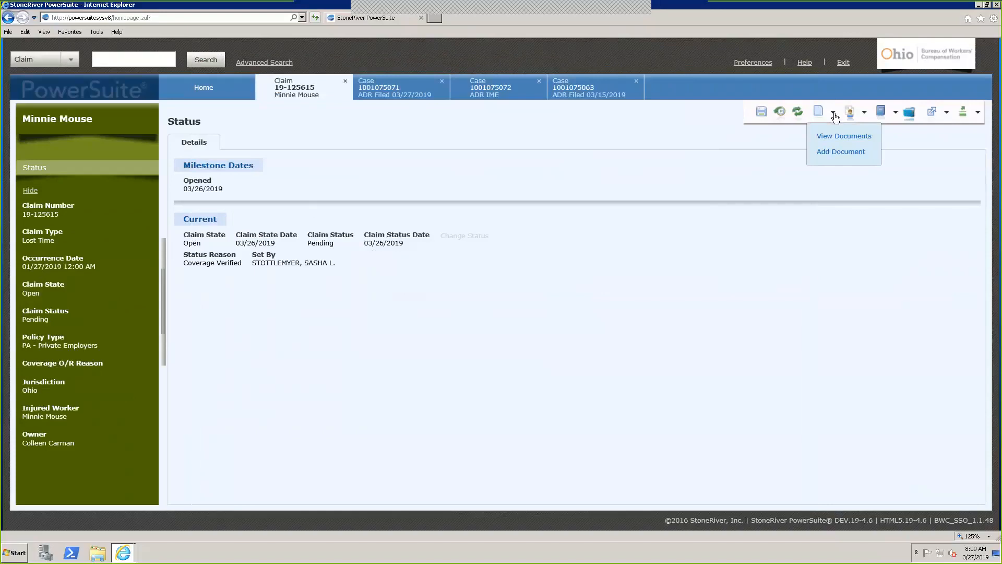
# Start adding a document and reposition, minimize, maximize and restore the documents window
pyautogui.click(838, 152)
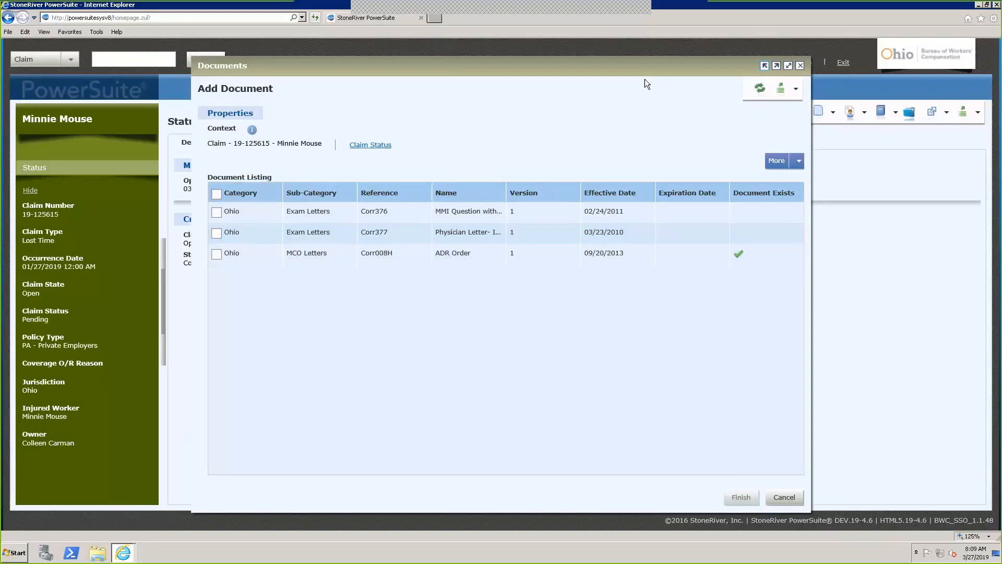
pyautogui.moveTo(644, 71); pyautogui.dragTo(643, 85)
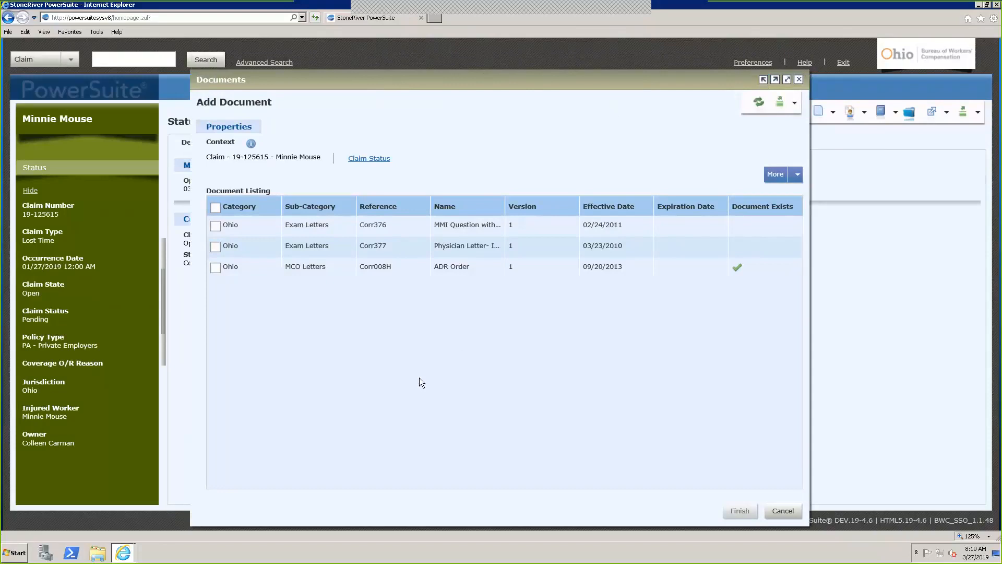
pyautogui.click(775, 81)
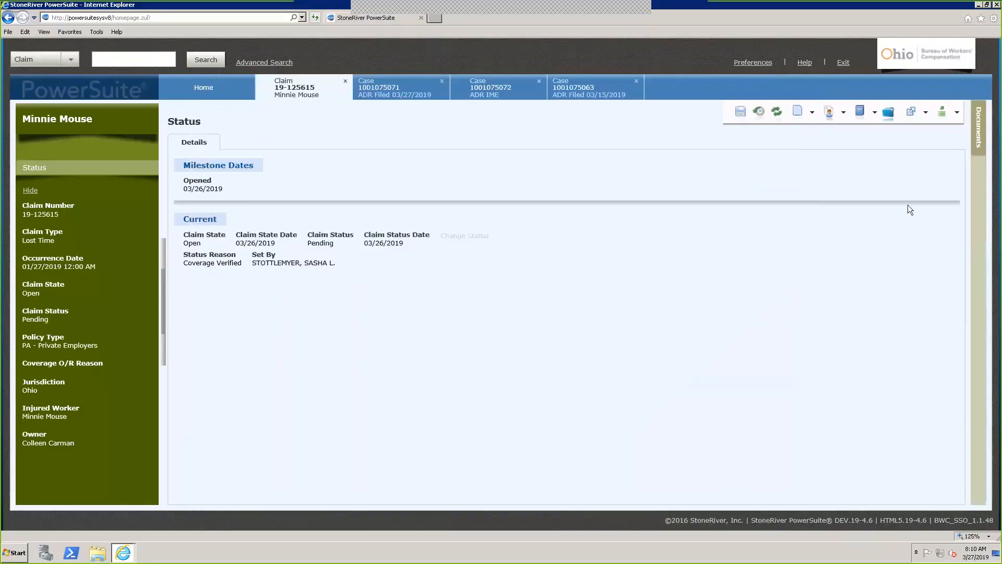
pyautogui.click(979, 142)
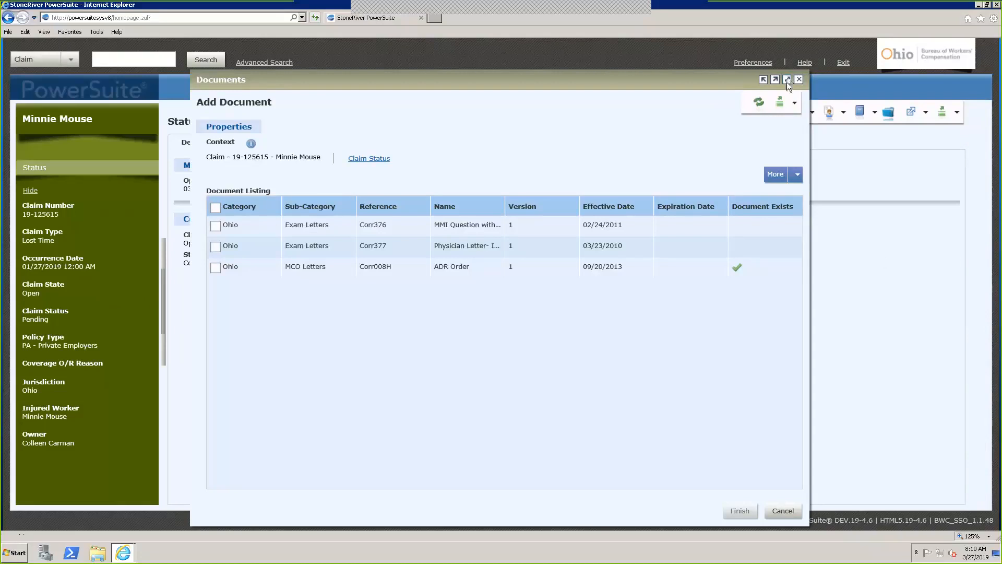
pyautogui.click(788, 81)
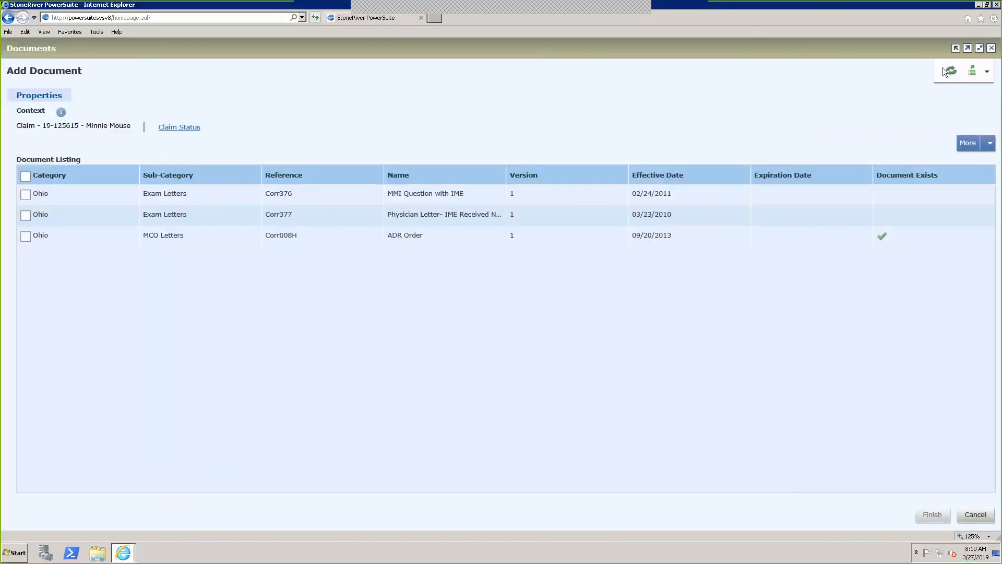
pyautogui.click(980, 50)
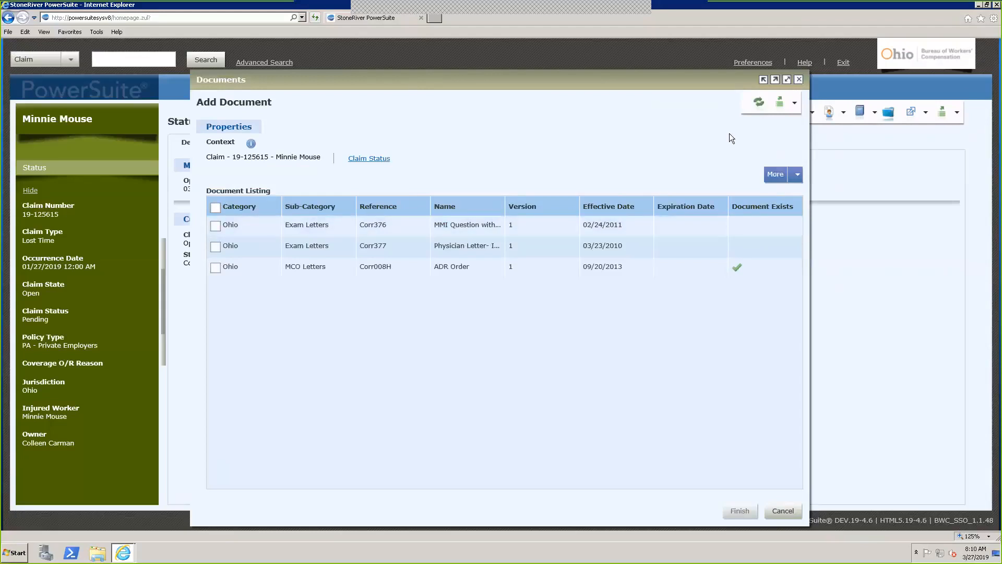
# Check ADR Order (Corr008H) in the Document Listing and finish generating it
pyautogui.click(795, 103)
pyautogui.click(306, 268)
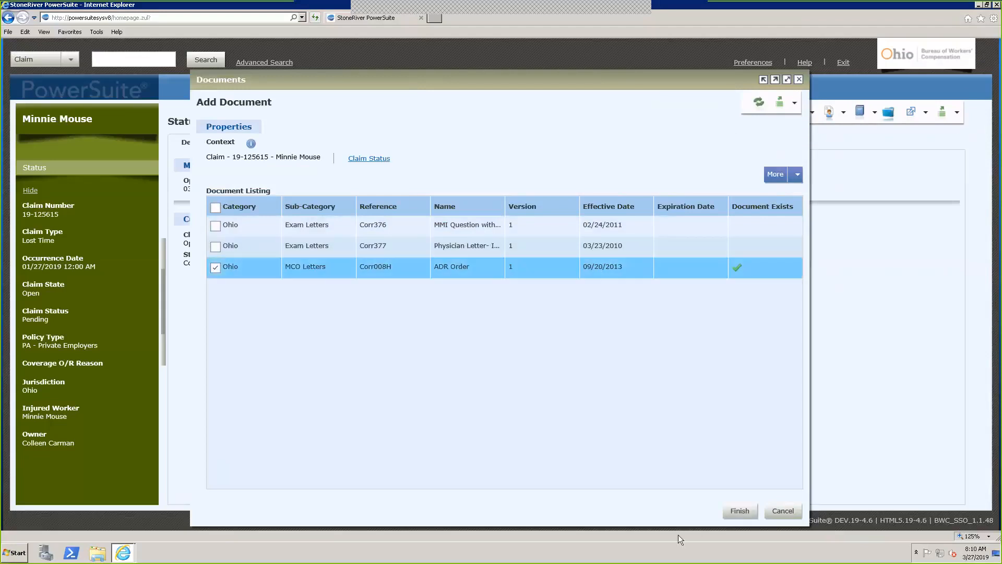
pyautogui.click(741, 511)
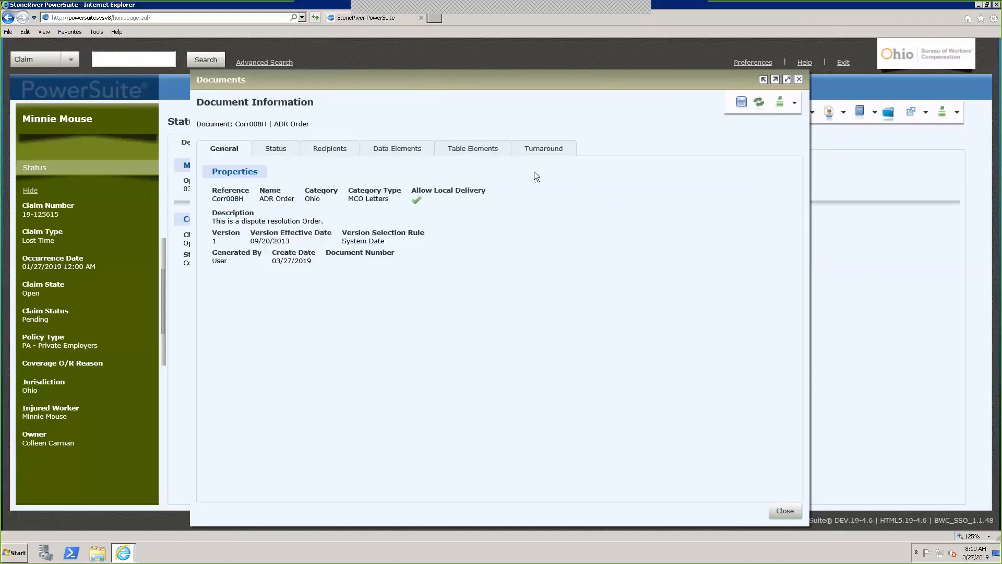
# Review the ADR Order's Status, Turnaround and General tabs, leaving the pending flag cleared
pyautogui.moveTo(534, 83); pyautogui.dragTo(532, 72)
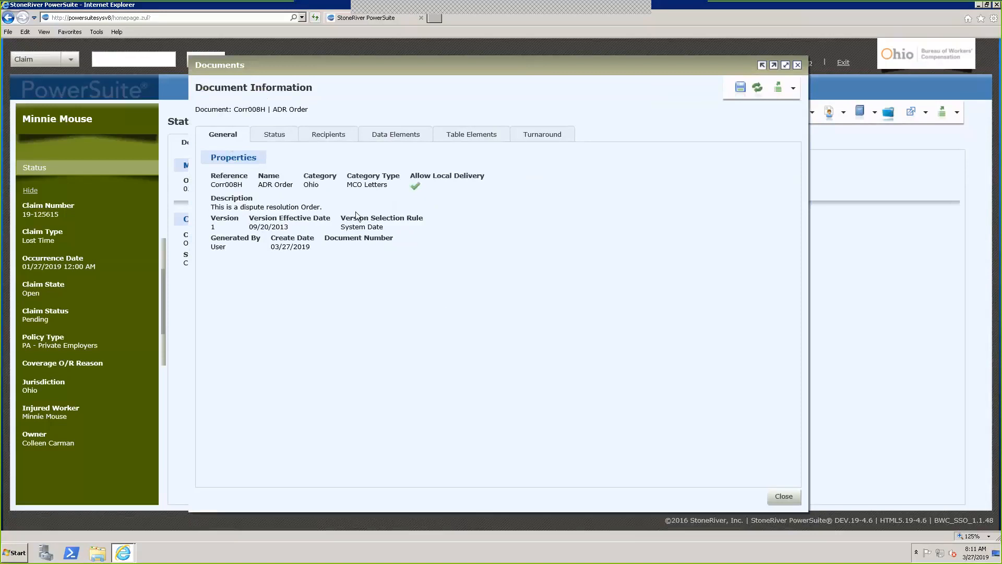
pyautogui.click(273, 135)
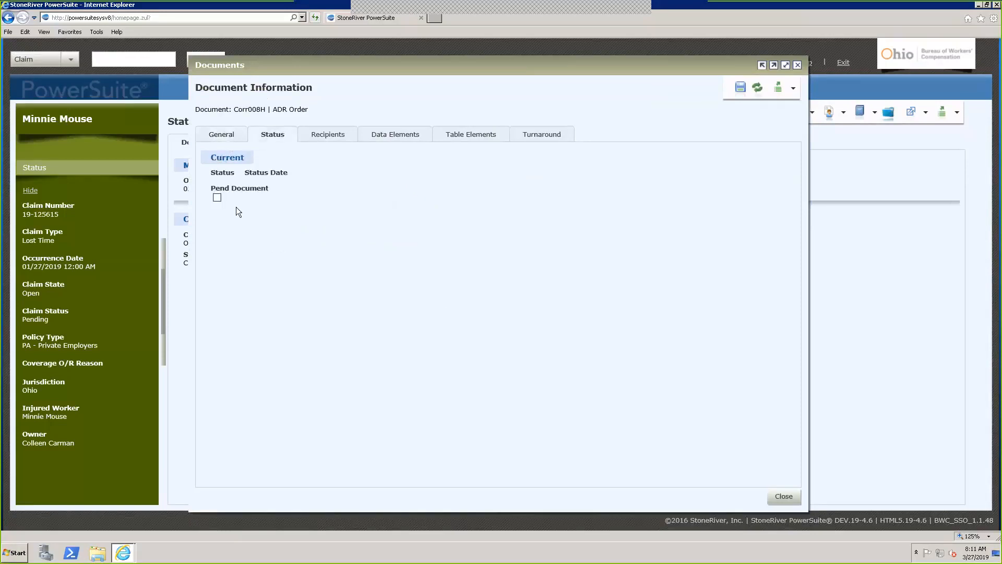
pyautogui.click(217, 198)
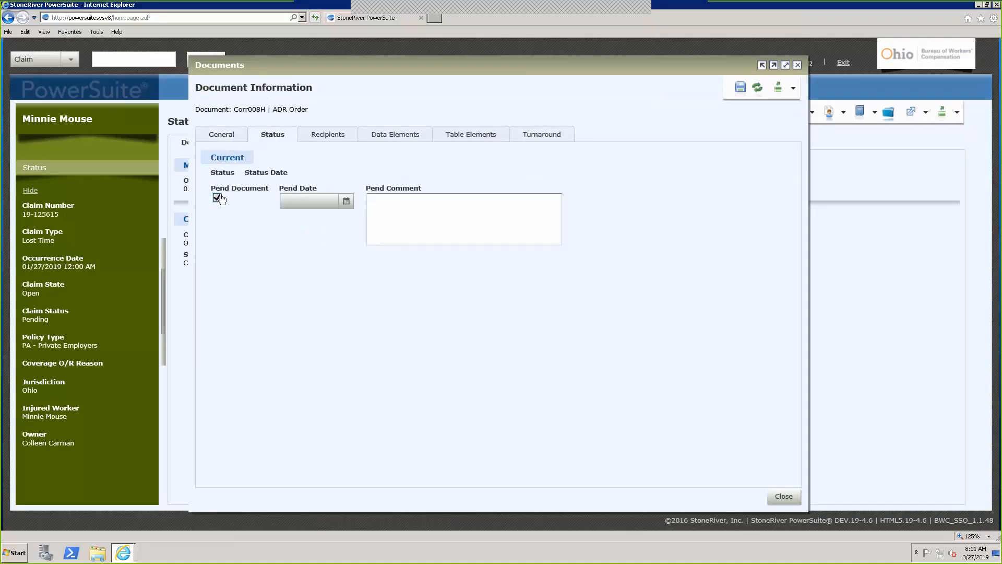
pyautogui.click(218, 198)
pyautogui.click(560, 142)
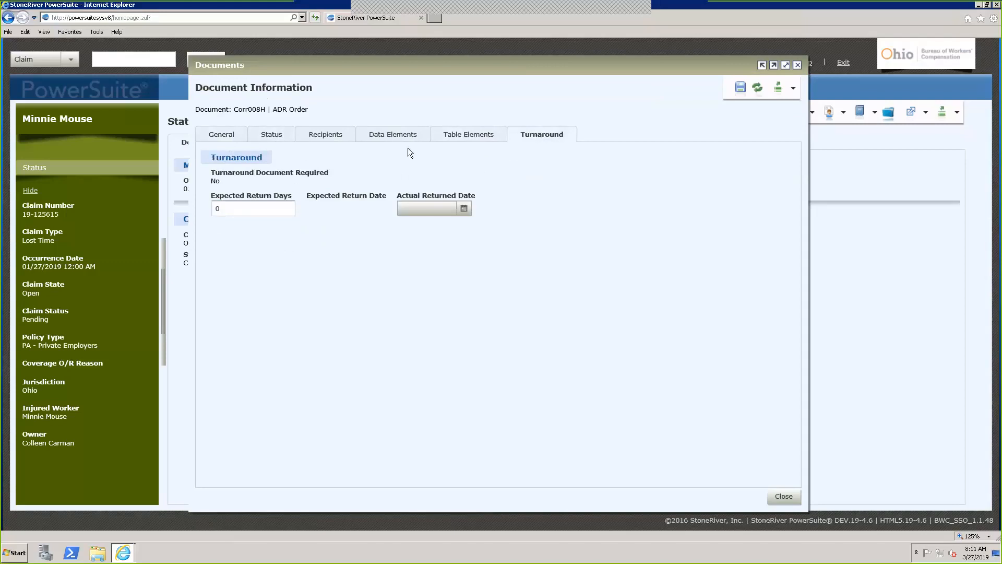
pyautogui.click(244, 134)
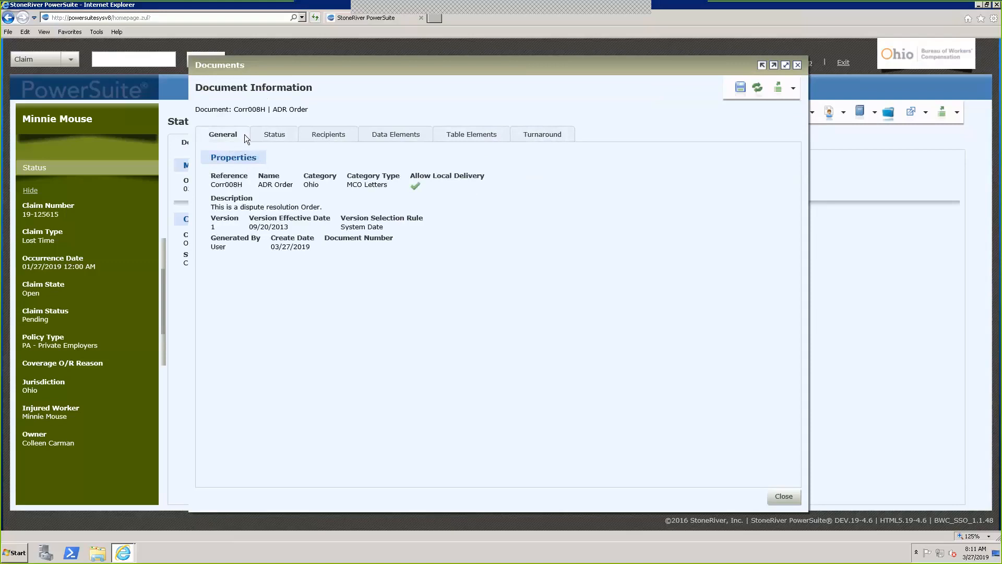
# Browse the COMP SERVICES and MEDICAL SERVICES rows on the Recipients tab
pyautogui.click(327, 134)
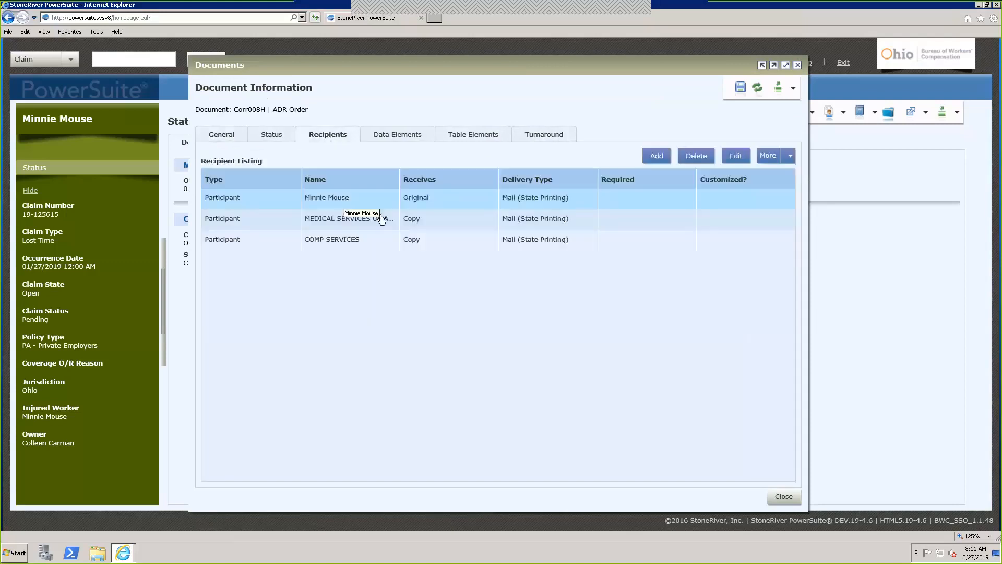
pyautogui.click(374, 244)
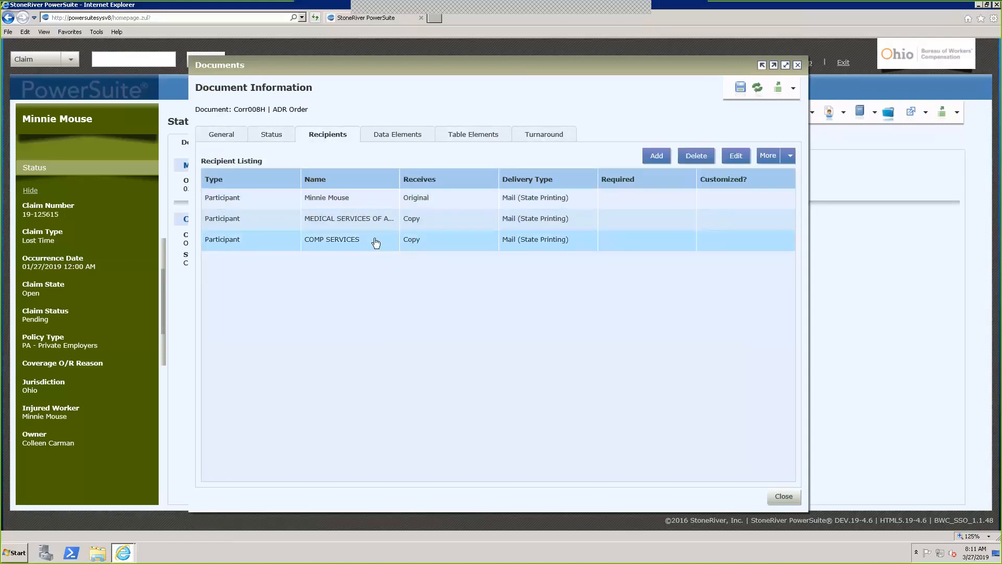
pyautogui.click(376, 221)
pyautogui.click(389, 237)
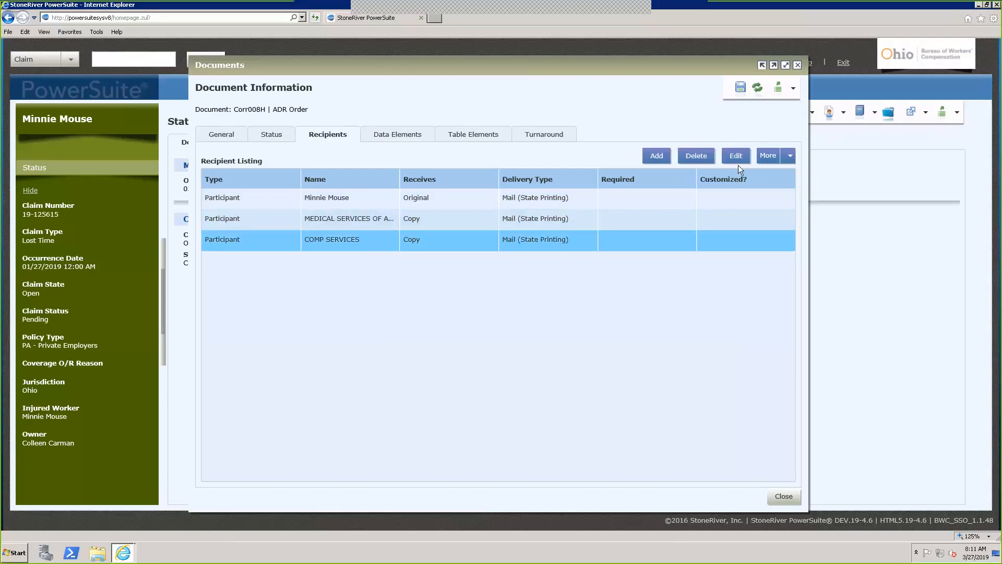
pyautogui.click(564, 218)
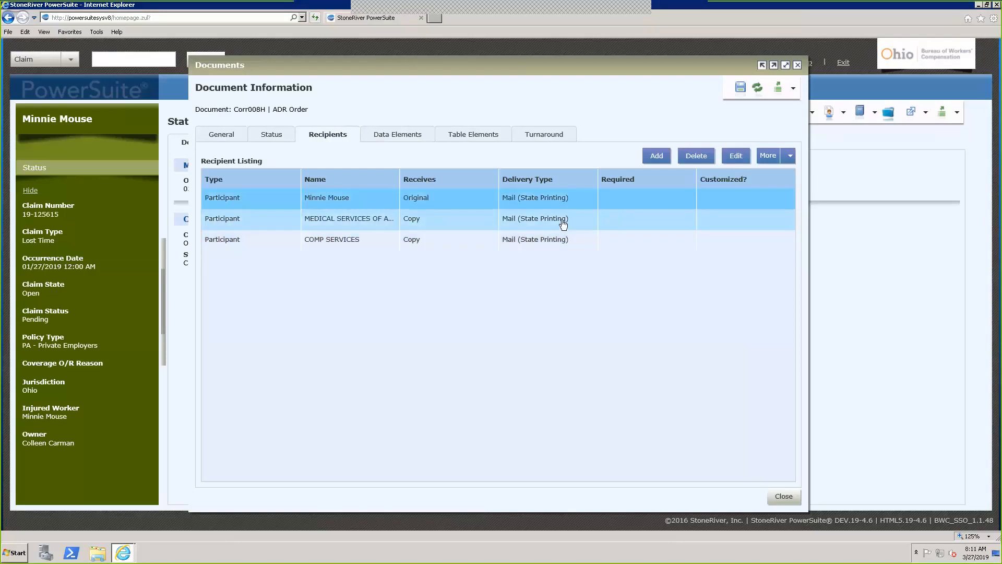
pyautogui.click(563, 242)
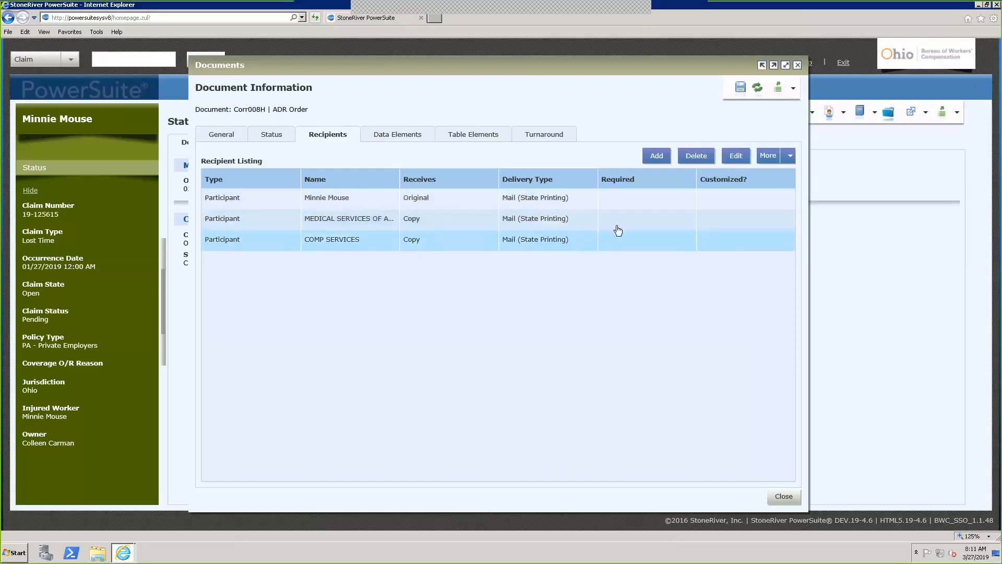
pyautogui.click(791, 155)
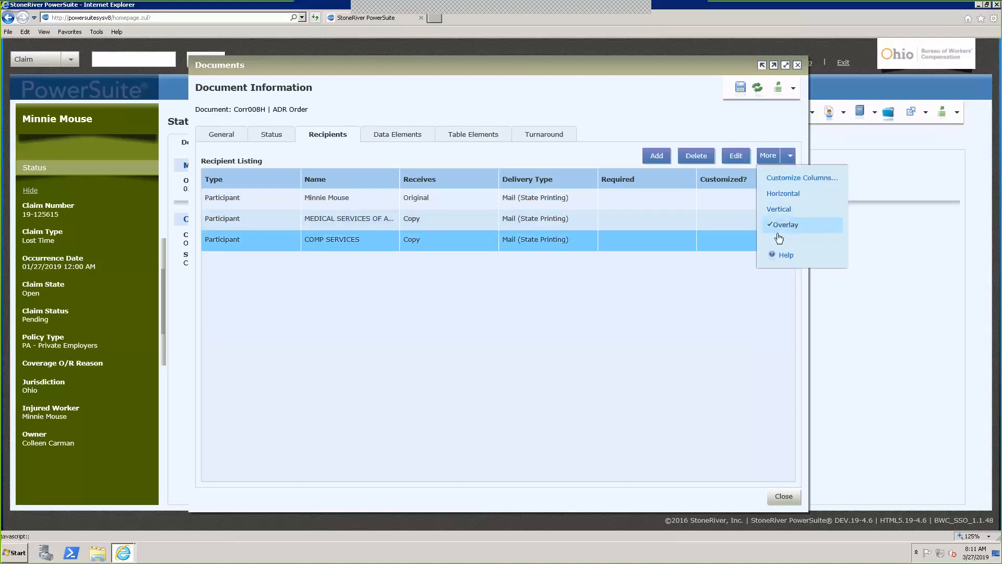
pyautogui.click(669, 287)
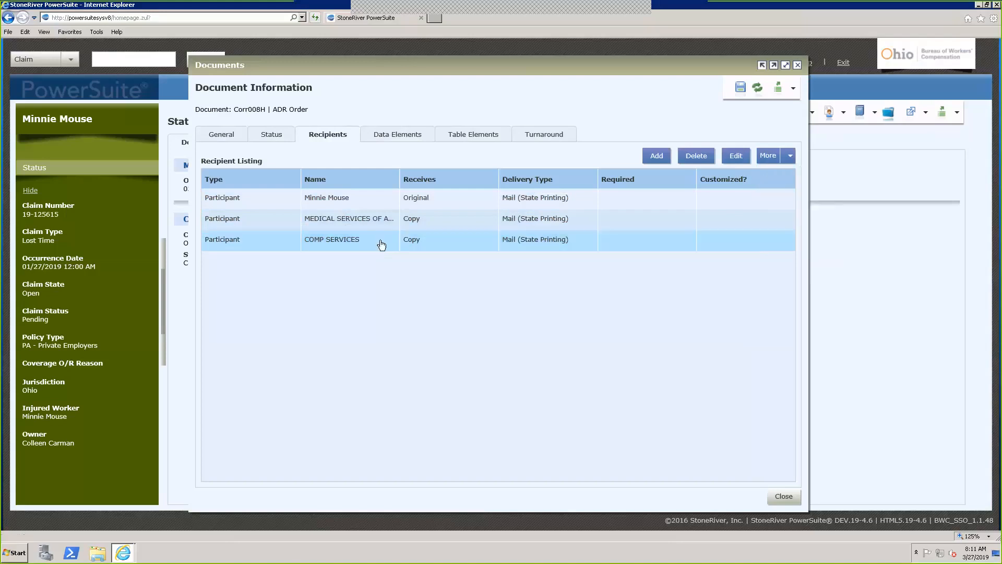
# Open the injured worker recipient's details, then close them back to the list
pyautogui.click(370, 202)
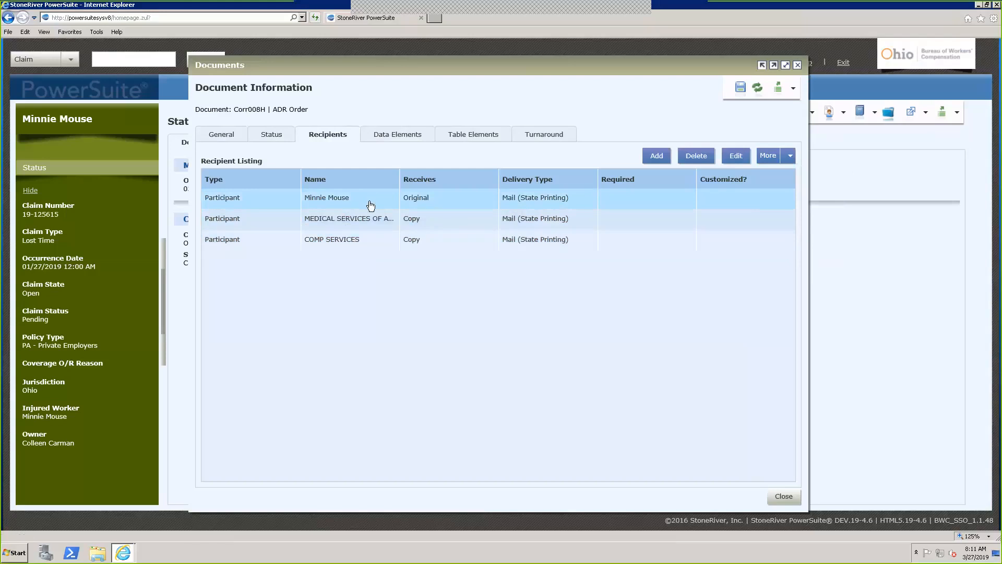
pyautogui.doubleClick(371, 205)
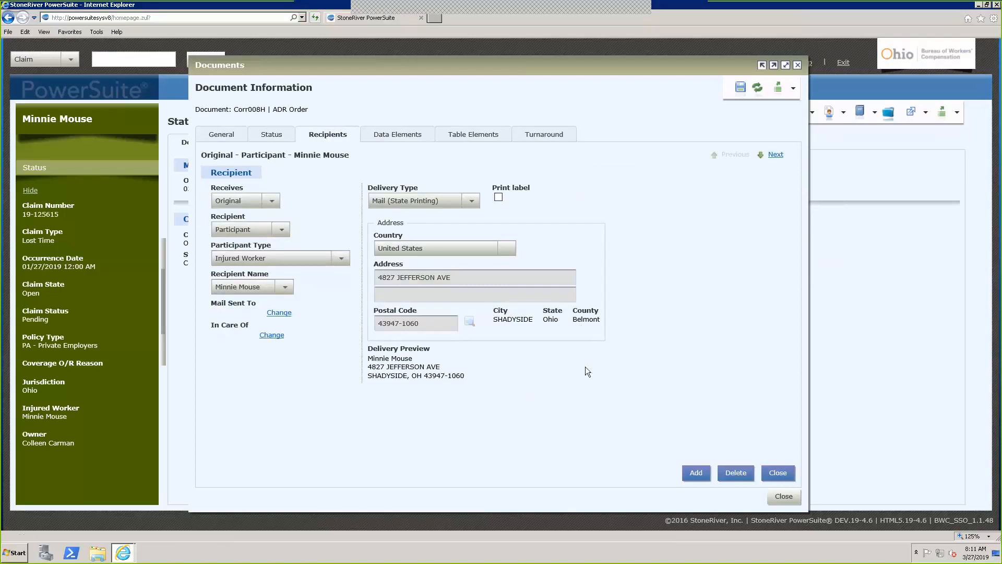
pyautogui.click(780, 474)
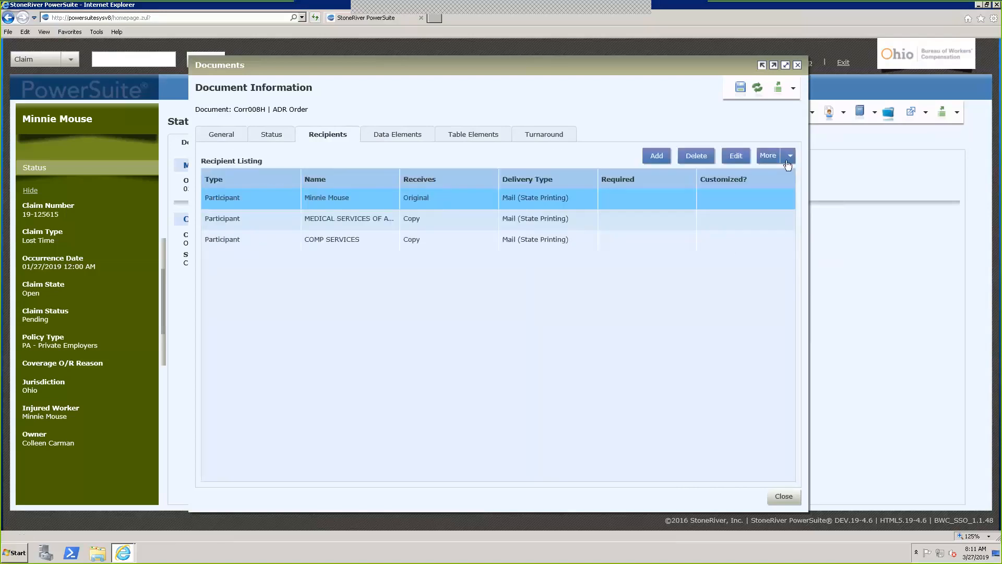
pyautogui.click(789, 156)
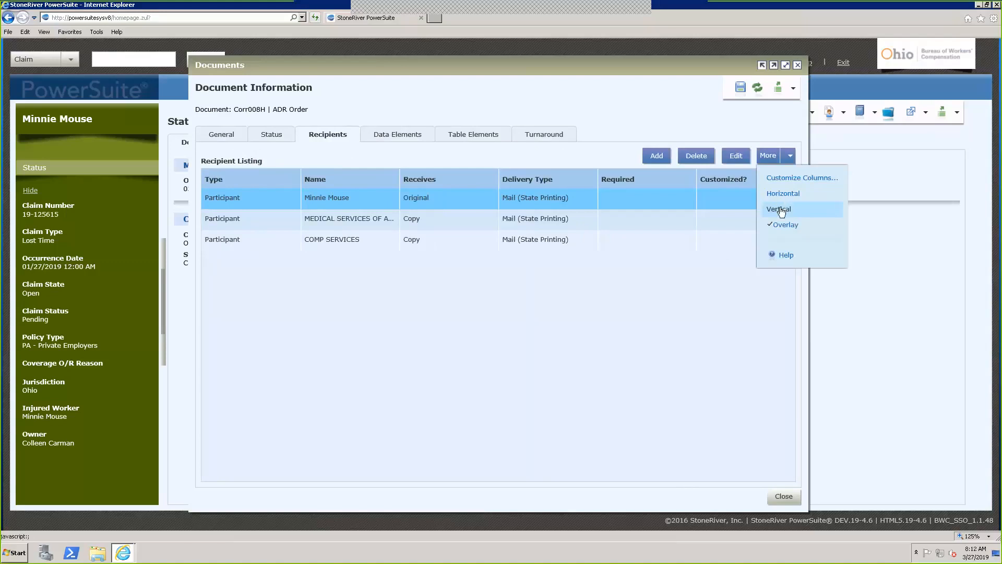
# Split the recipient grid vertically and show MEDICAL SERVICES OF AMERICA INC's details below
pyautogui.click(612, 430)
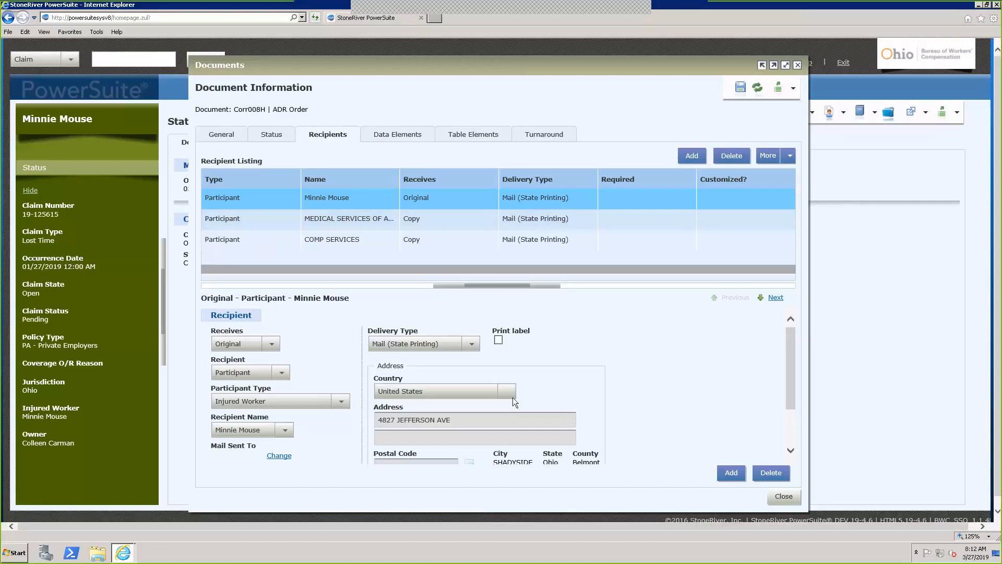
pyautogui.click(375, 227)
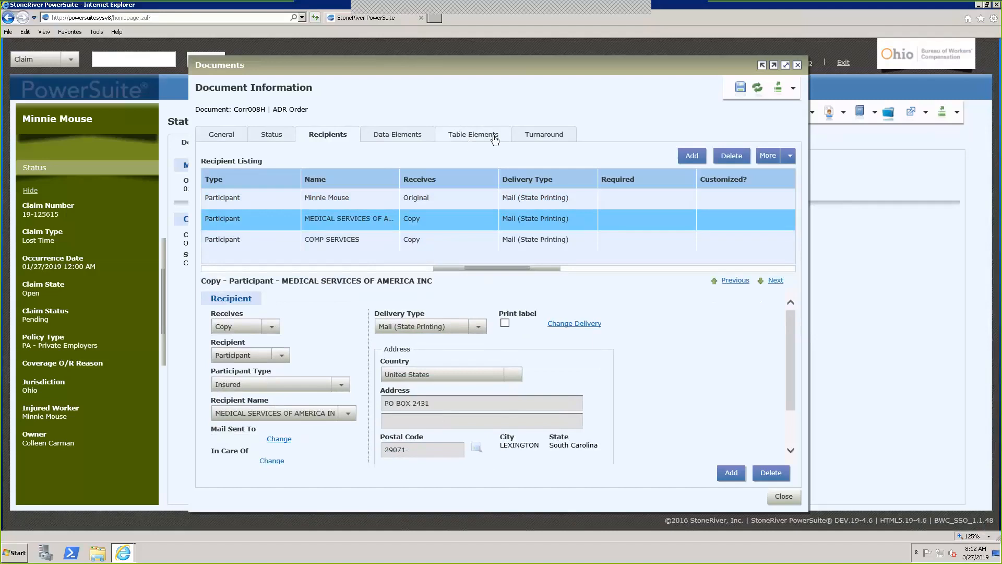
pyautogui.click(399, 136)
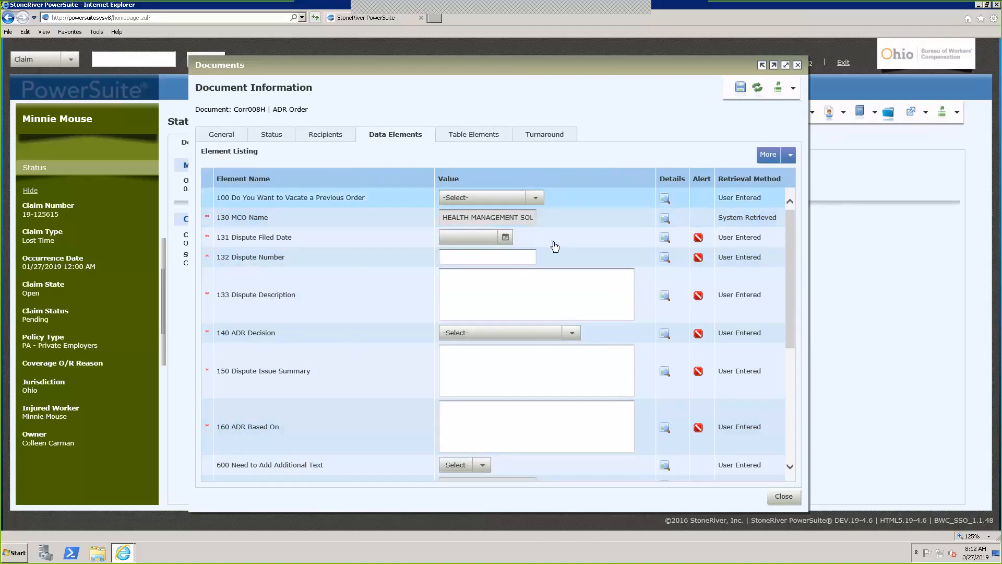
# Scroll the Element Listing and inspect the 133 Dispute Description element's details
pyautogui.moveTo(794, 240); pyautogui.dragTo(776, 199)
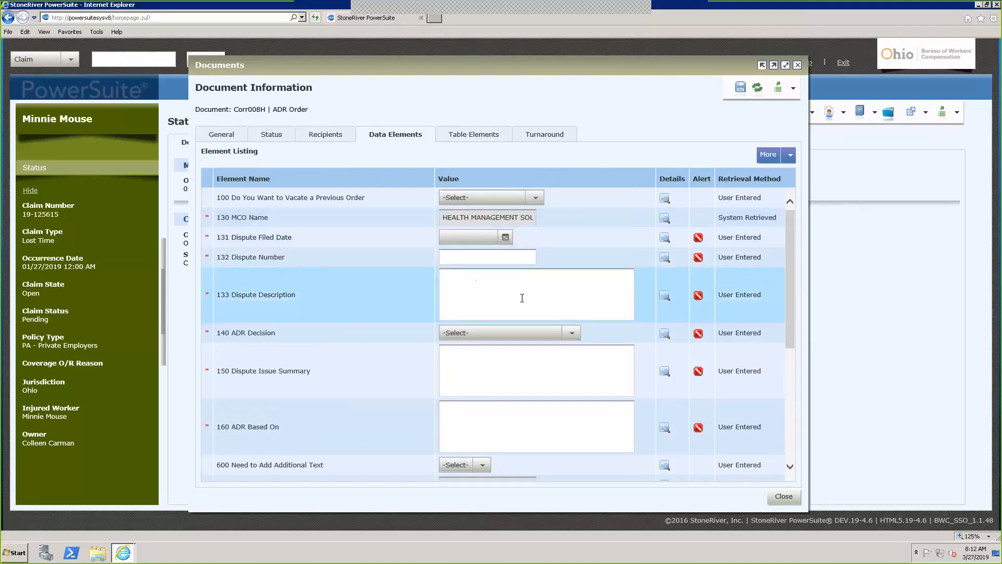
pyautogui.click(665, 295)
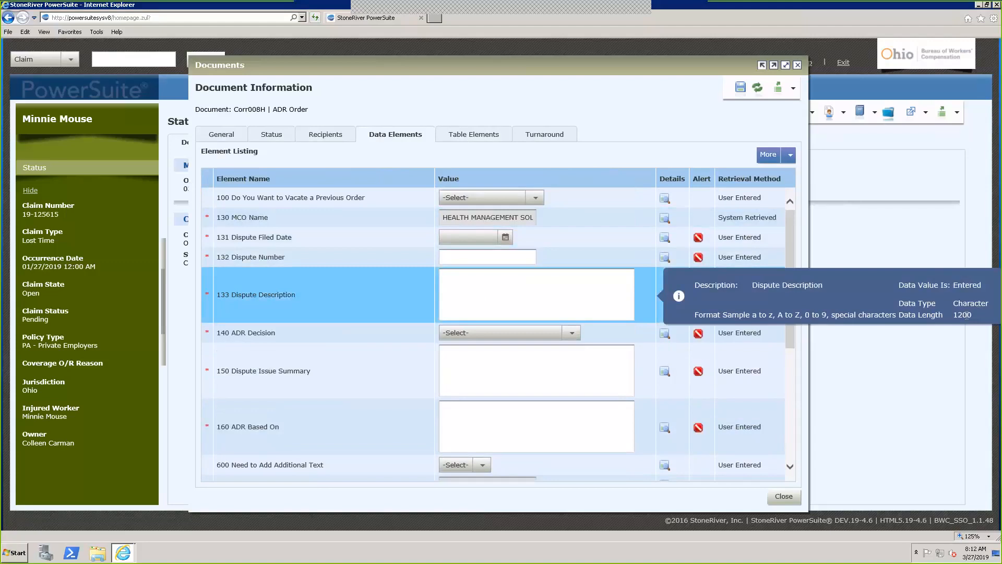
pyautogui.click(607, 236)
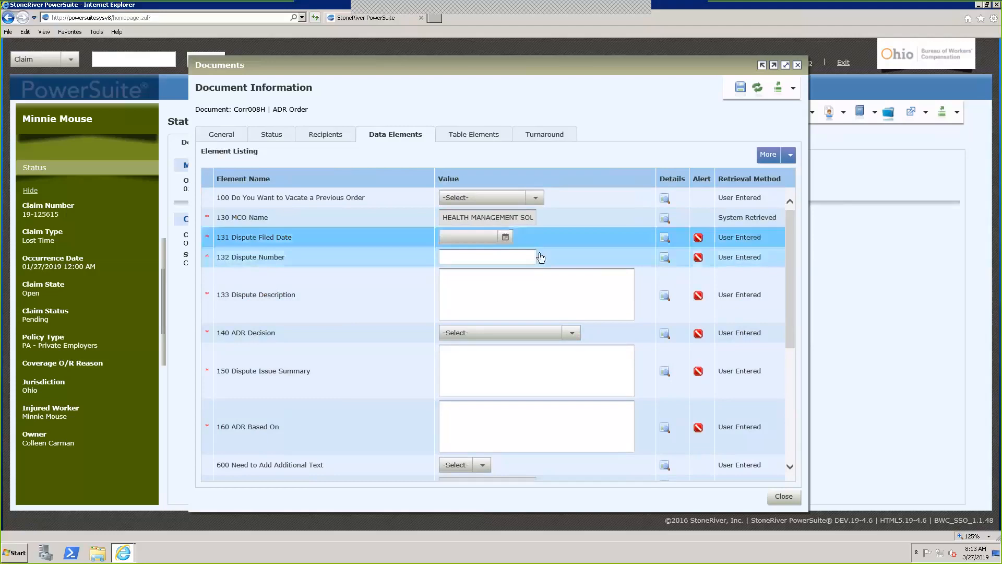
# Set Dispute Filed Date to 03/06/2019, enter the dispute number, and describe it as 'test'
pyautogui.click(493, 237)
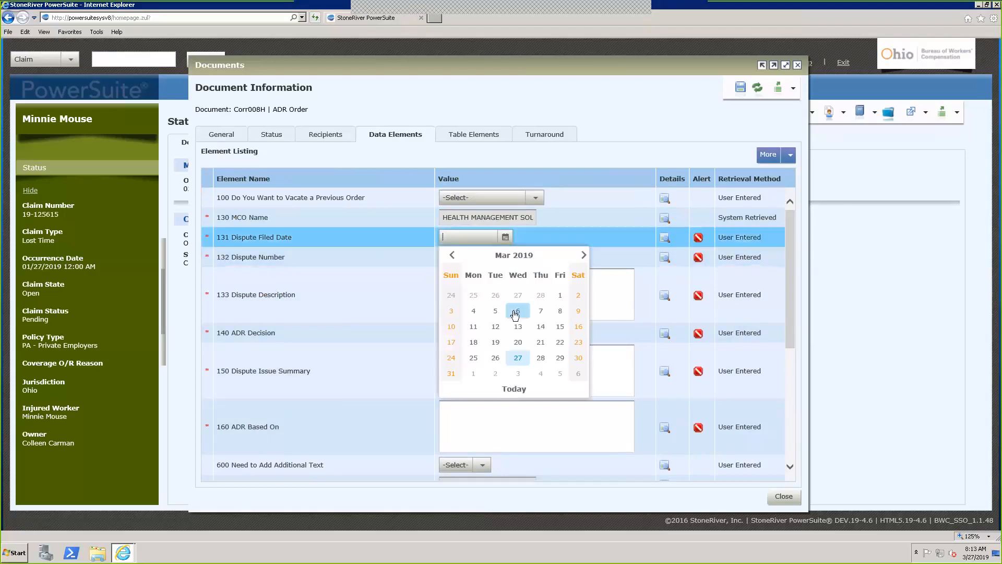
pyautogui.click(516, 312)
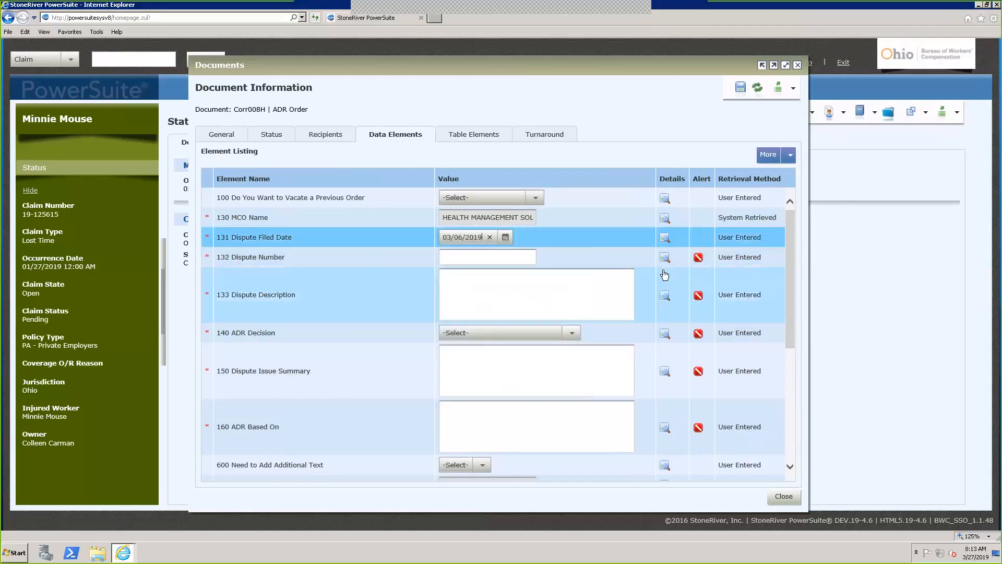
pyautogui.click(502, 257)
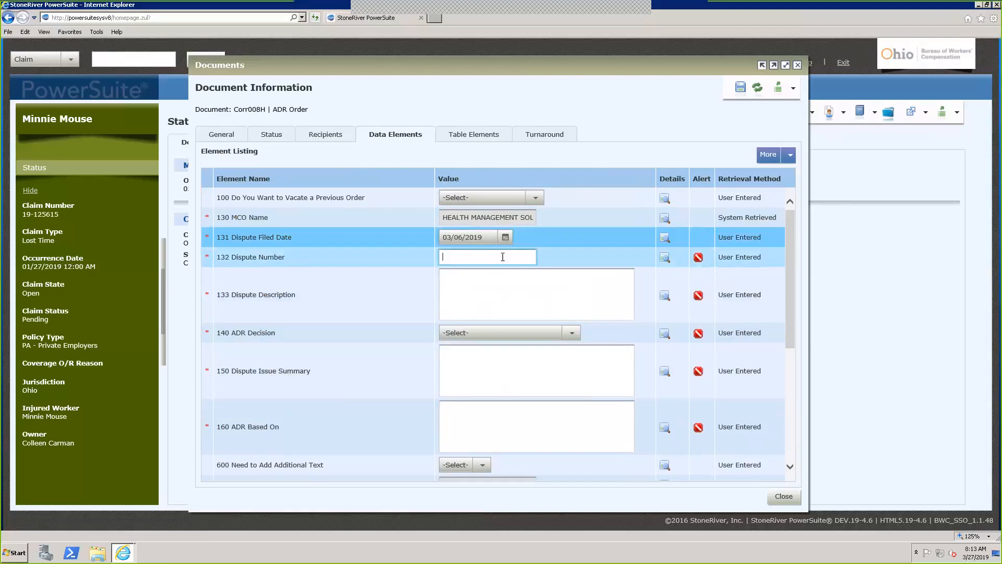
pyautogui.click(506, 294)
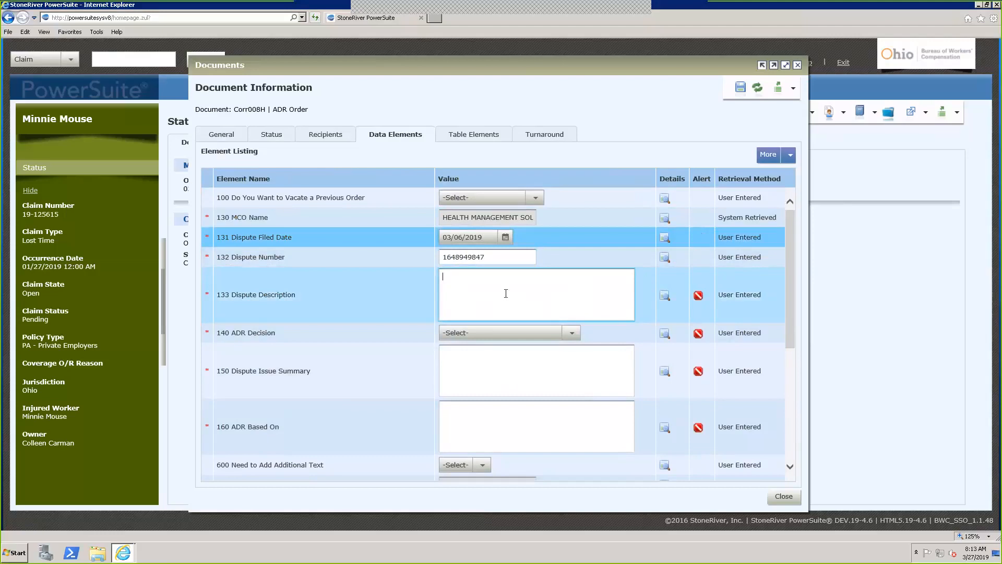
pyautogui.write('trest')
pyautogui.click(501, 365)
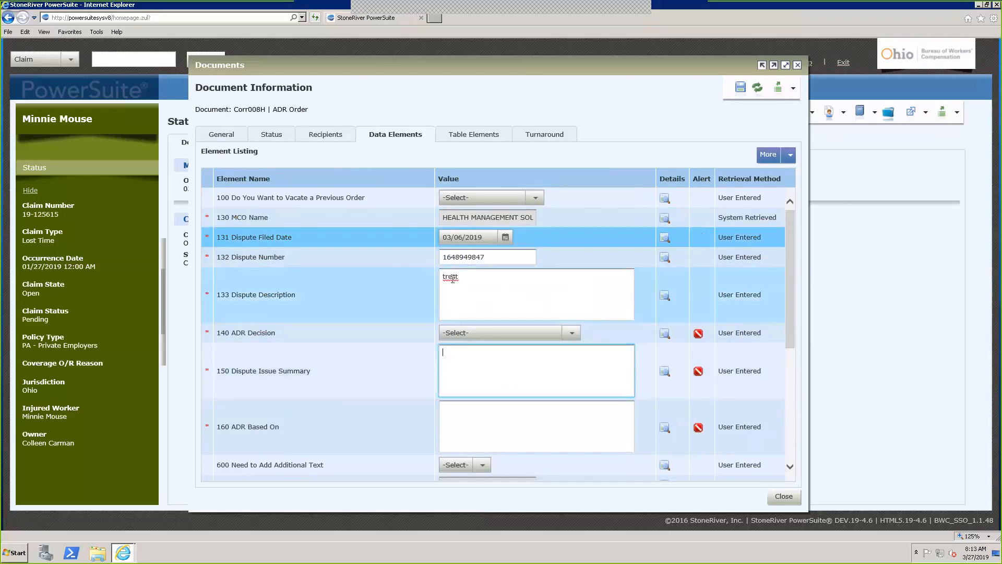
pyautogui.rightClick(452, 279)
pyautogui.click(470, 287)
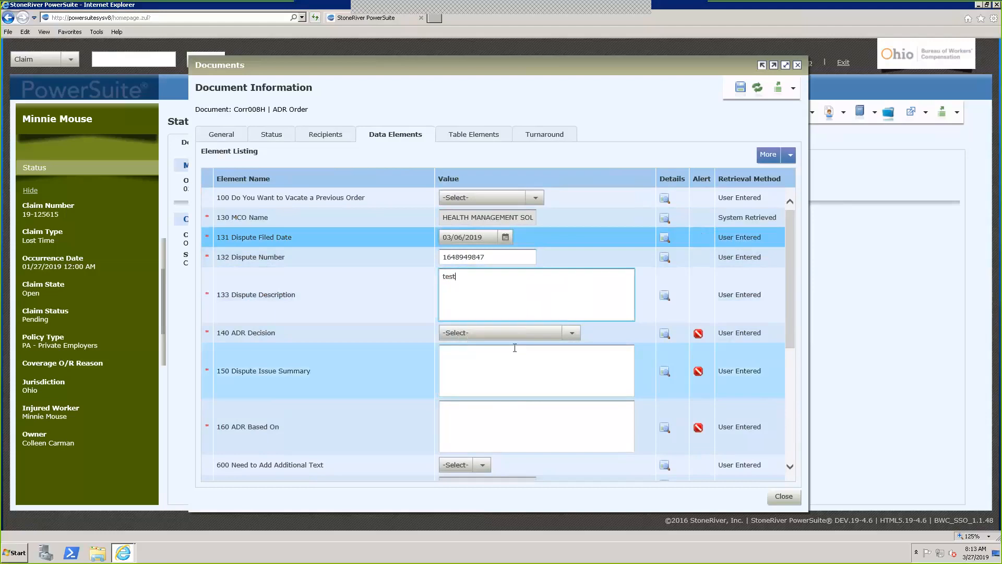
# Choose 'BWC allows treatment', summary 'testing', and ADR Based On 'testing please'
pyautogui.click(572, 333)
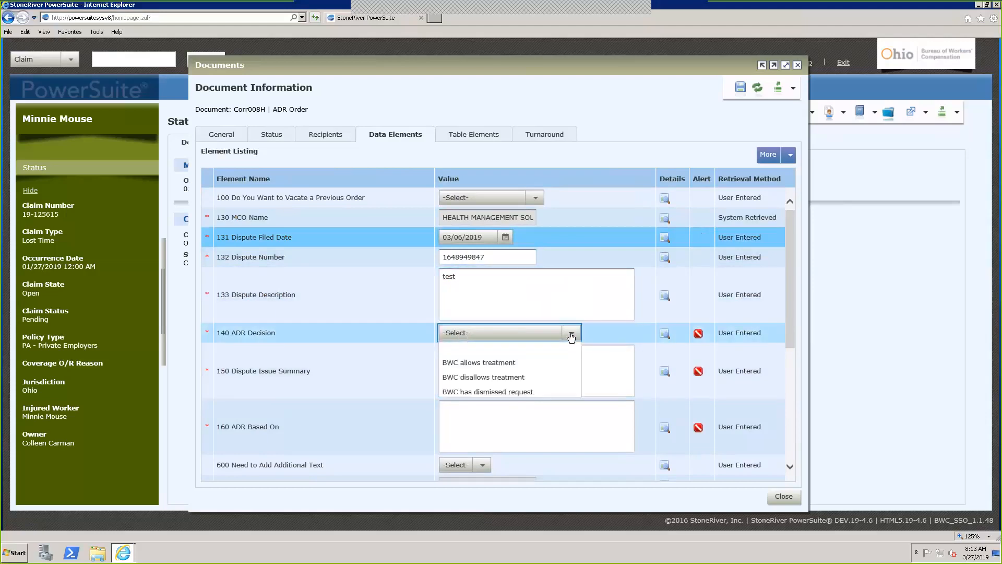
pyautogui.click(522, 362)
pyautogui.click(520, 368)
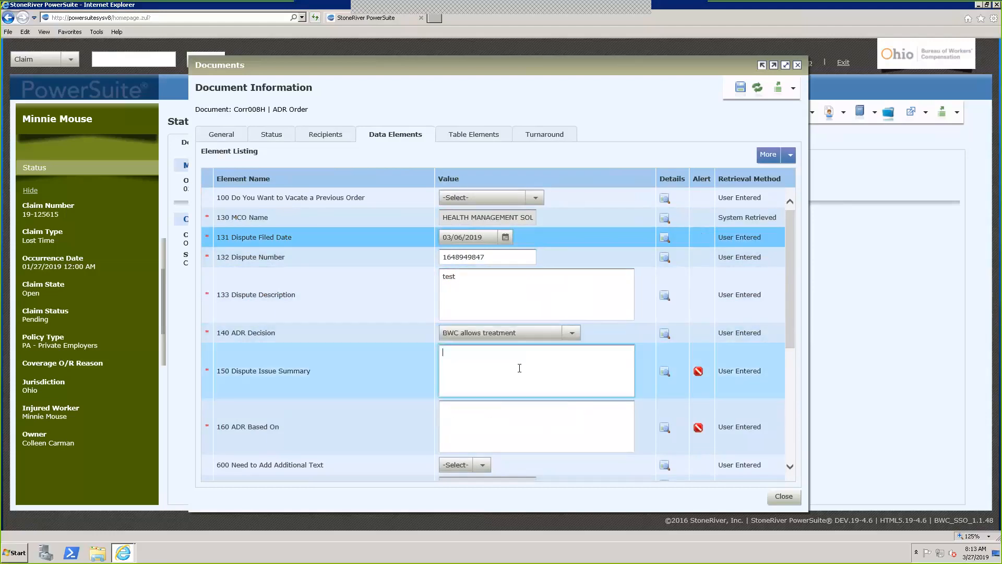
pyautogui.write('dfdf')
pyautogui.click(514, 421)
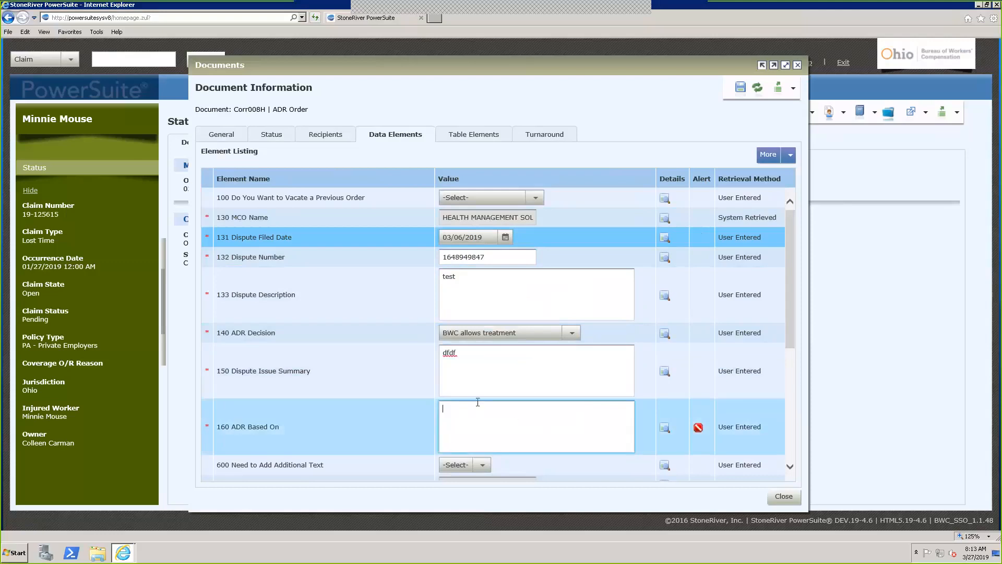
pyautogui.click(414, 356)
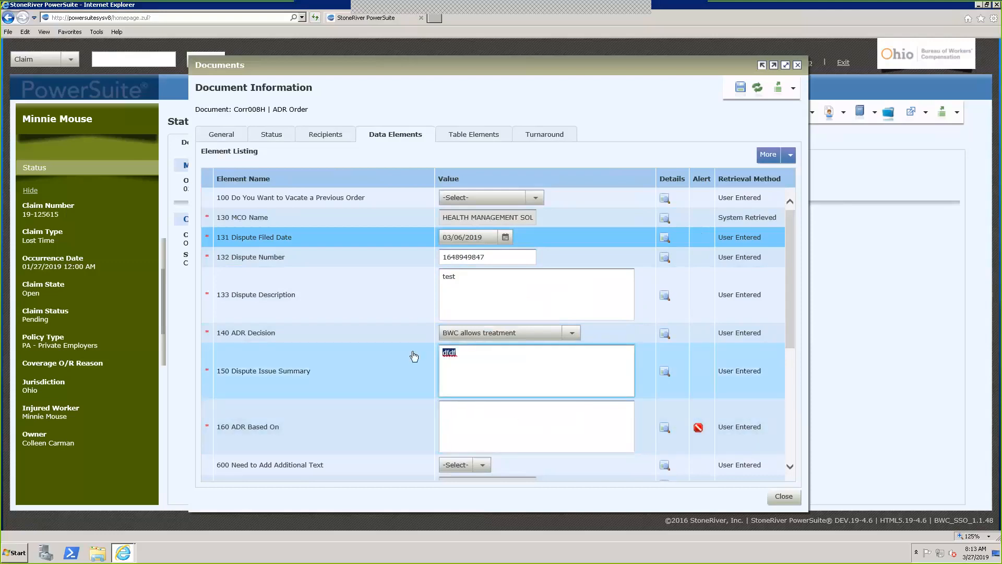
pyautogui.write('testing')
pyautogui.click(501, 418)
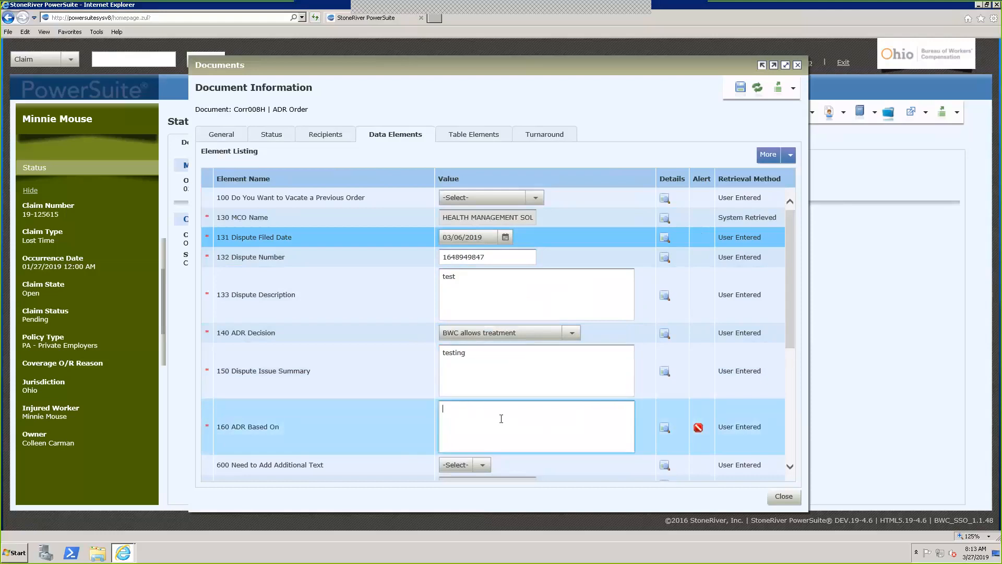
pyautogui.write('testing please')
pyautogui.scroll(-2, 501, 419)
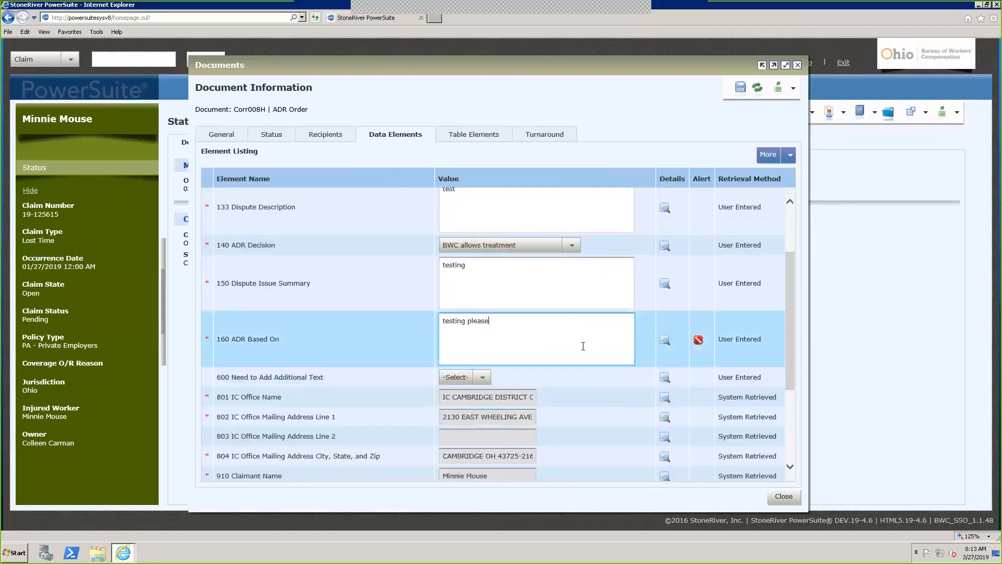
pyautogui.scroll(2, 584, 346)
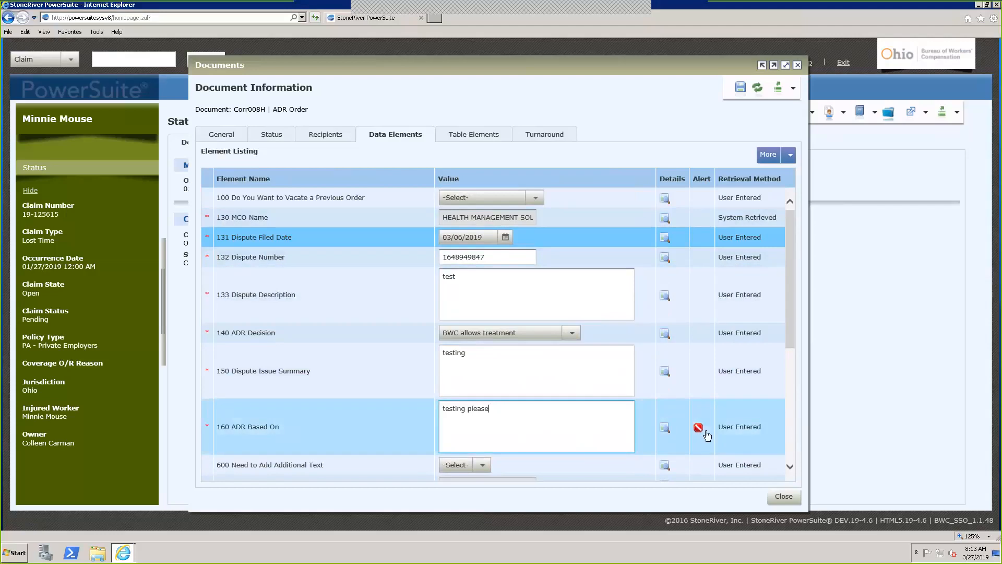
# Filter the data elements to system-retrieved only, then user-entered only, then back to all
pyautogui.click(577, 375)
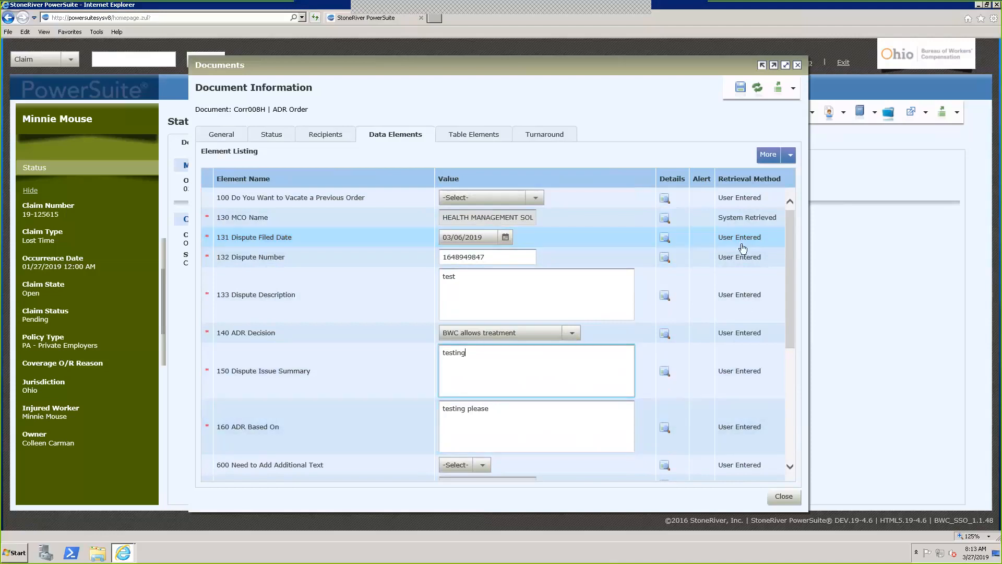
pyautogui.click(791, 156)
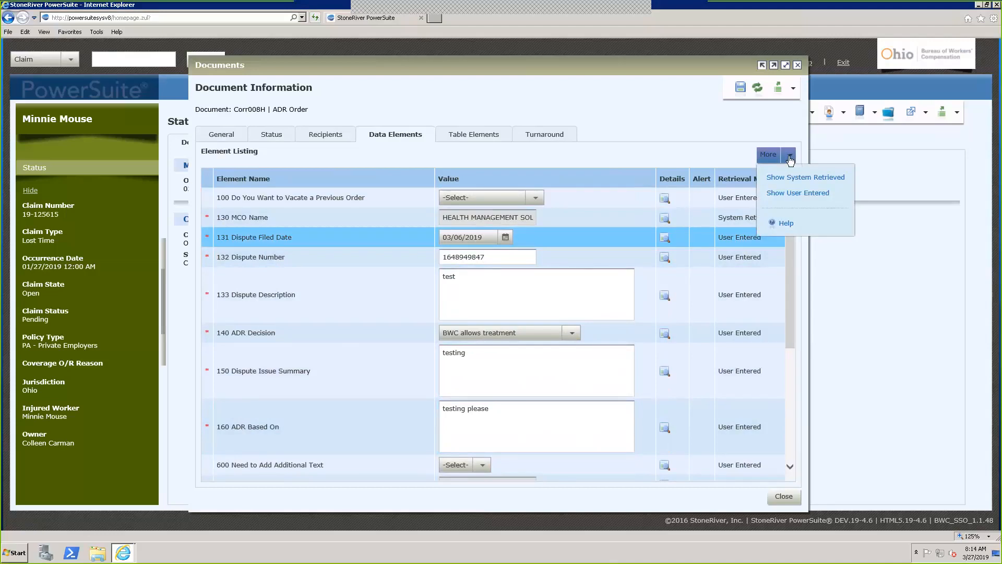
pyautogui.click(810, 178)
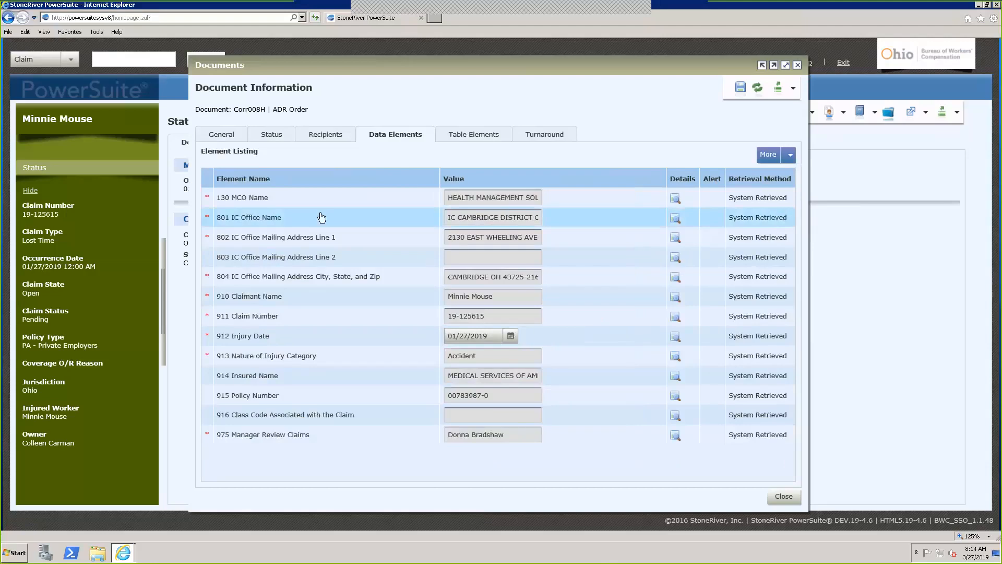
pyautogui.click(301, 240)
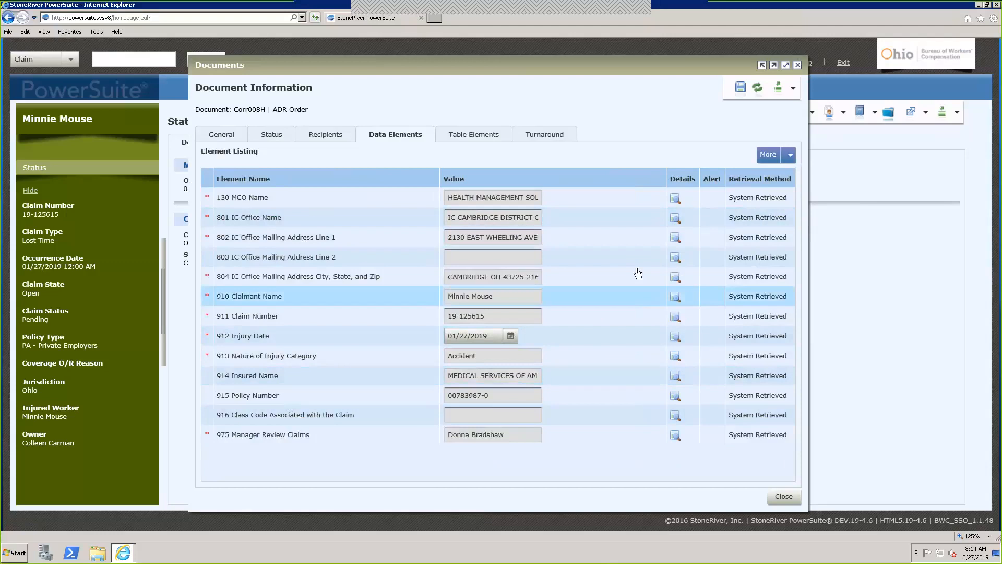
pyautogui.click(792, 156)
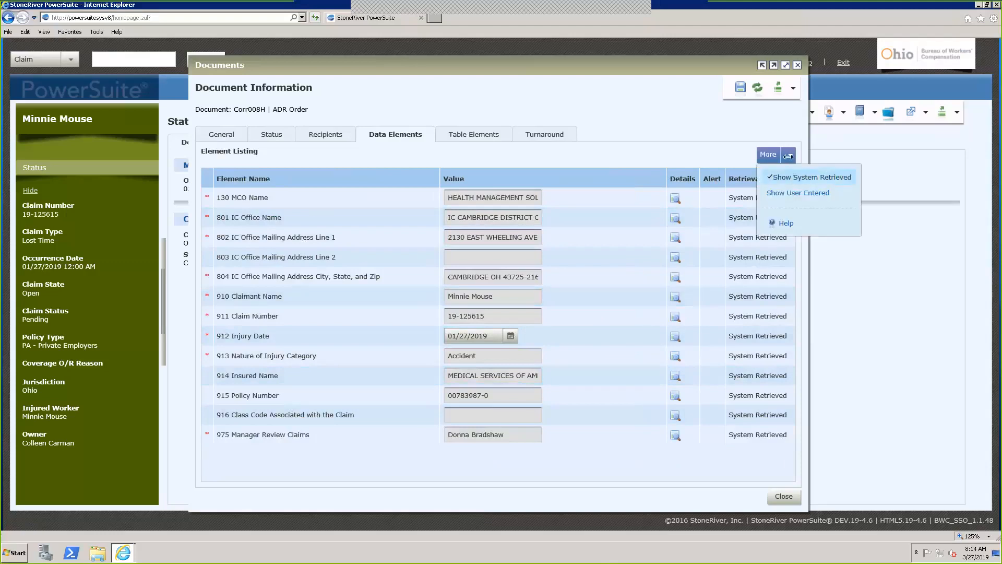
pyautogui.click(807, 177)
pyautogui.click(791, 155)
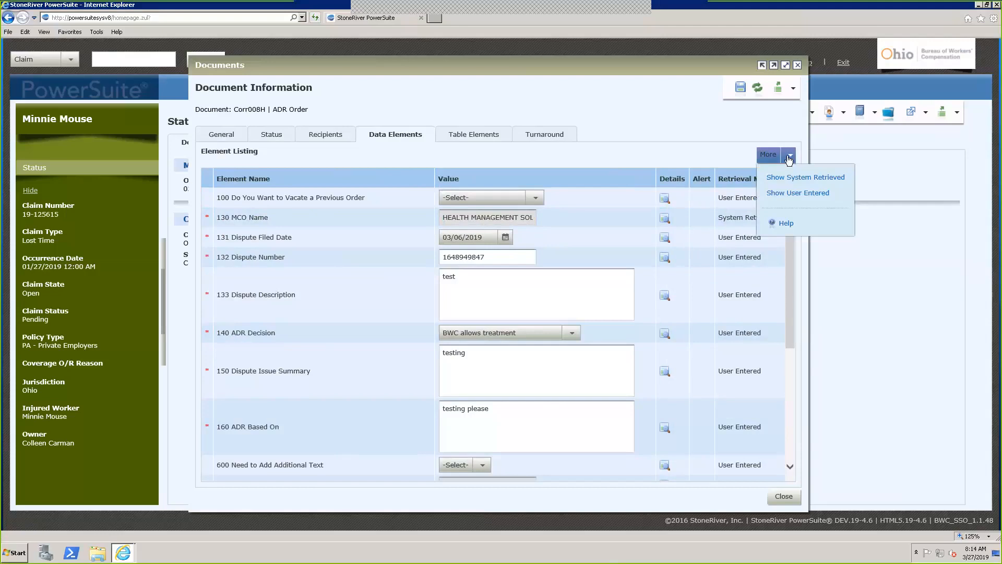
pyautogui.click(790, 193)
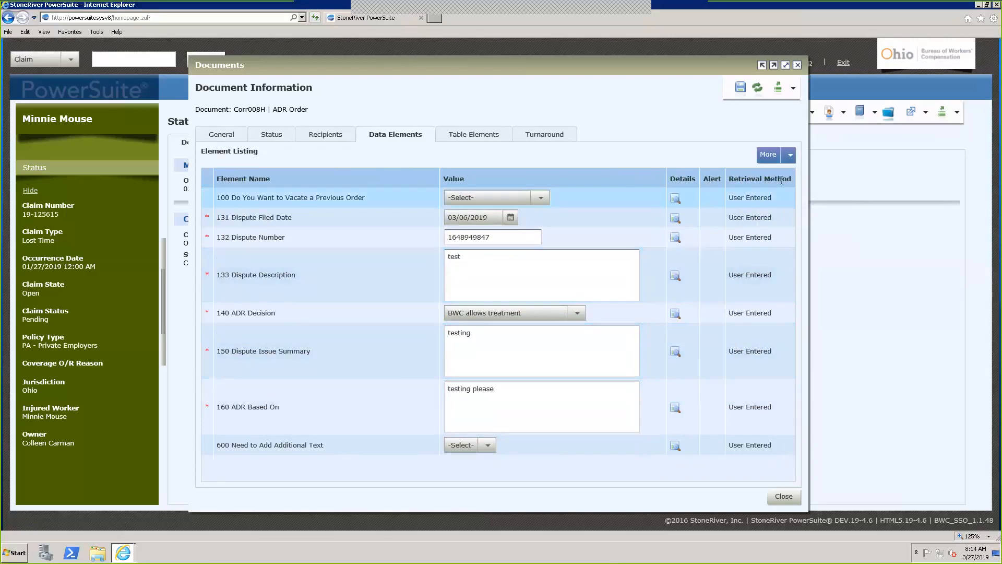
pyautogui.click(791, 160)
pyautogui.click(795, 202)
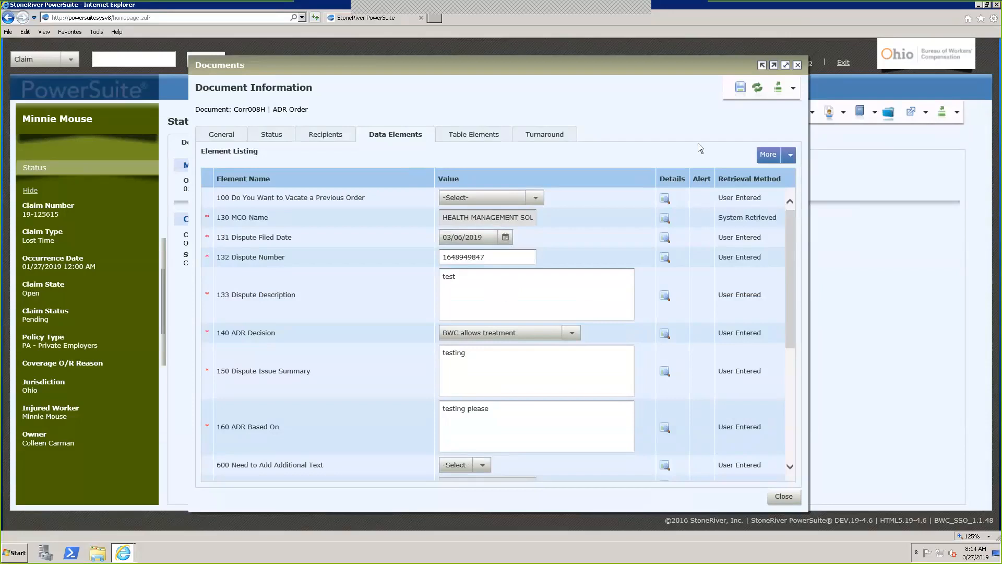
# Open and dismiss the document's preview and produce actions, then close the ADR Order document window
pyautogui.click(793, 88)
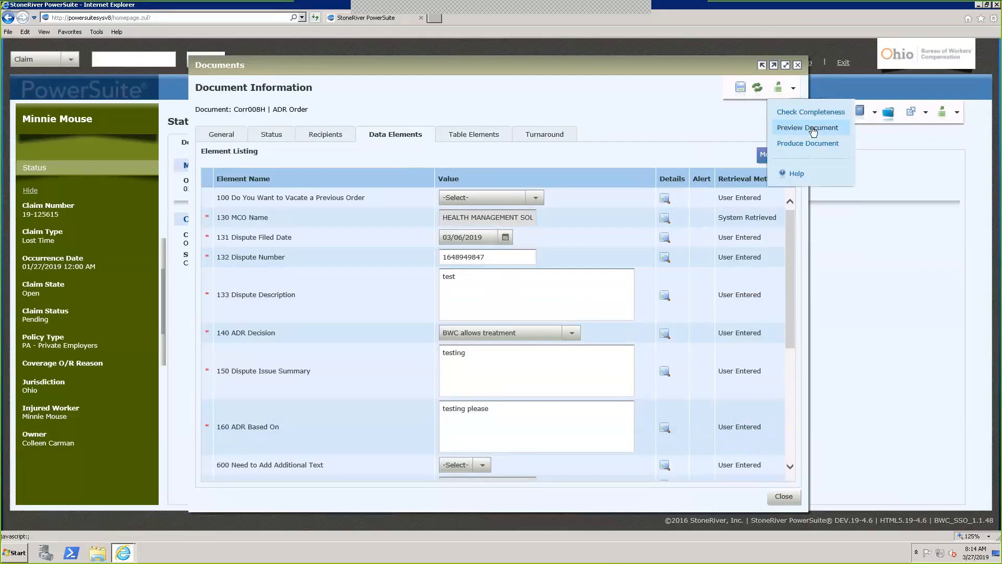
pyautogui.click(733, 126)
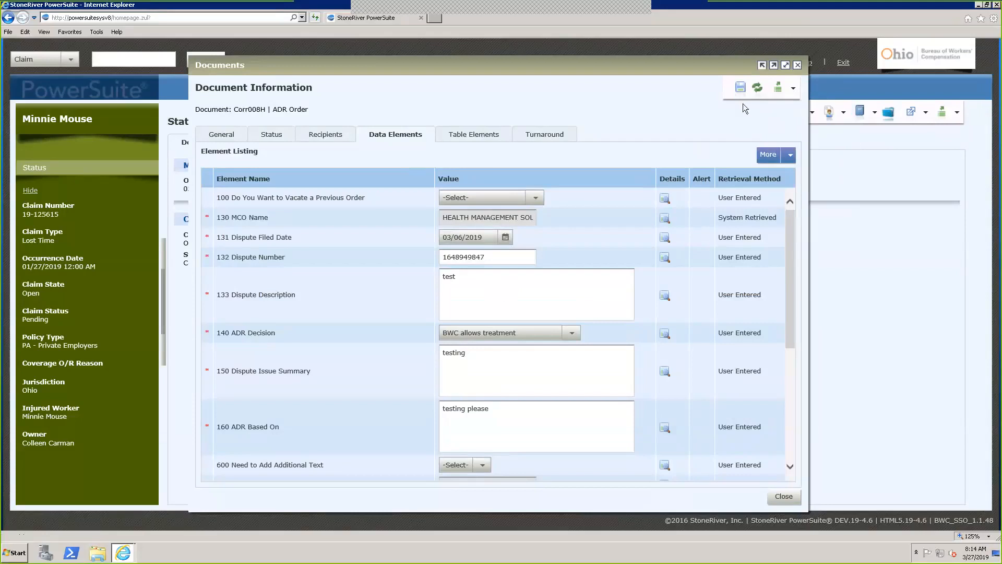
pyautogui.click(798, 66)
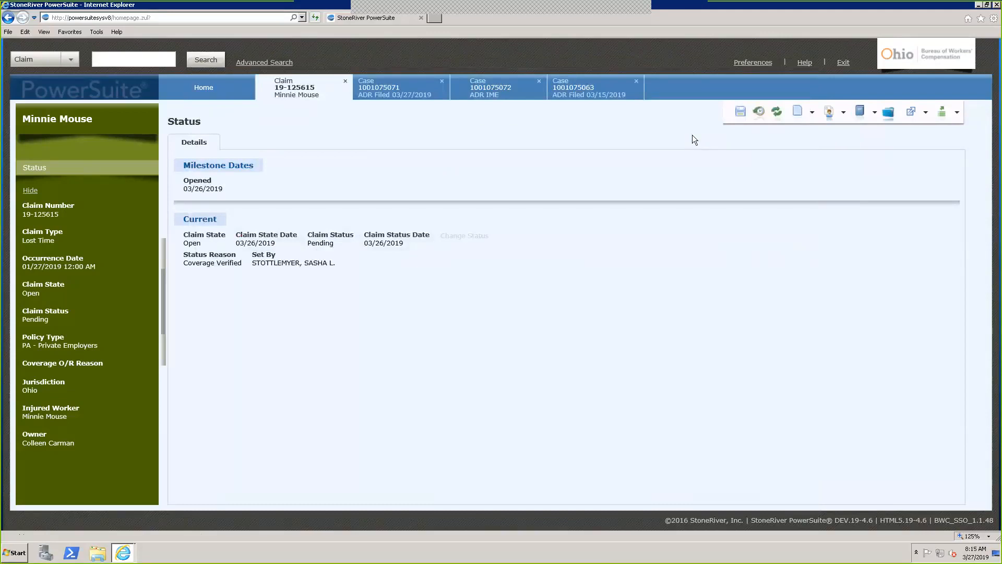
# Show the claim's View Documents list and nudge the Documents window slightly down and right
pyautogui.click(813, 112)
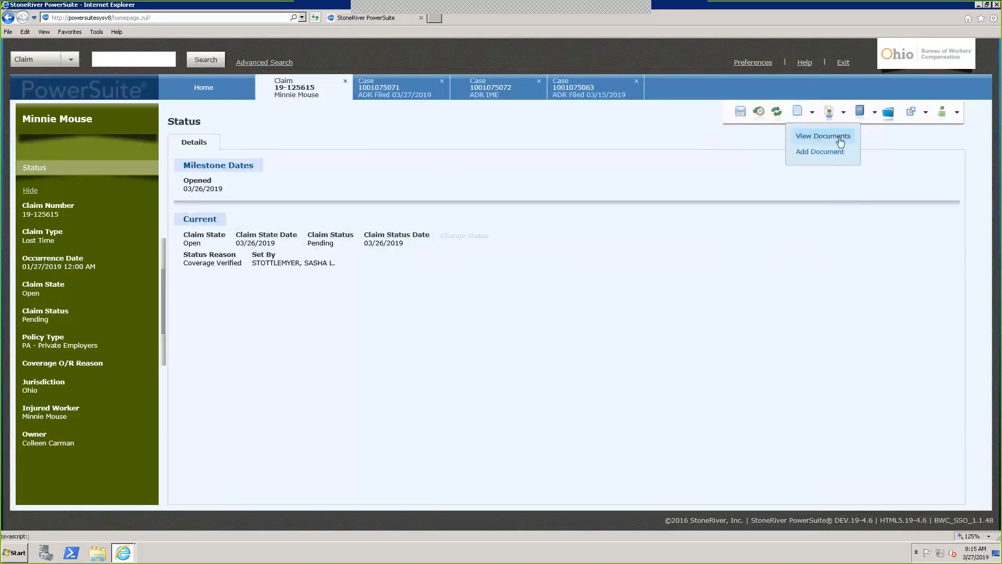
pyautogui.click(818, 137)
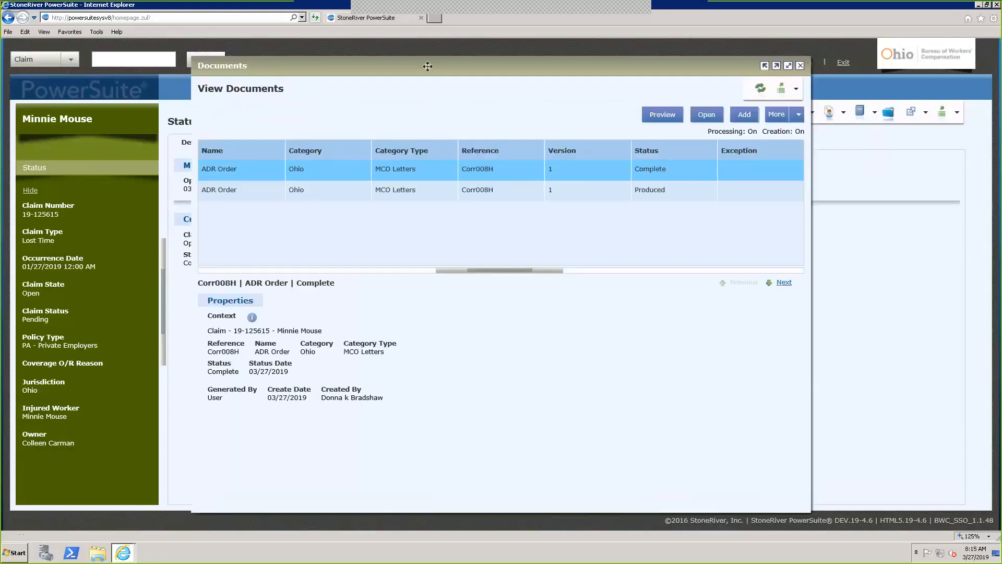
pyautogui.moveTo(440, 79); pyautogui.dragTo(453, 95)
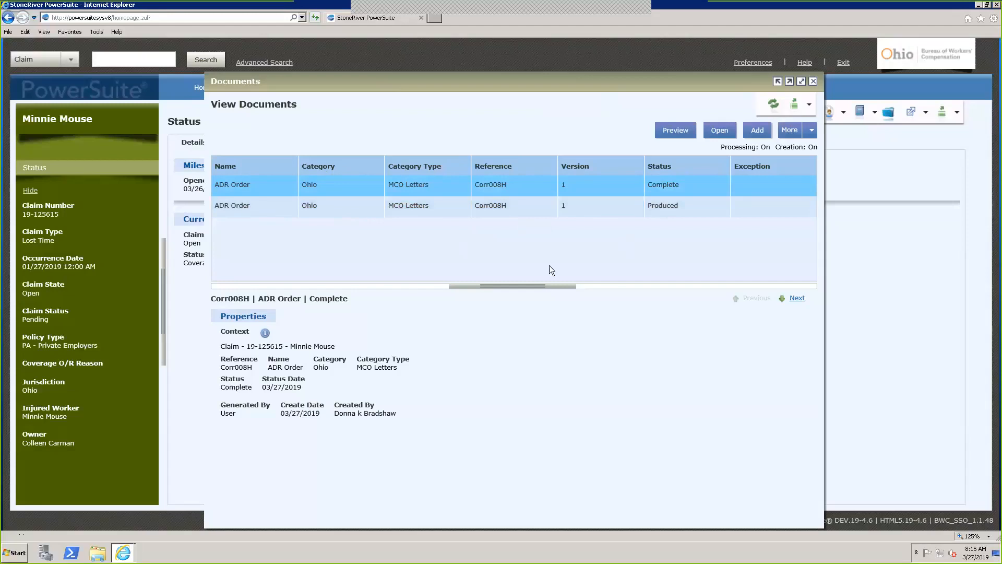
# In Customize Columns, hide the Category, Reference and Version columns
pyautogui.click(813, 134)
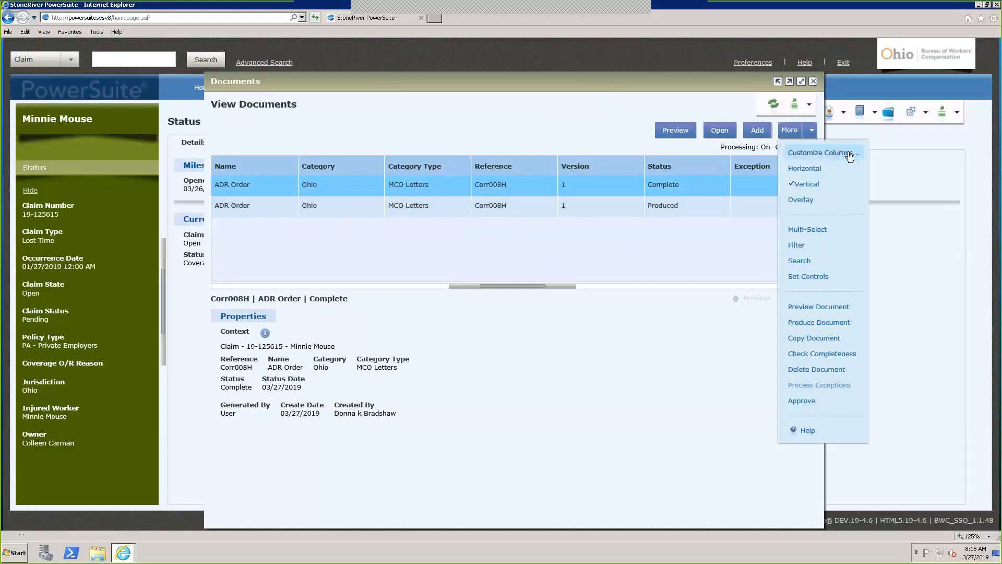
pyautogui.click(828, 154)
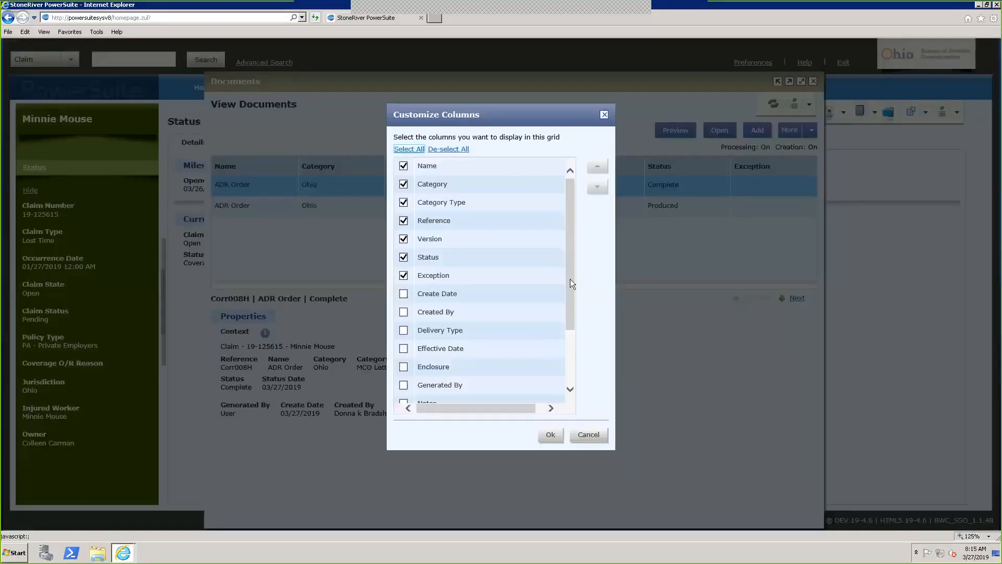
pyautogui.moveTo(573, 287); pyautogui.dragTo(574, 240)
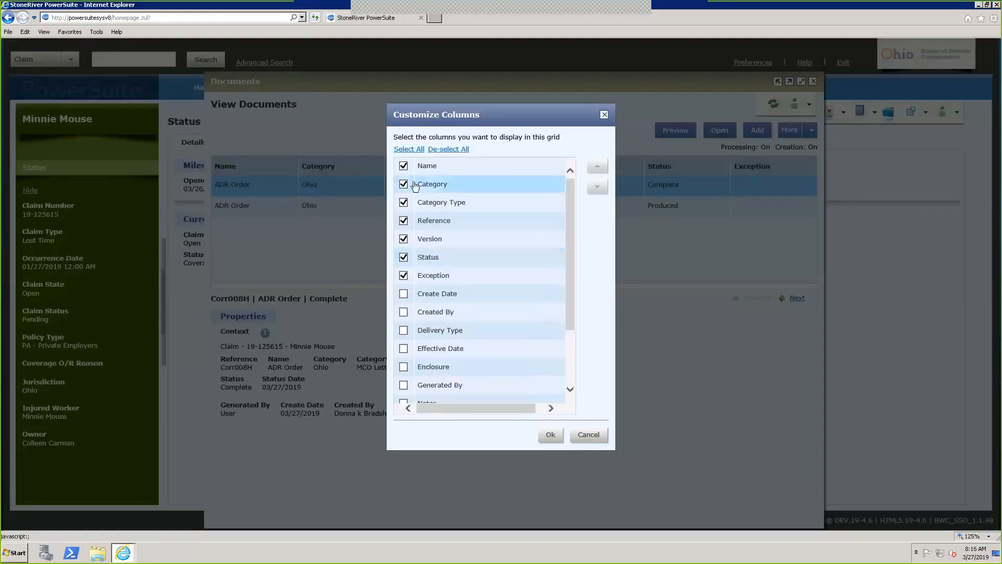
pyautogui.click(404, 185)
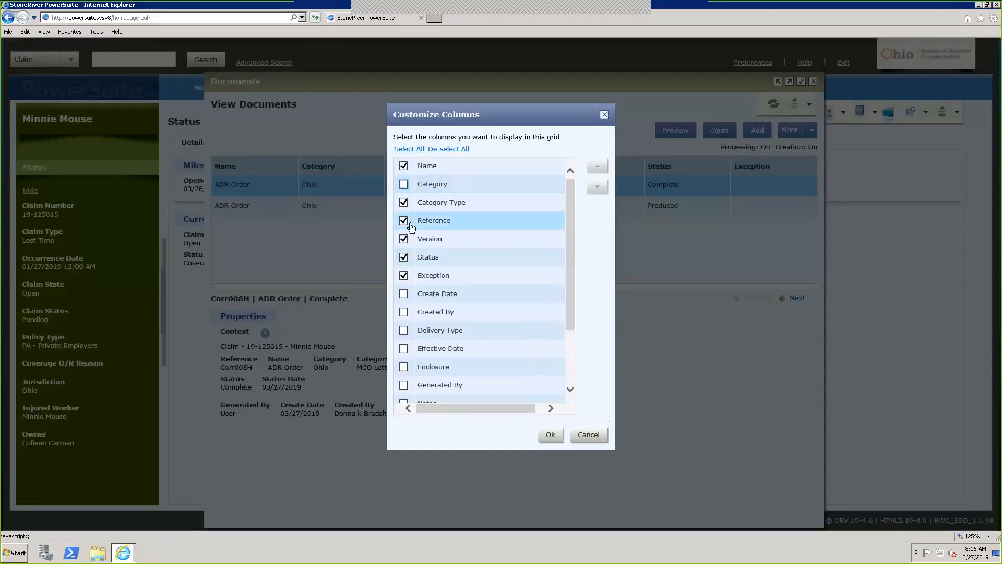
pyautogui.click(410, 225)
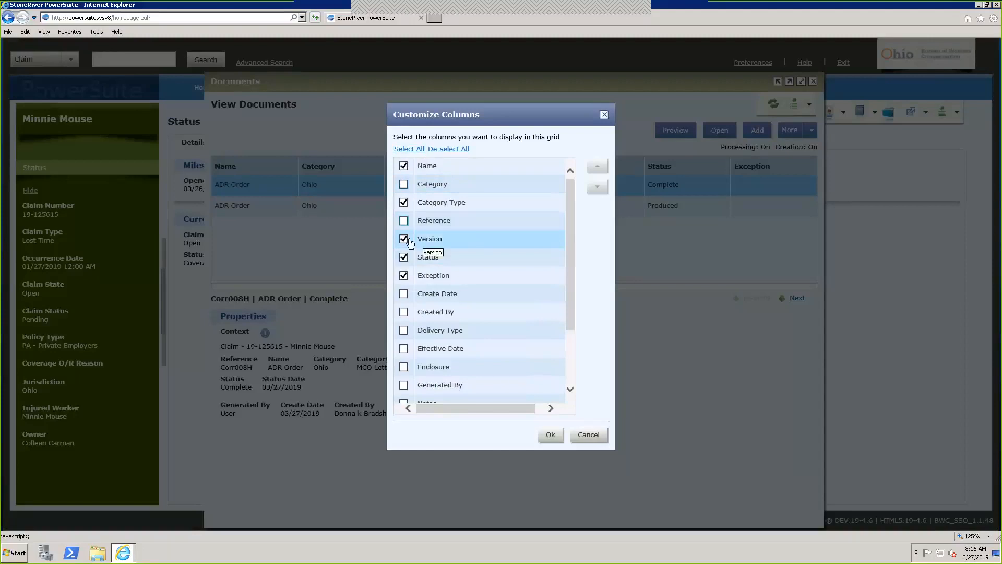
pyautogui.click(406, 240)
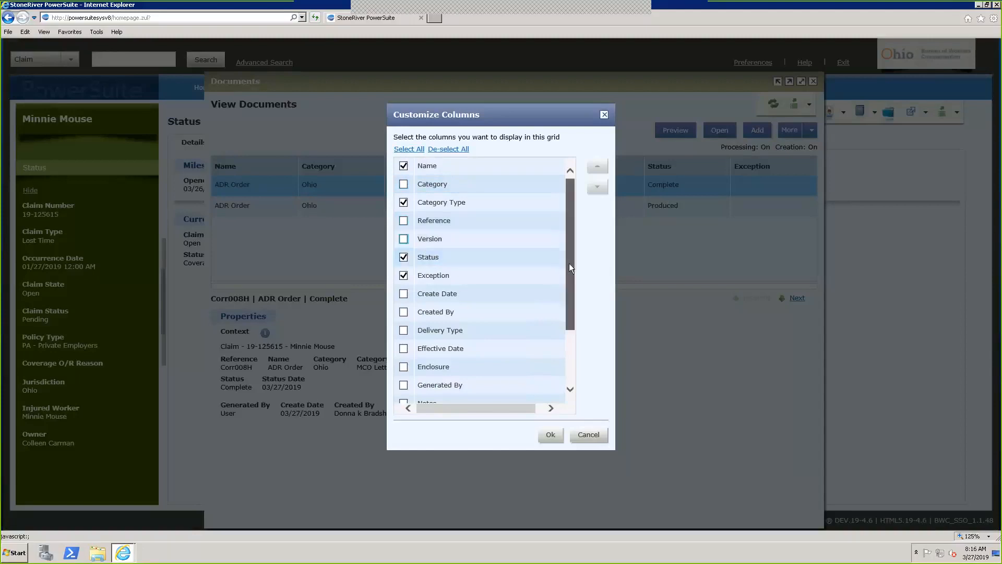
# Show Create Date, Created By, Pend Date, Pend Reason and Status Date columns, and apply
pyautogui.moveTo(569, 263); pyautogui.dragTo(572, 308)
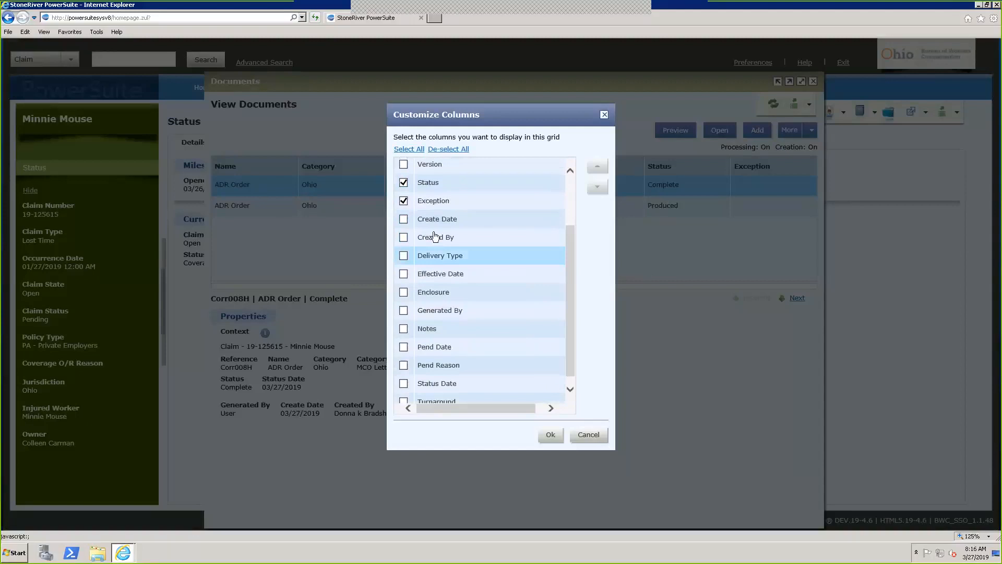
pyautogui.click(403, 221)
pyautogui.click(403, 238)
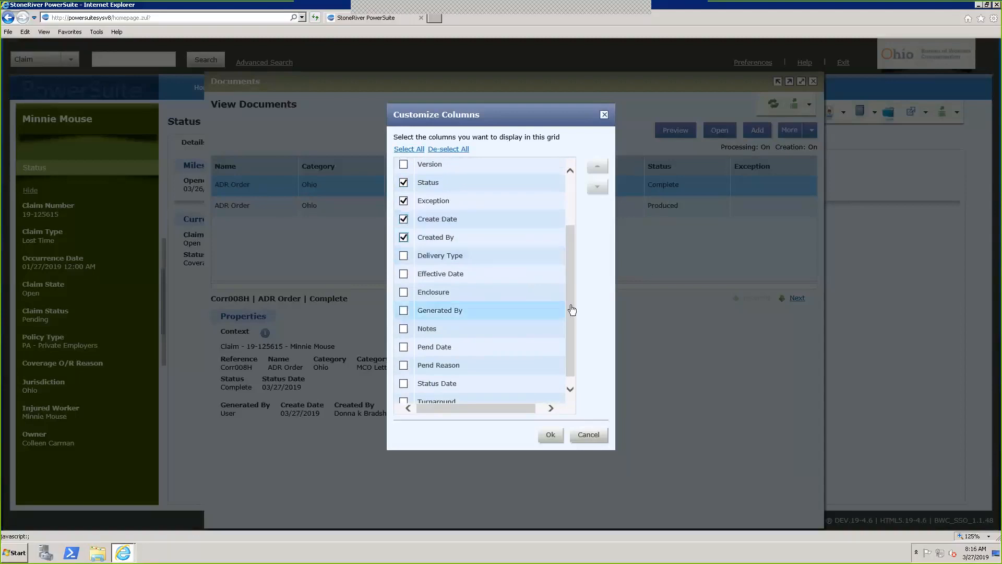
pyautogui.moveTo(572, 310); pyautogui.dragTo(569, 320)
pyautogui.click(433, 339)
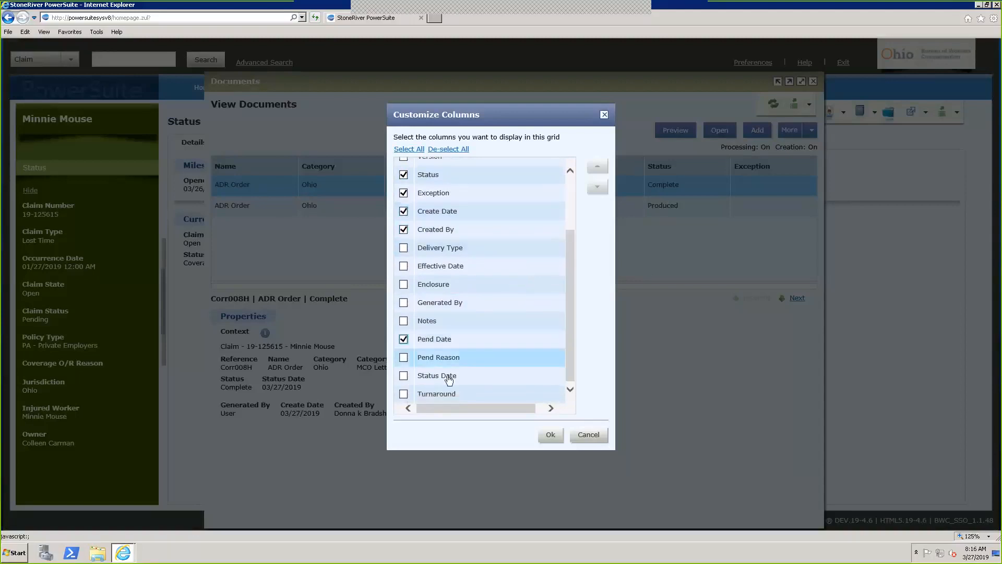
pyautogui.click(404, 358)
pyautogui.click(404, 375)
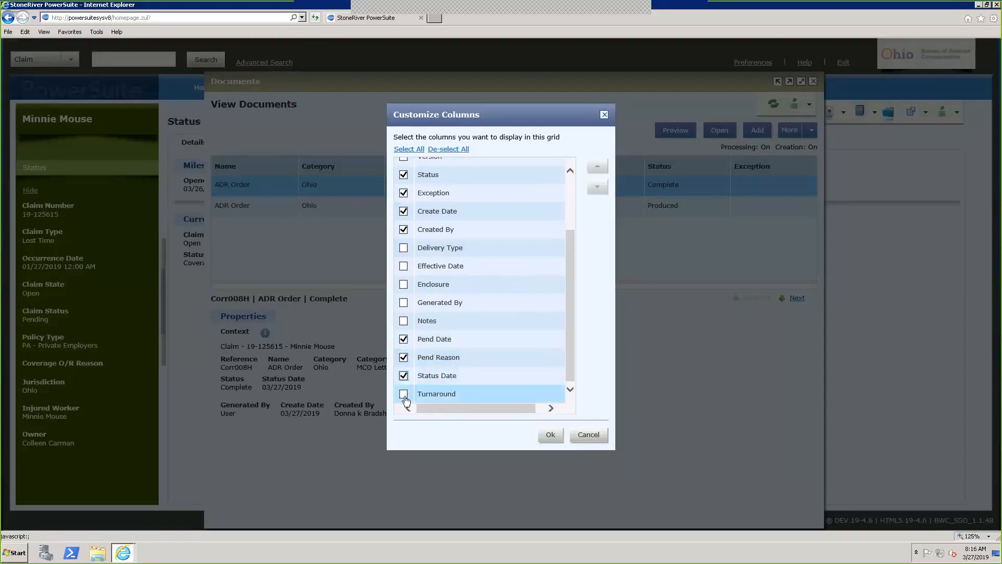
pyautogui.click(557, 434)
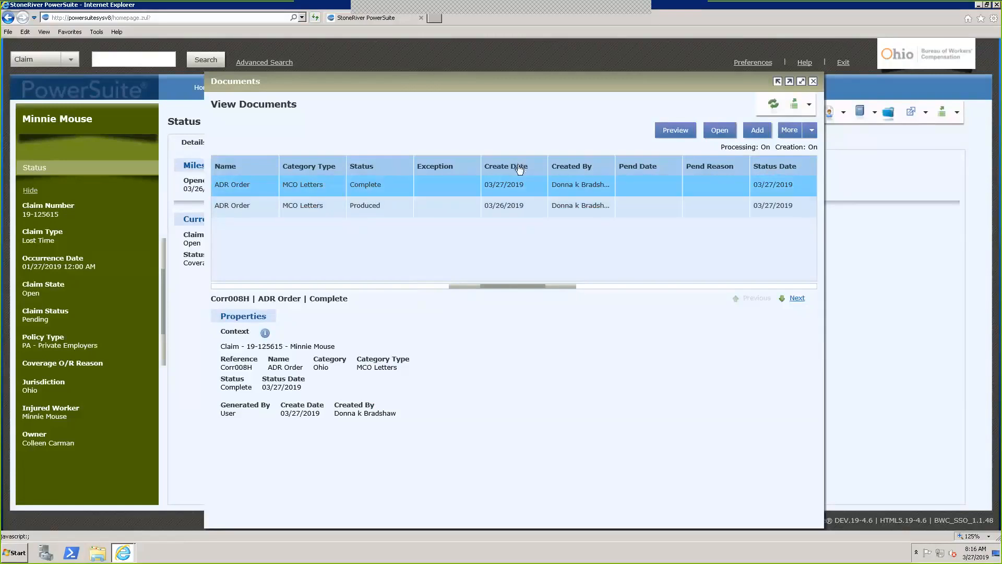
# Drag the Create Date header beside Name and the Created By header right after it
pyautogui.moveTo(506, 167); pyautogui.dragTo(287, 167)
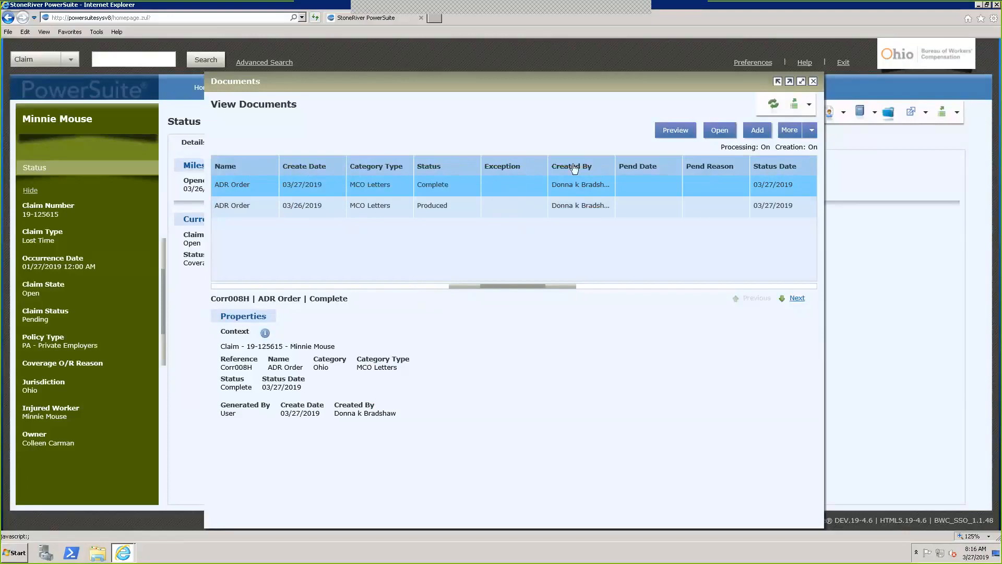
pyautogui.moveTo(573, 167); pyautogui.dragTo(347, 166)
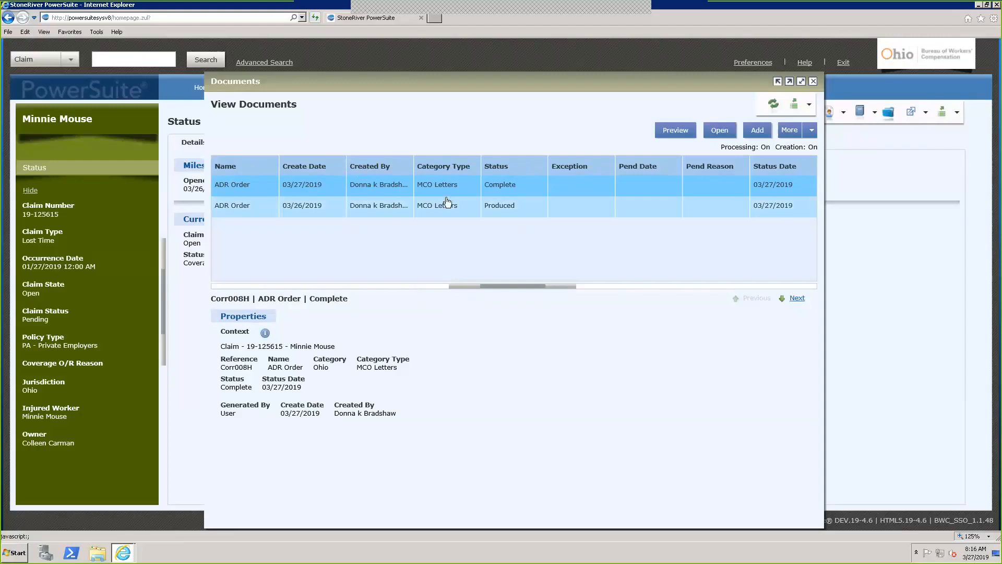
pyautogui.click(812, 130)
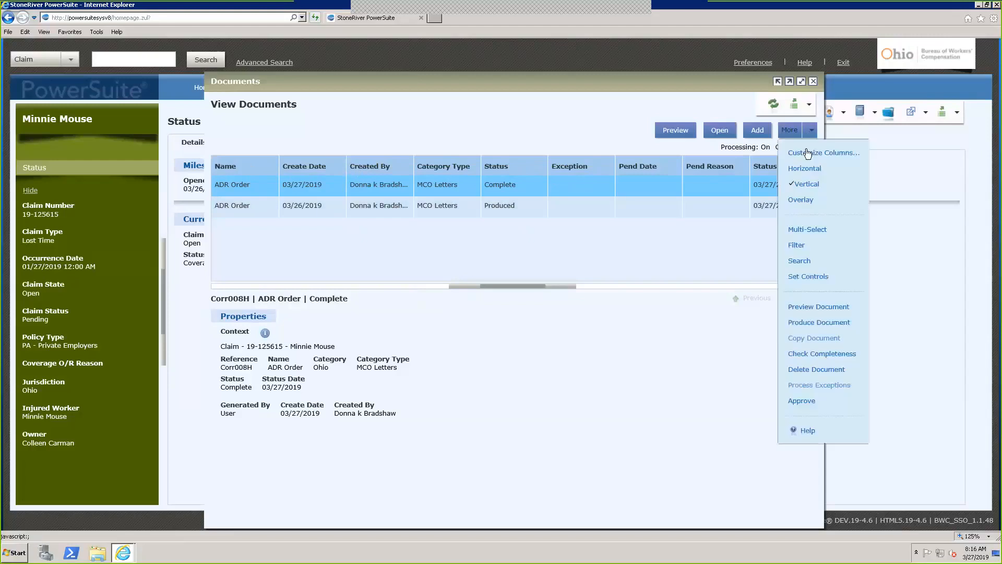
# In Customize Columns, move Status up so it follows Name, then apply the new order
pyautogui.click(814, 153)
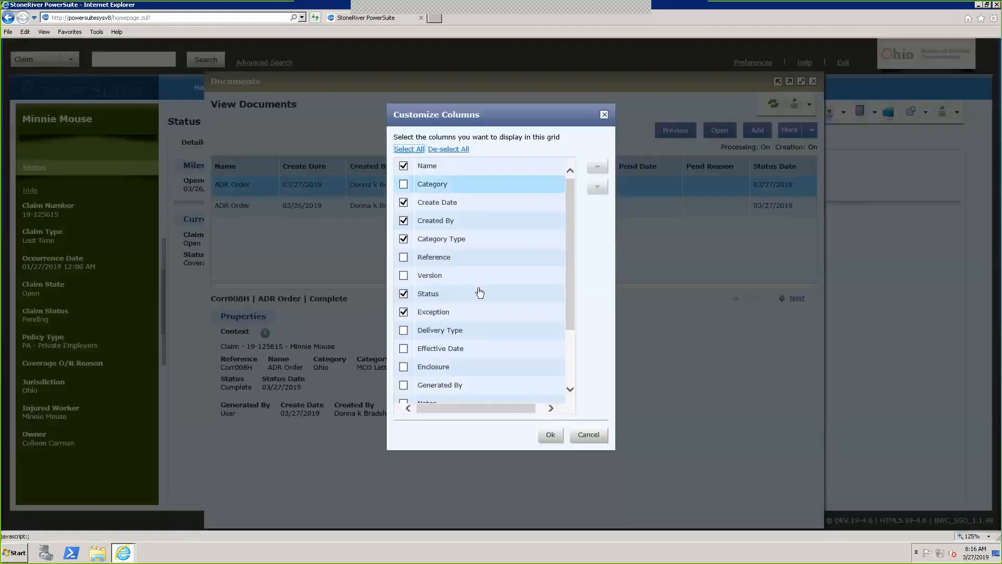
pyautogui.click(429, 295)
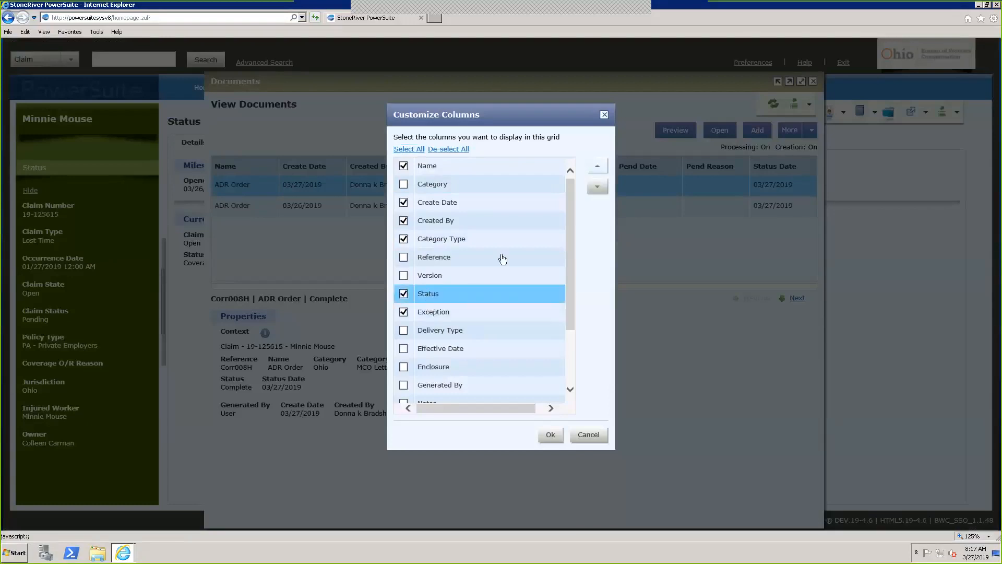
pyautogui.click(599, 166)
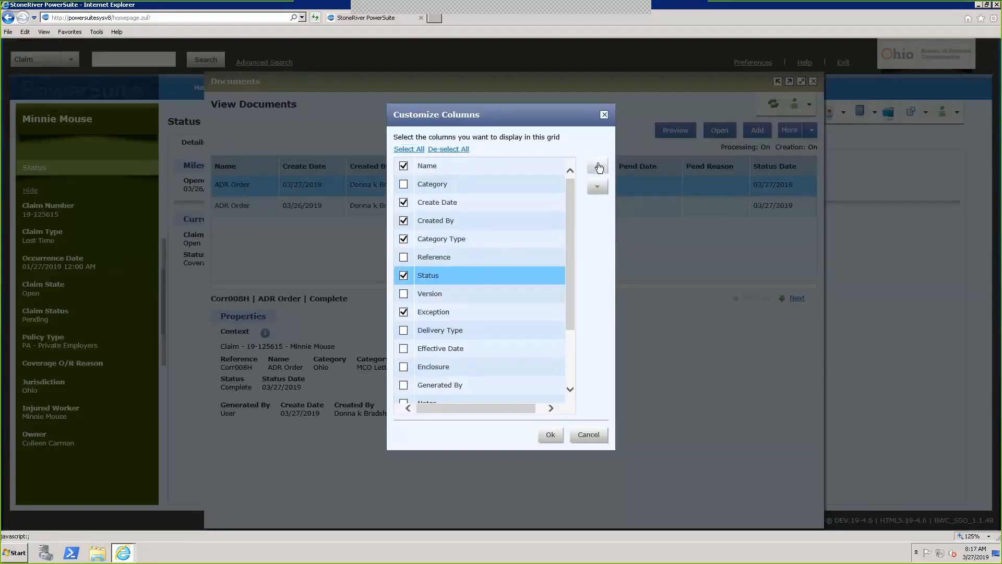
pyautogui.click(599, 167)
pyautogui.click(598, 167)
pyautogui.click(598, 166)
pyautogui.click(598, 167)
pyautogui.click(598, 167)
pyautogui.click(598, 166)
pyautogui.click(597, 188)
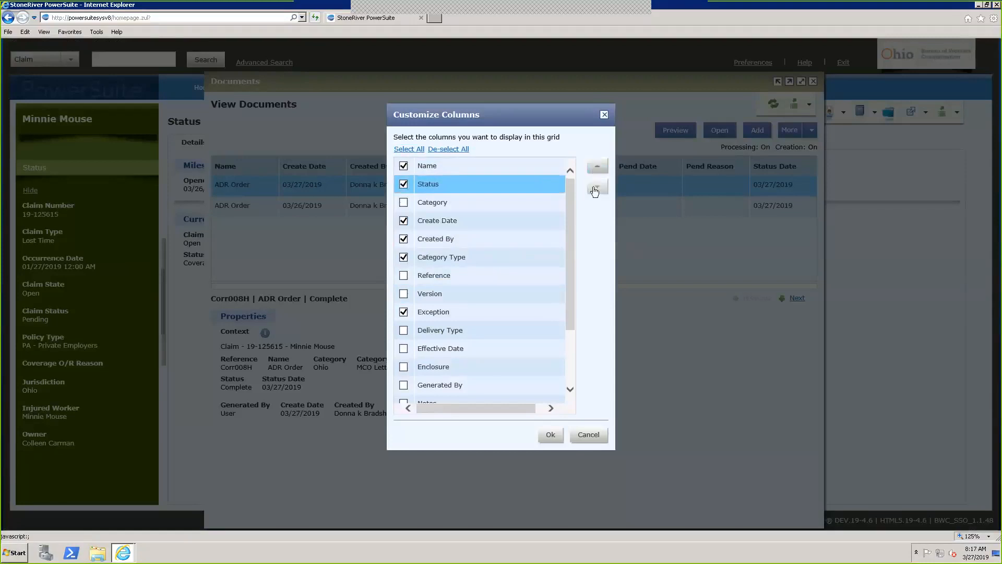
pyautogui.click(597, 187)
pyautogui.click(551, 434)
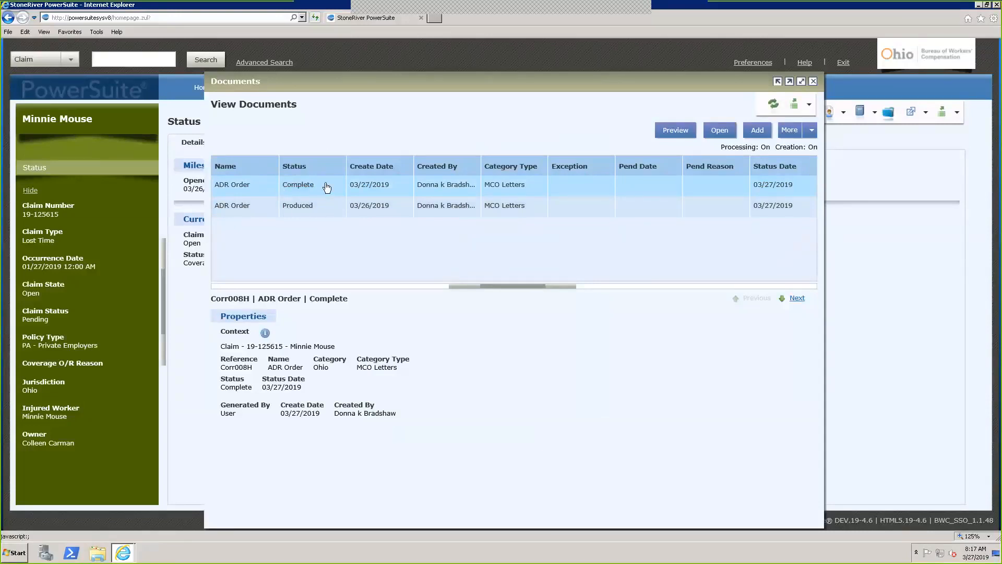
# View the ADR Order document's details, close them, and show the More document actions list
pyautogui.click(720, 131)
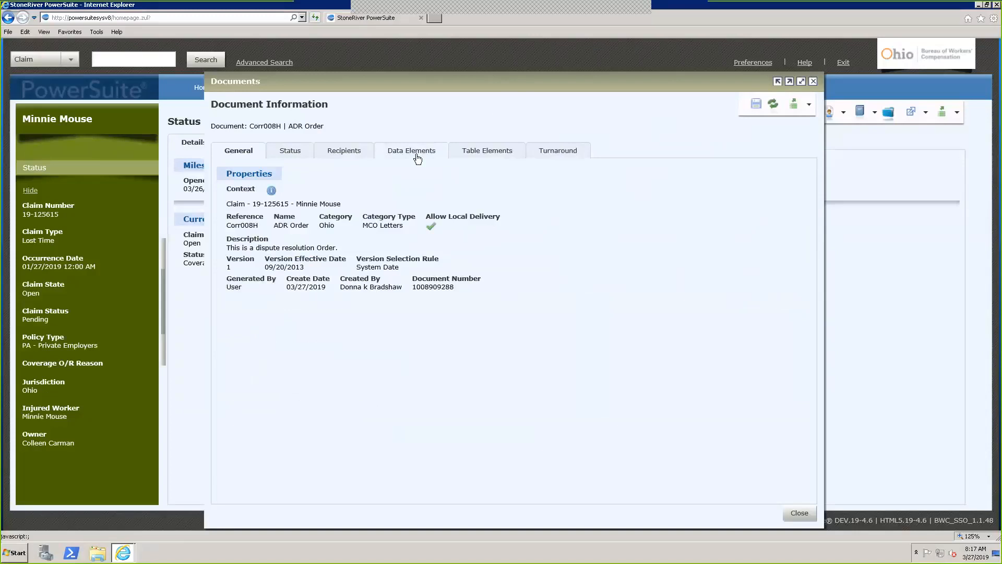
pyautogui.click(790, 517)
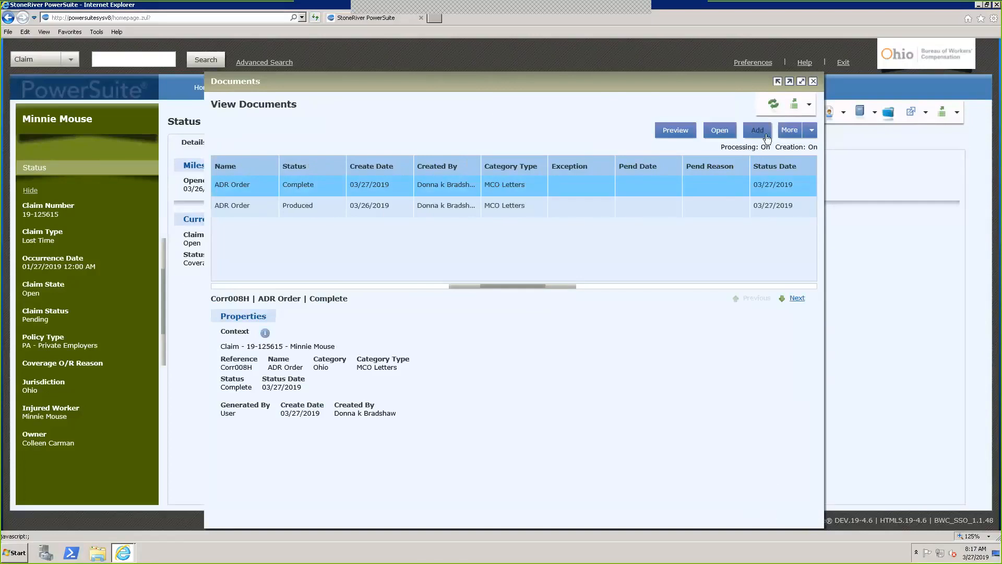
pyautogui.click(811, 131)
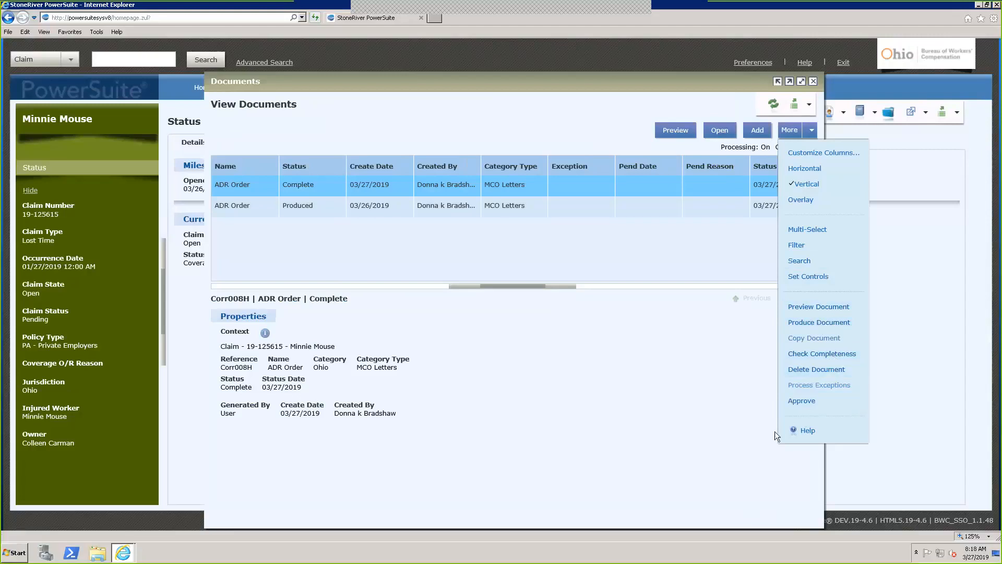
# Dismiss the More actions menu and close the Documents window
pyautogui.click(568, 362)
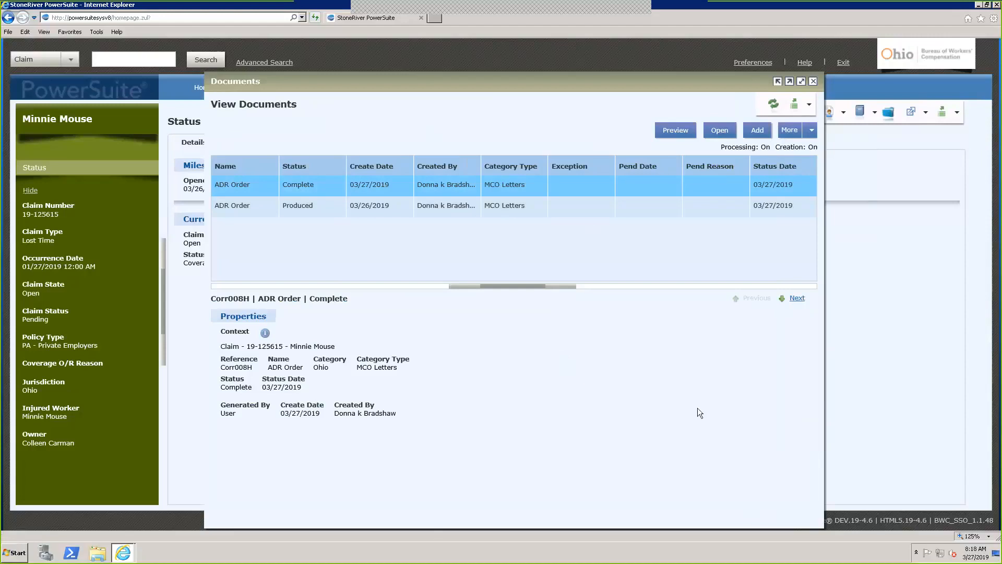
pyautogui.click(813, 82)
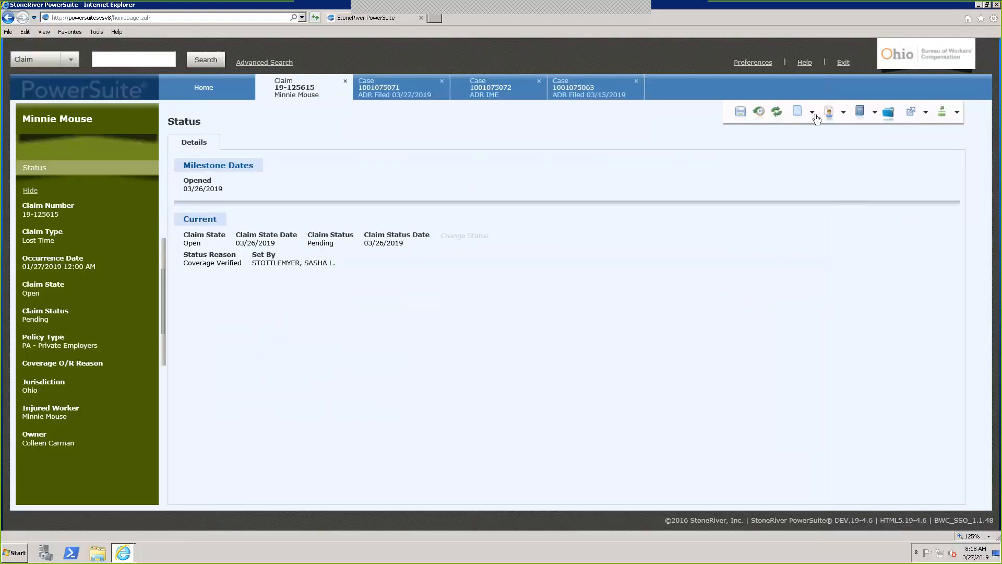
# Briefly reopen the claim's documents list, then switch to the ADR IME case's Status page
pyautogui.click(815, 118)
pyautogui.click(721, 234)
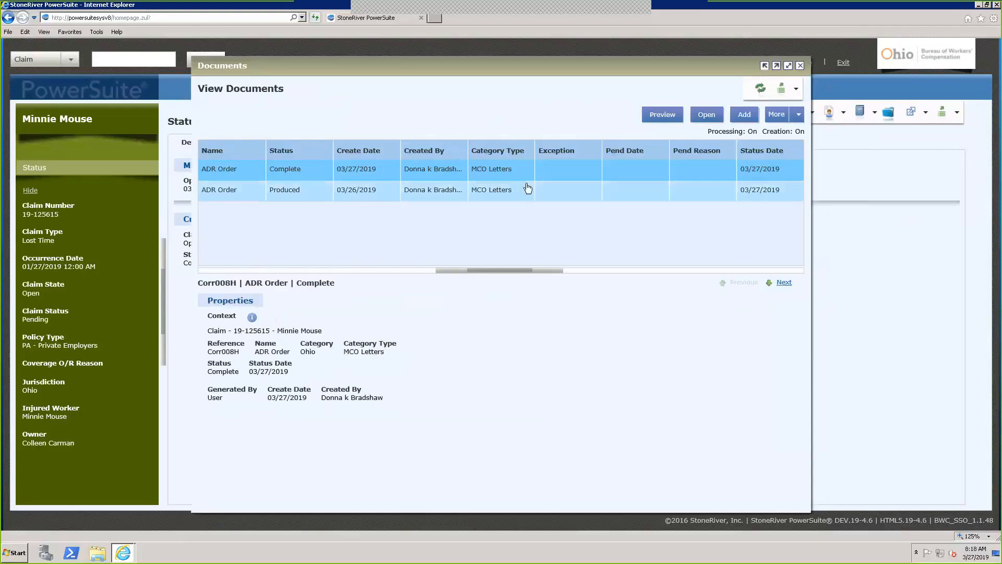
pyautogui.rightClick(555, 182)
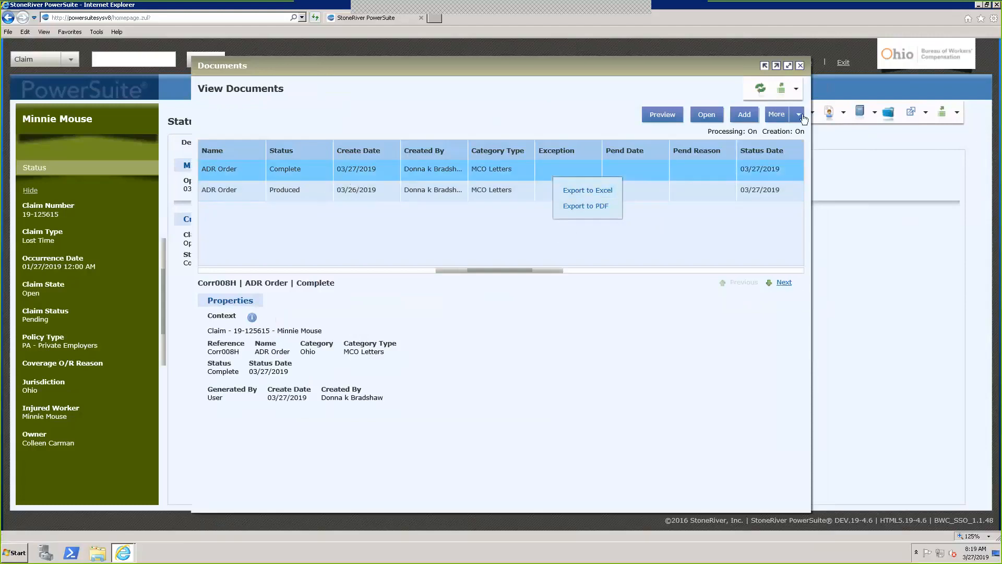
pyautogui.click(801, 66)
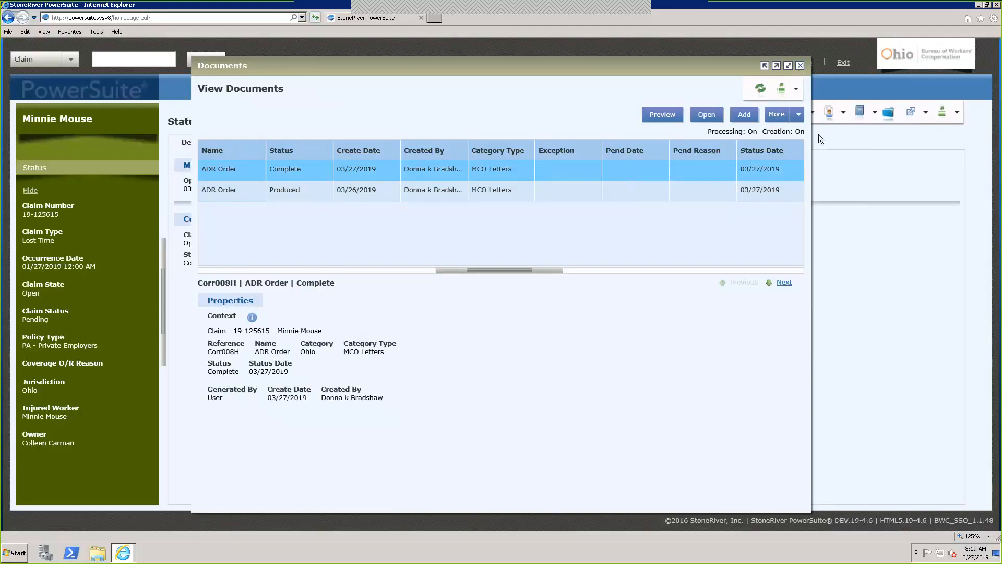
pyautogui.click(491, 88)
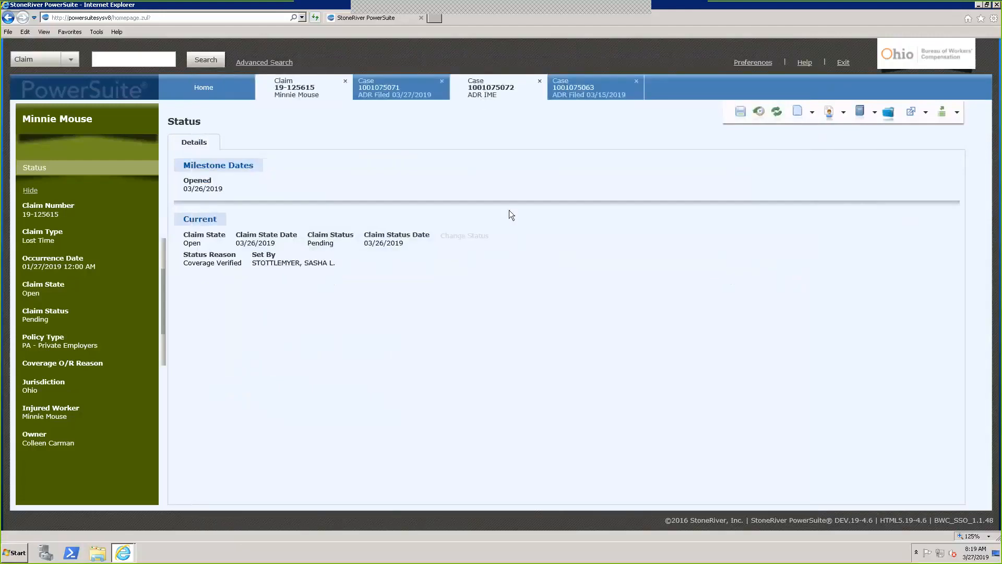
pyautogui.click(91, 183)
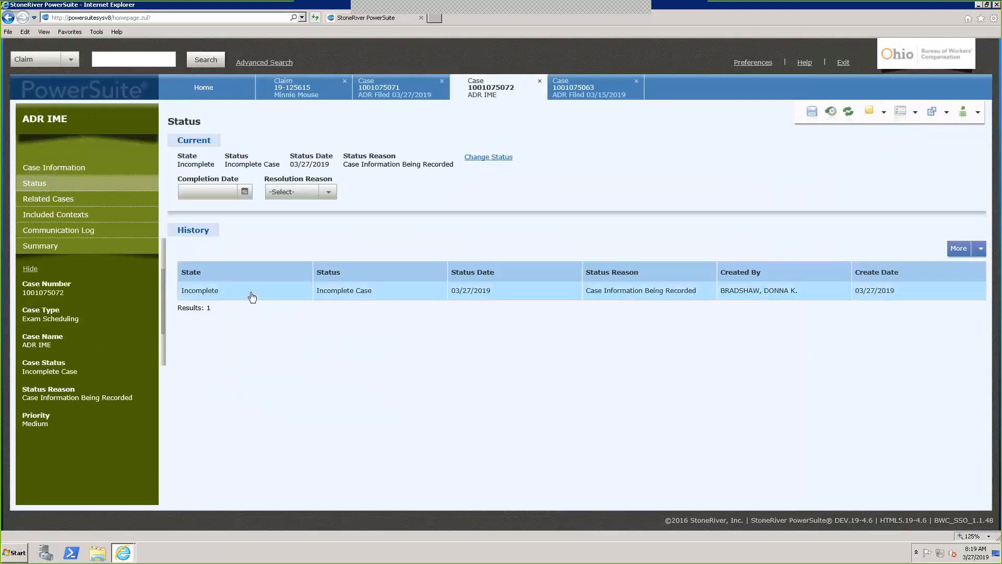
pyautogui.rightClick(252, 297)
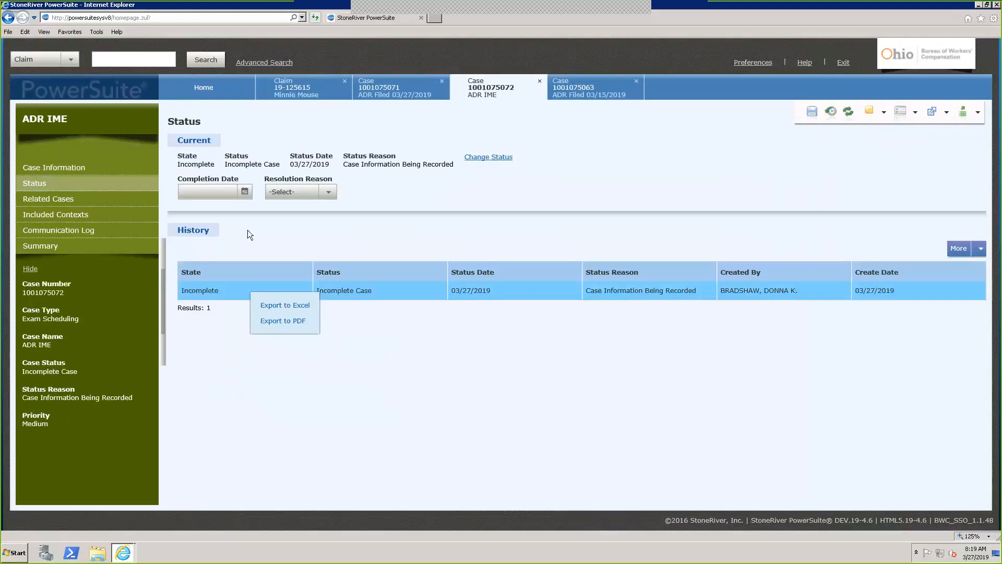
pyautogui.click(248, 230)
pyautogui.click(74, 171)
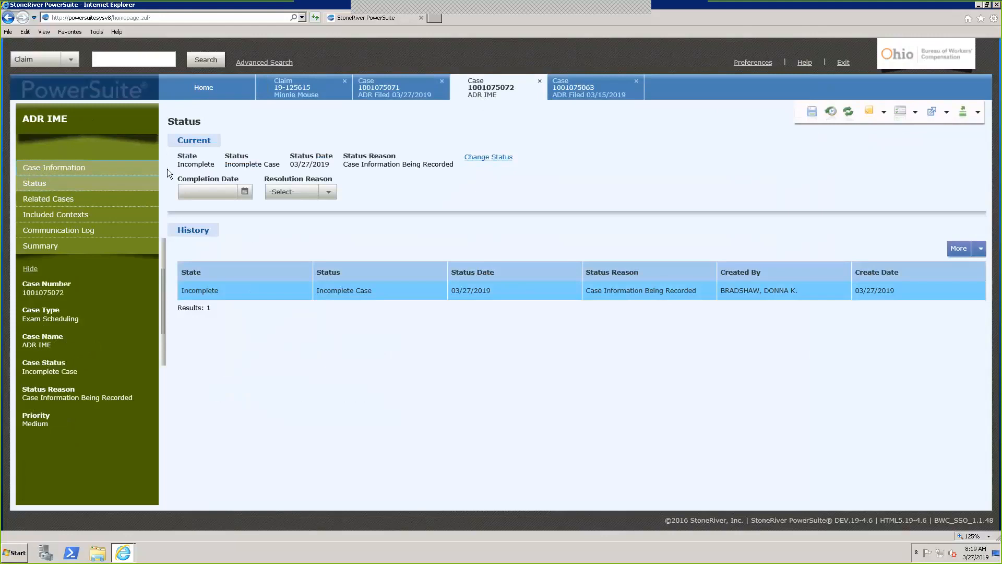
pyautogui.click(312, 146)
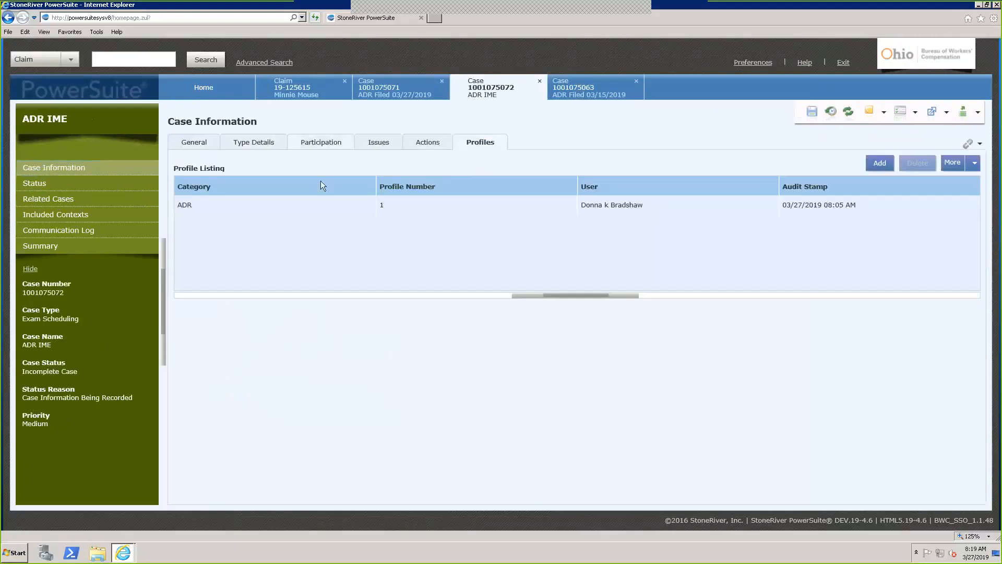
pyautogui.rightClick(337, 206)
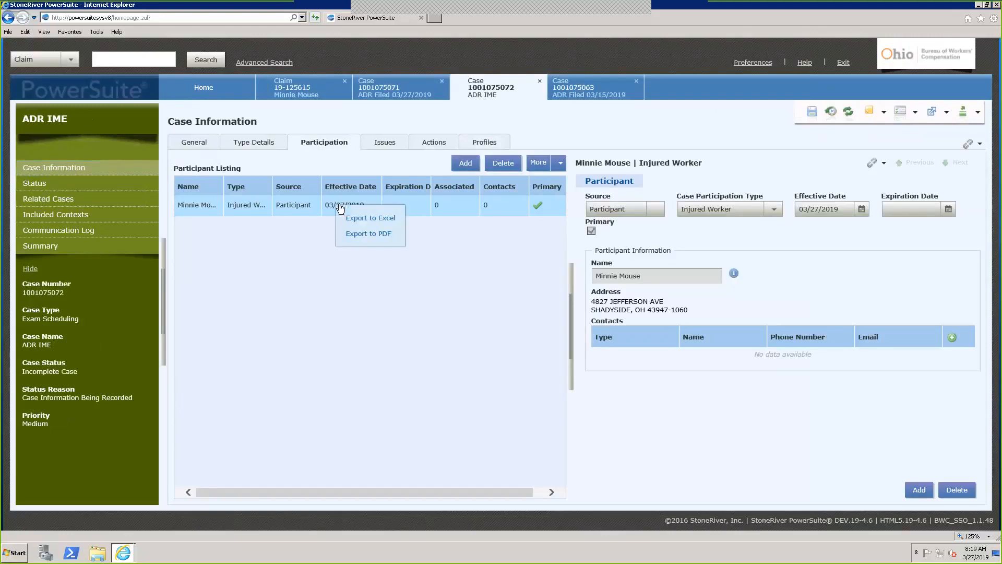
pyautogui.click(301, 265)
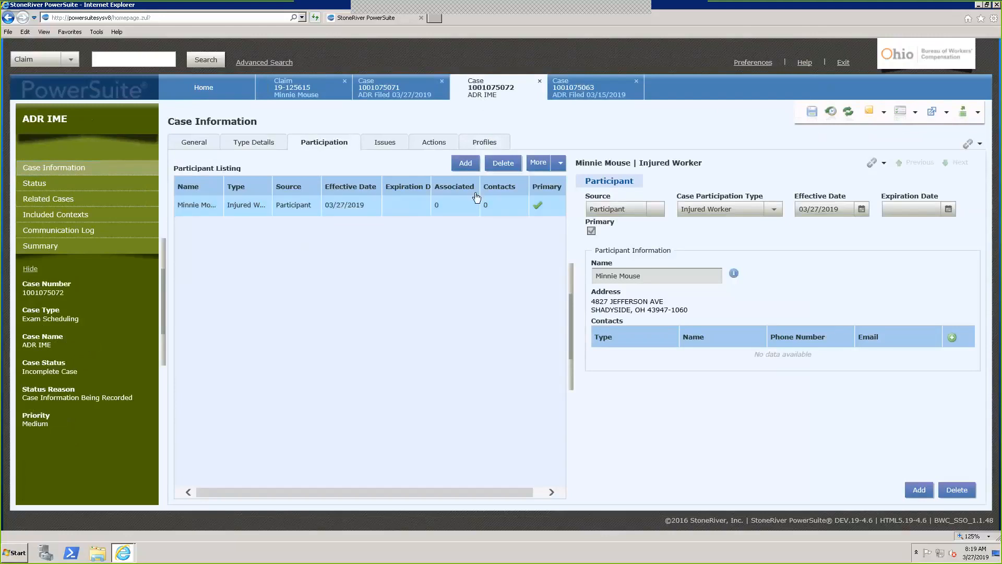
pyautogui.click(483, 145)
pyautogui.click(324, 206)
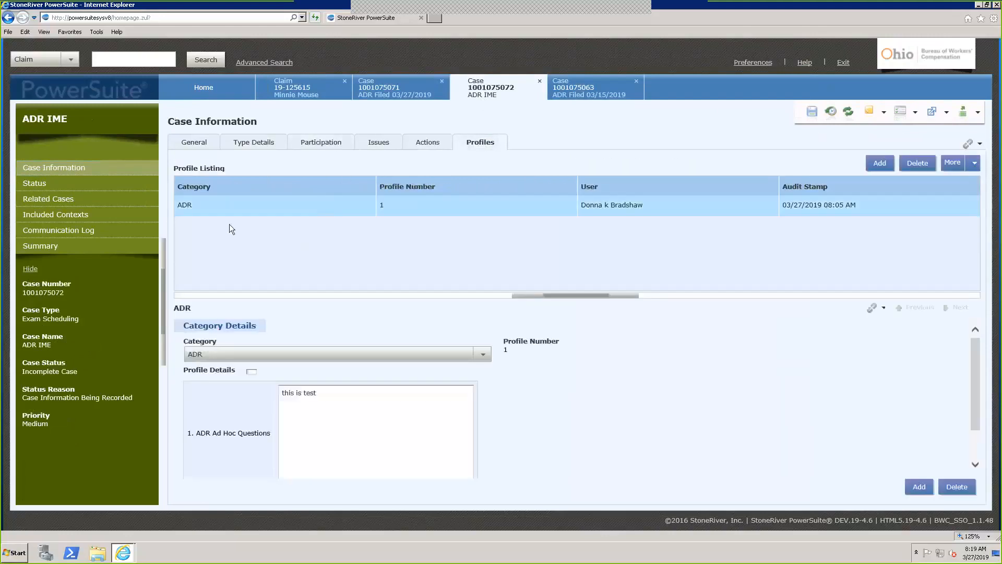
pyautogui.click(61, 209)
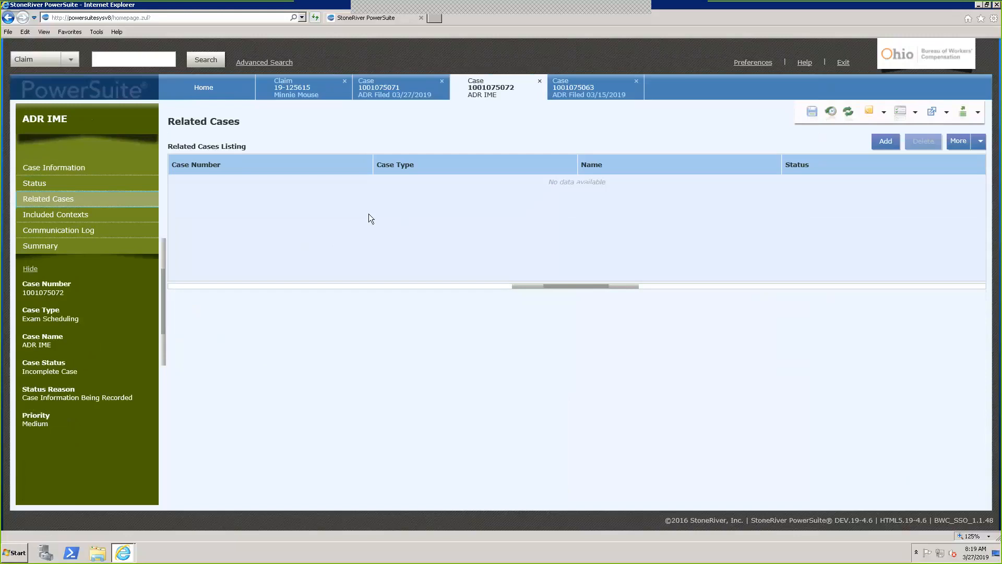
# Open the Related Cases grid's More options and dismiss them without changes
pyautogui.click(981, 142)
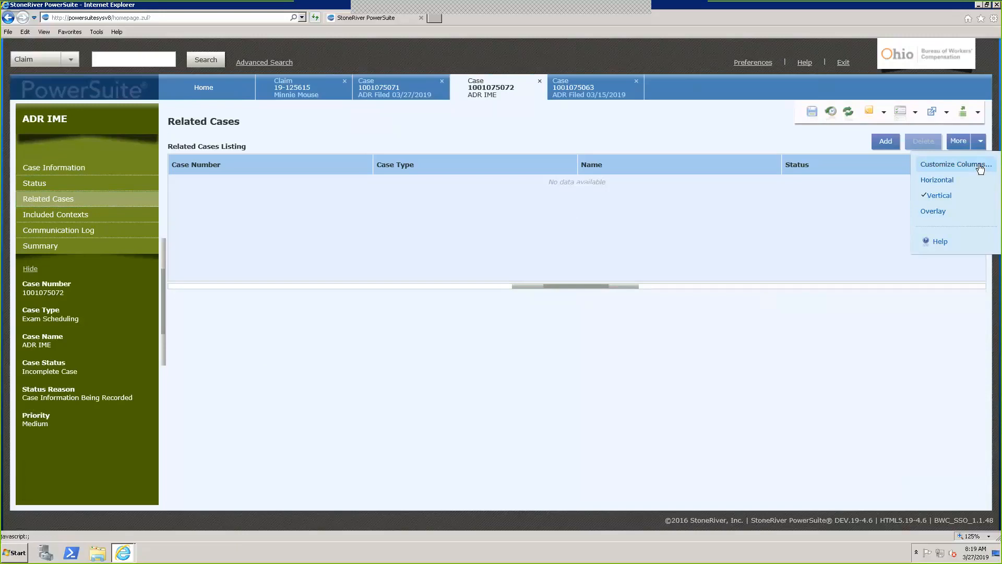
pyautogui.click(534, 351)
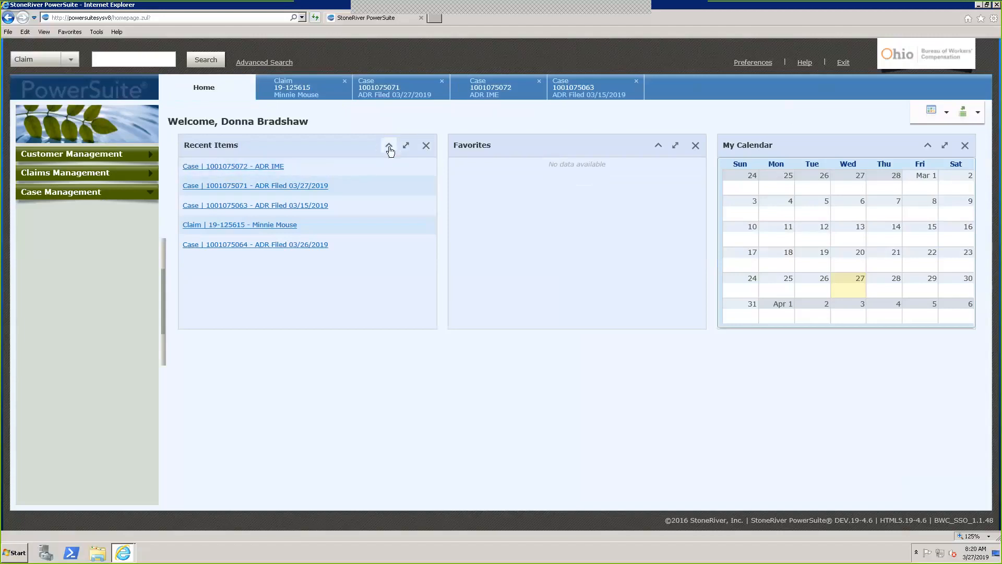
# Collapse and re-expand the Recent Items and Favorites portlets, then maximize Recent Items
pyautogui.click(389, 148)
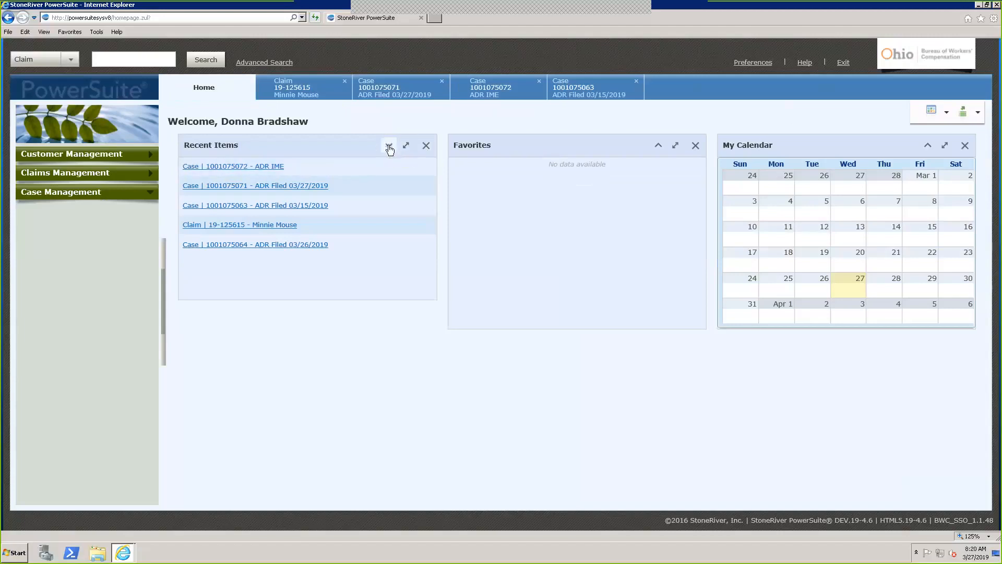
pyautogui.click(659, 147)
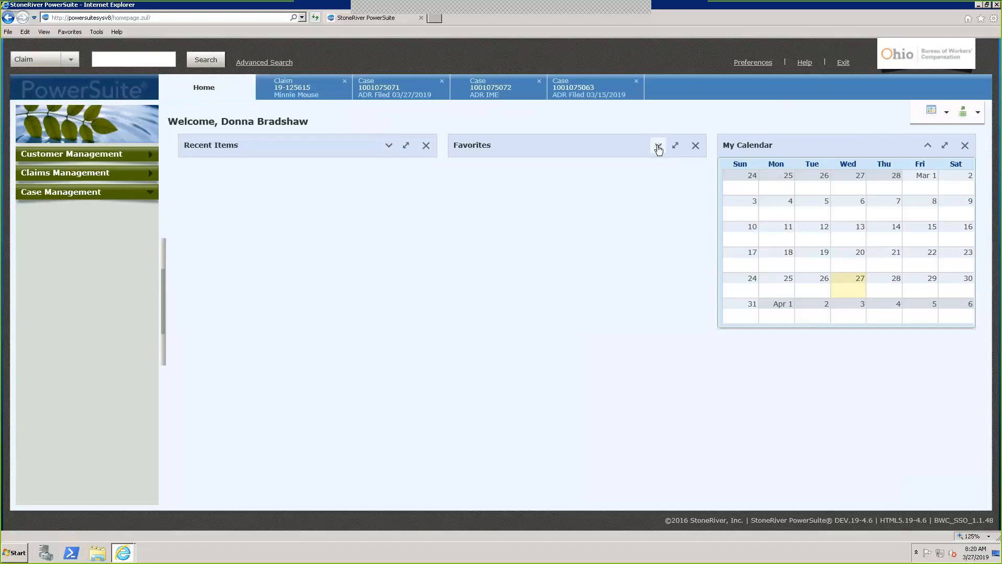
pyautogui.click(658, 147)
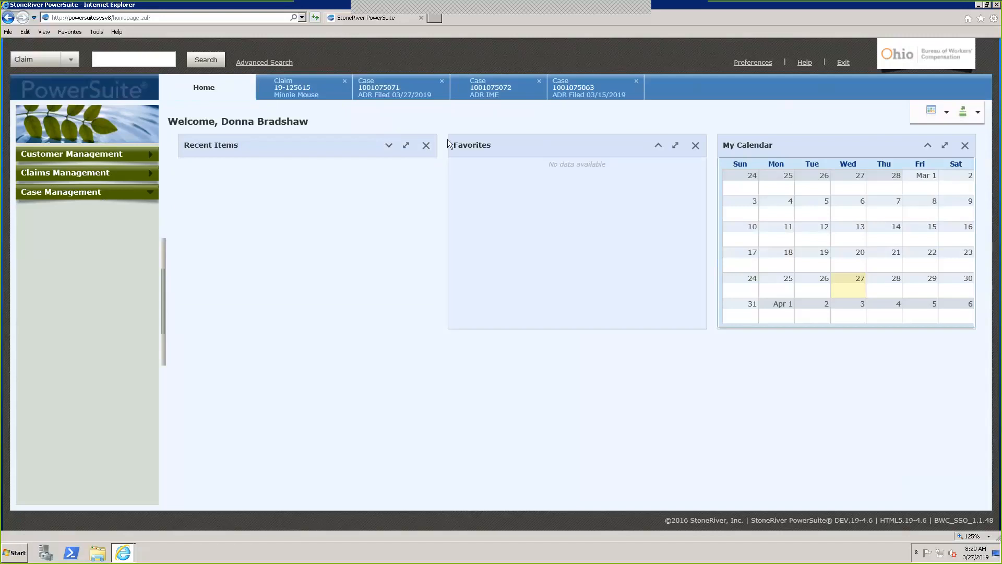
pyautogui.click(389, 145)
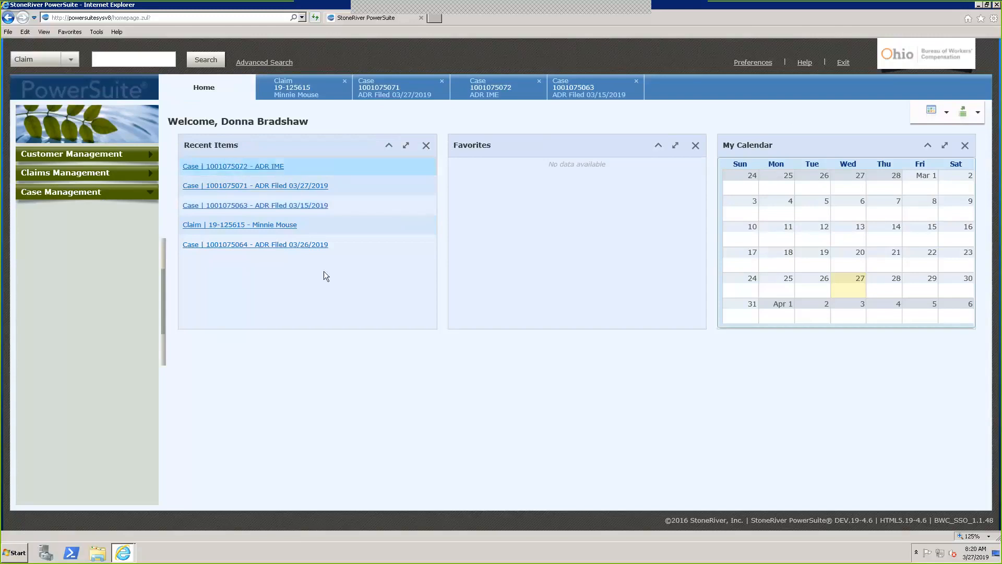
pyautogui.click(406, 146)
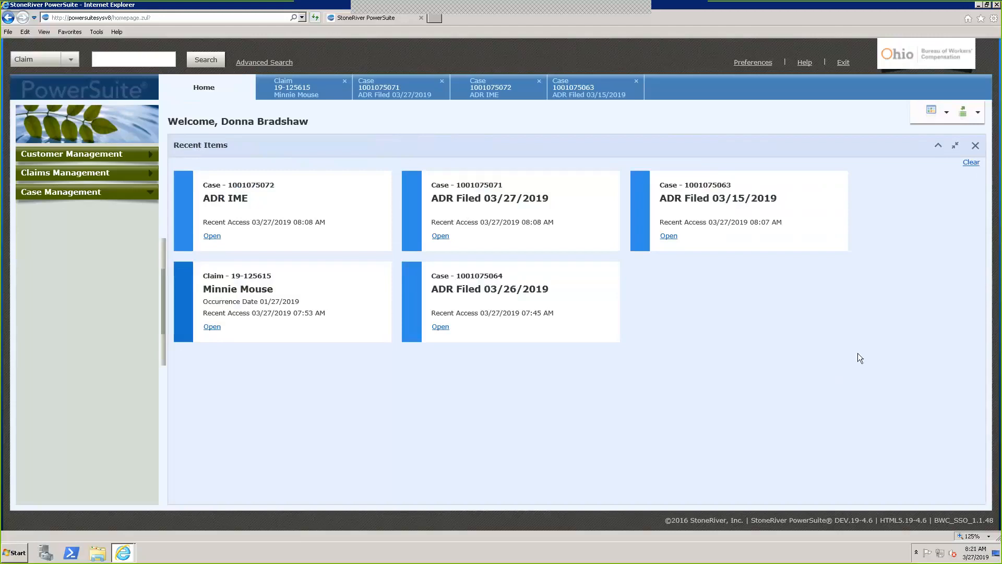
# Cancel removing the Recent Items portlet and restore it to normal size
pyautogui.click(957, 147)
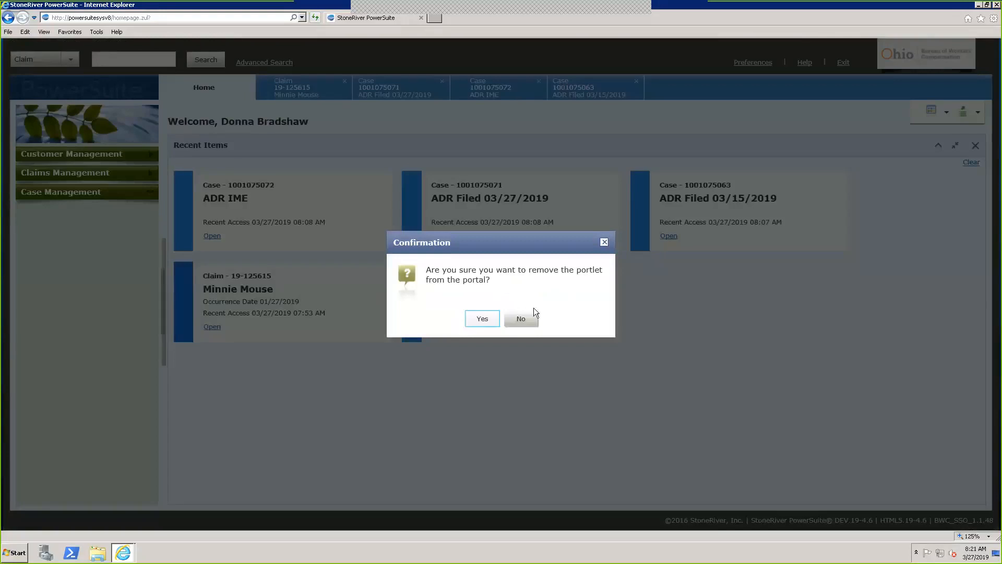
pyautogui.click(521, 319)
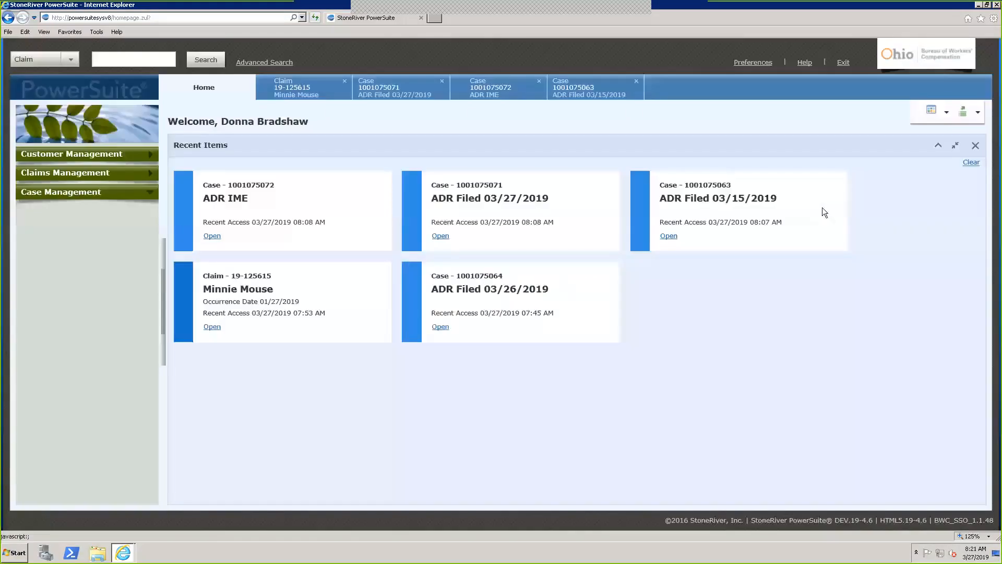
pyautogui.click(955, 146)
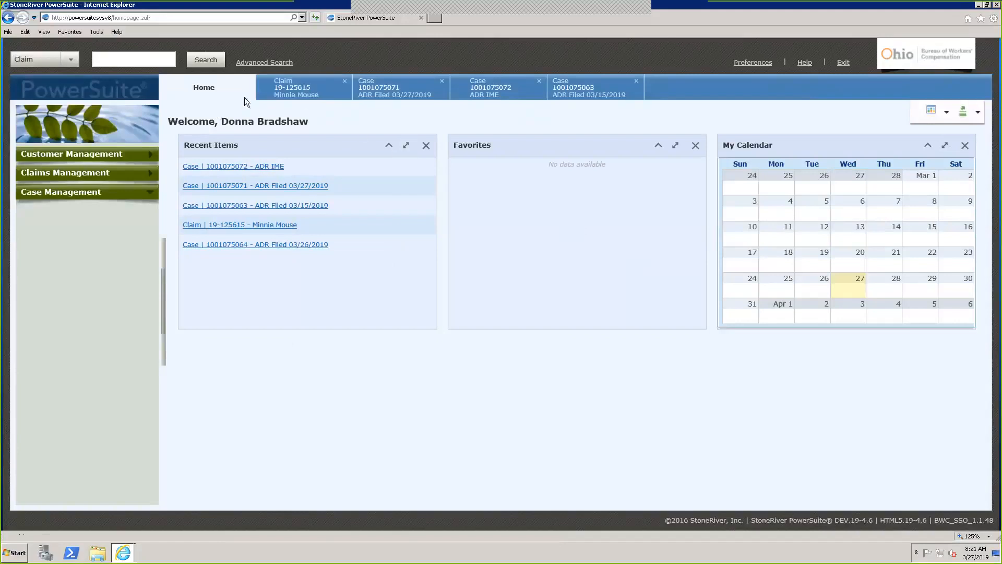
# Drag the open claim and the ADR IME case tabs into Favorites
pyautogui.moveTo(318, 87); pyautogui.dragTo(497, 181)
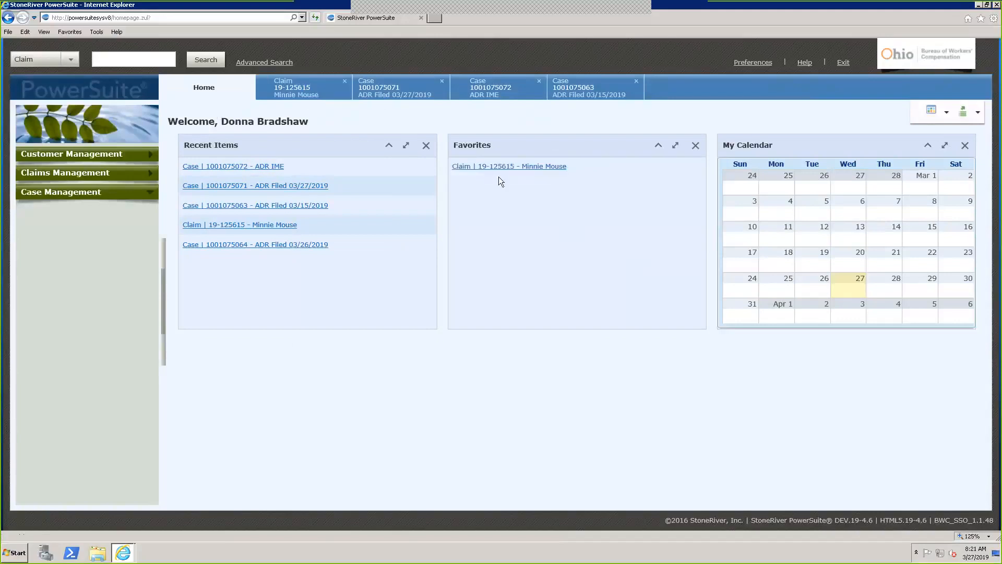
pyautogui.click(484, 84)
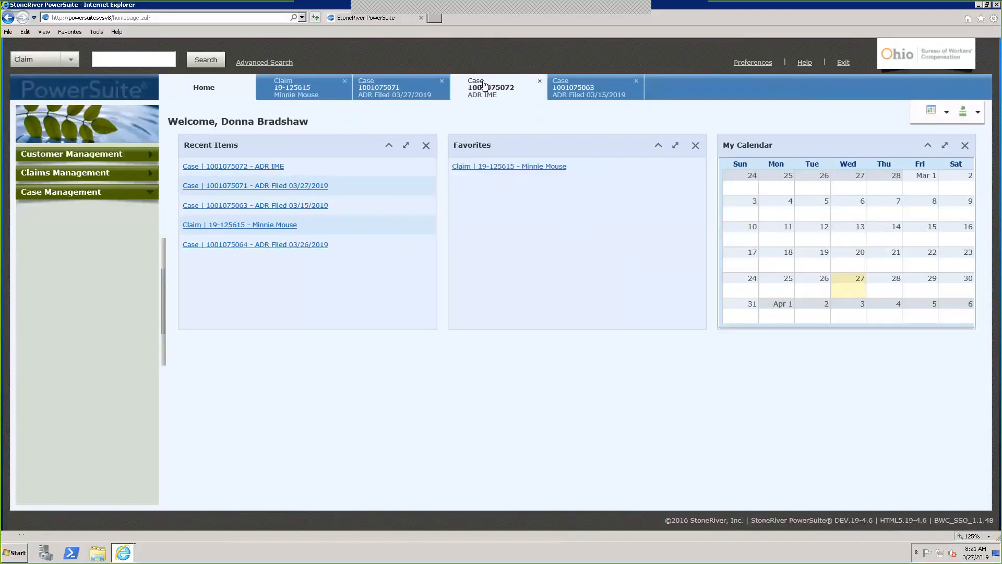
pyautogui.moveTo(485, 111); pyautogui.dragTo(479, 204)
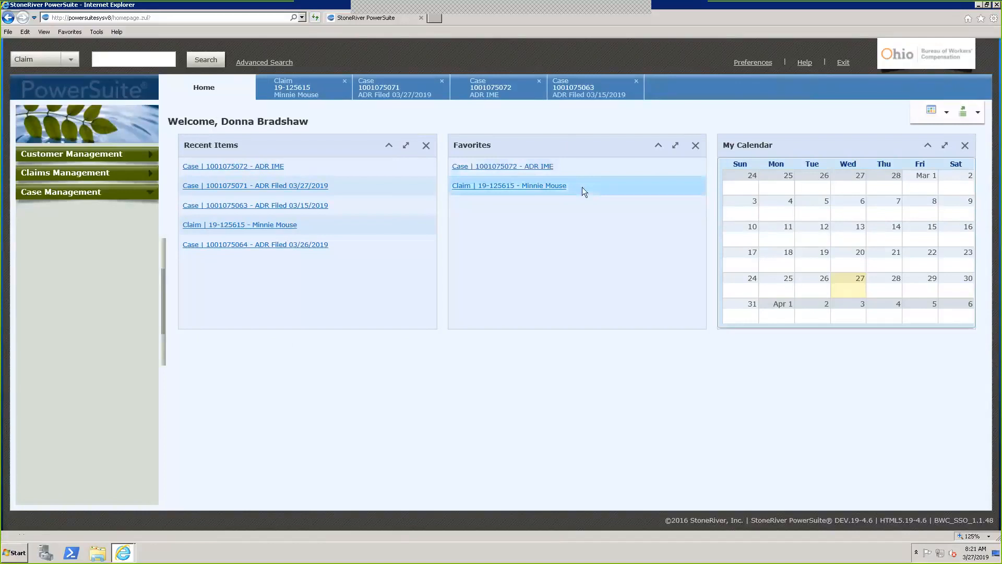
# Maximize Favorites, delete the ADR IME case tile, then restore the panel
pyautogui.click(675, 146)
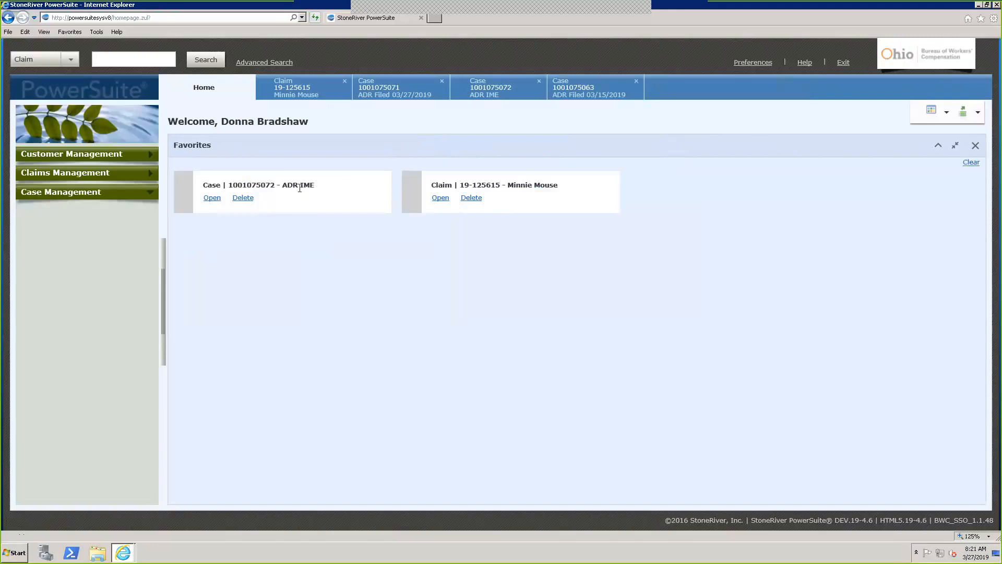
pyautogui.click(243, 198)
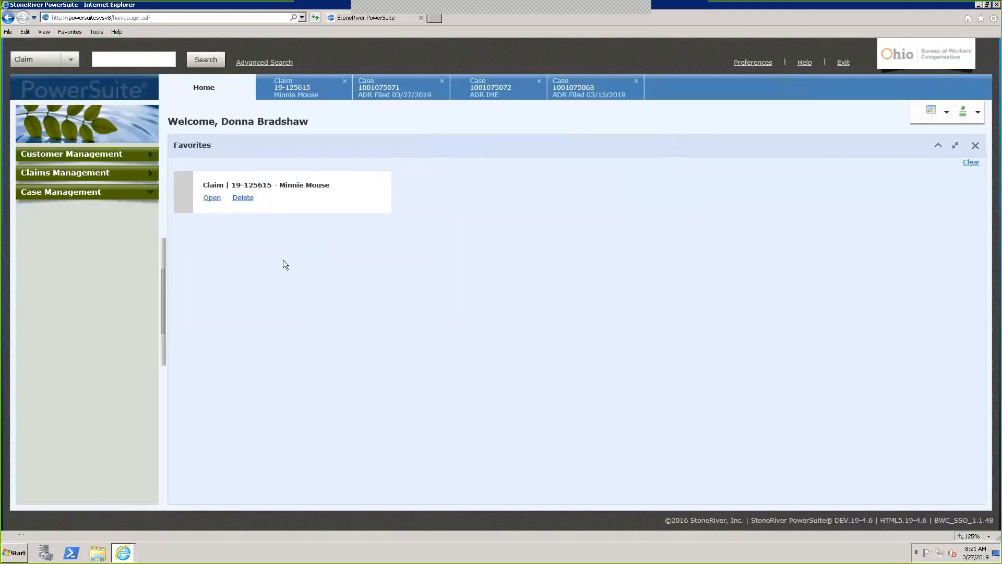
pyautogui.click(955, 145)
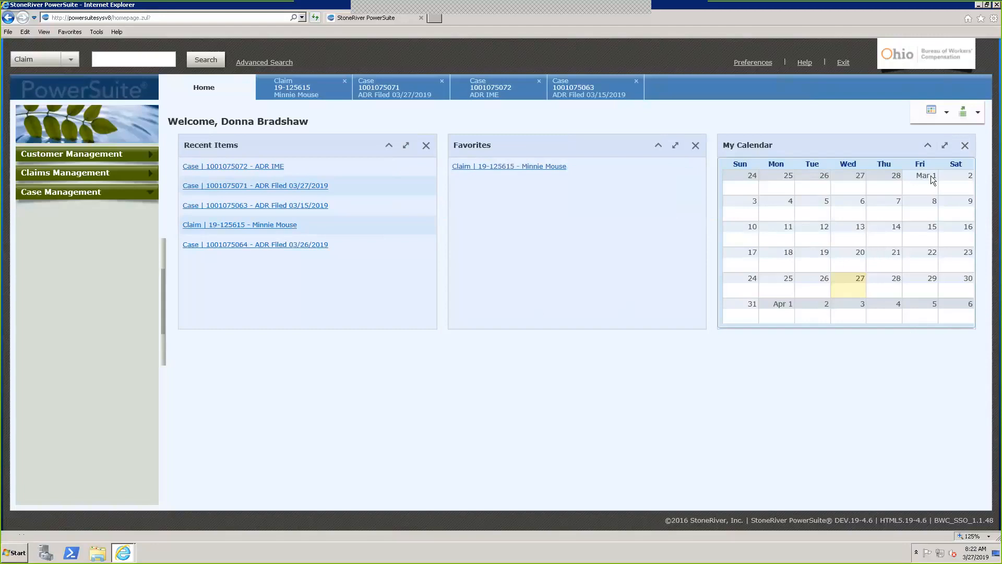
# Remove My Calendar, re-add it via Change Layout > Add, then open Preferences
pyautogui.click(959, 149)
pyautogui.click(488, 320)
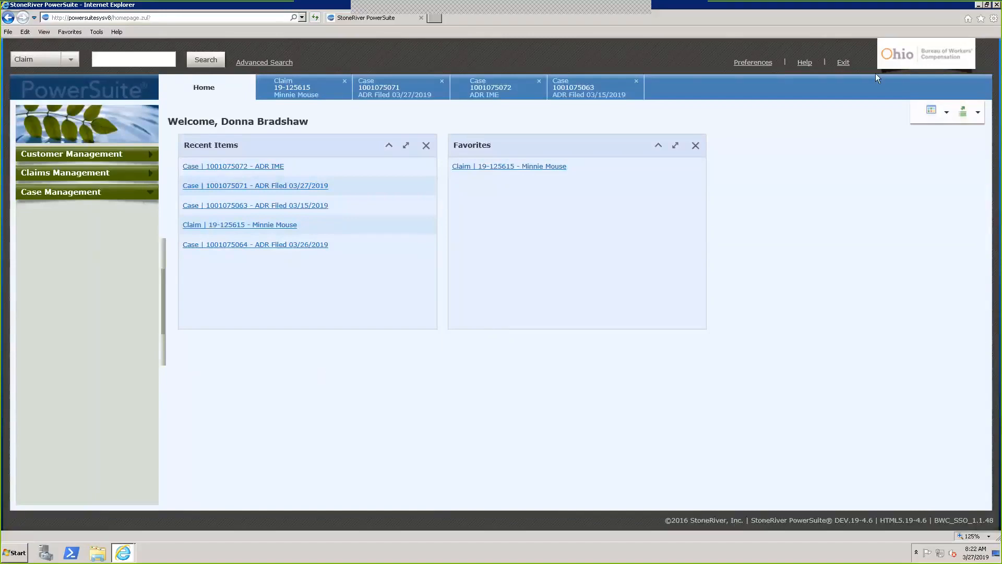
pyautogui.click(947, 115)
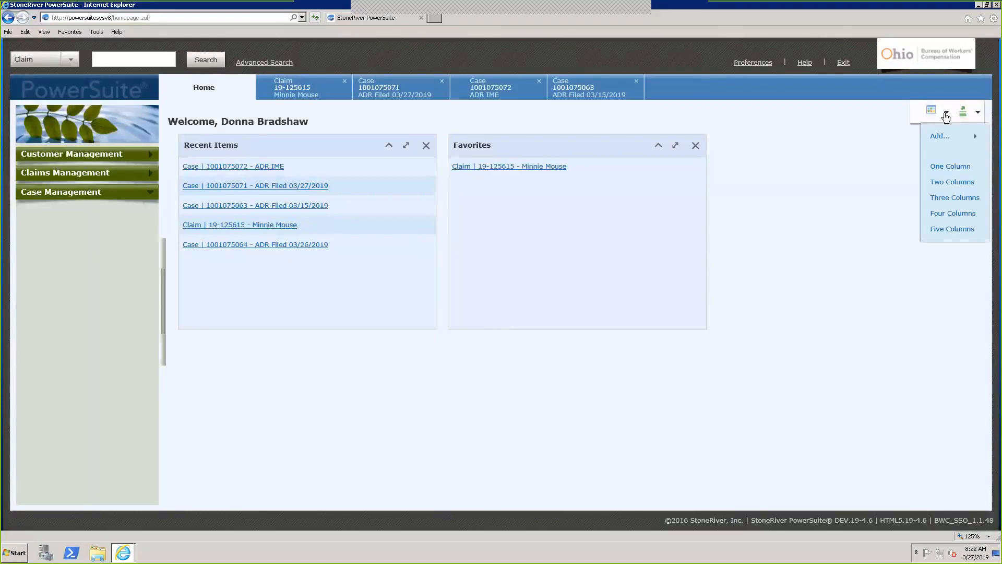
pyautogui.moveTo(937, 136)
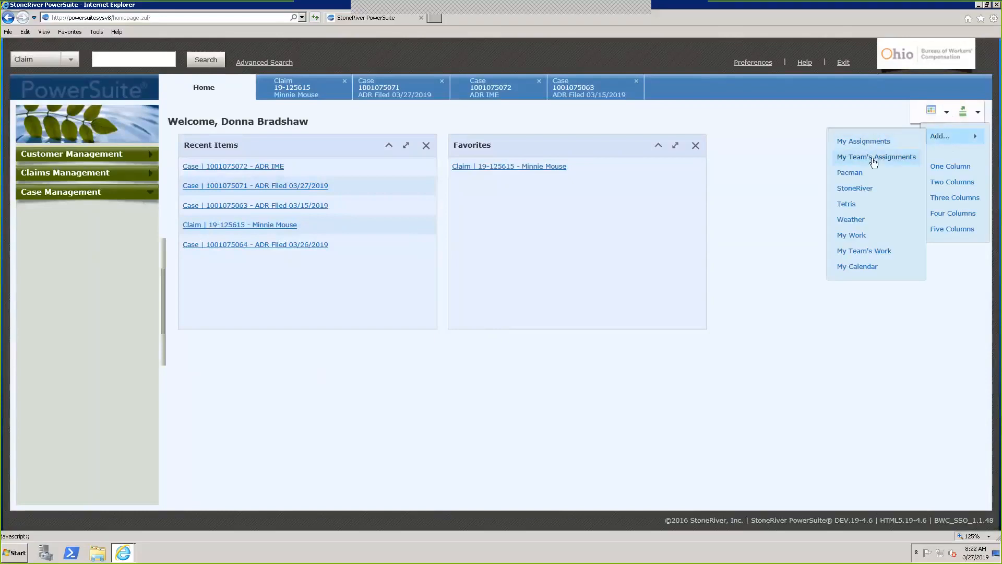
pyautogui.click(859, 267)
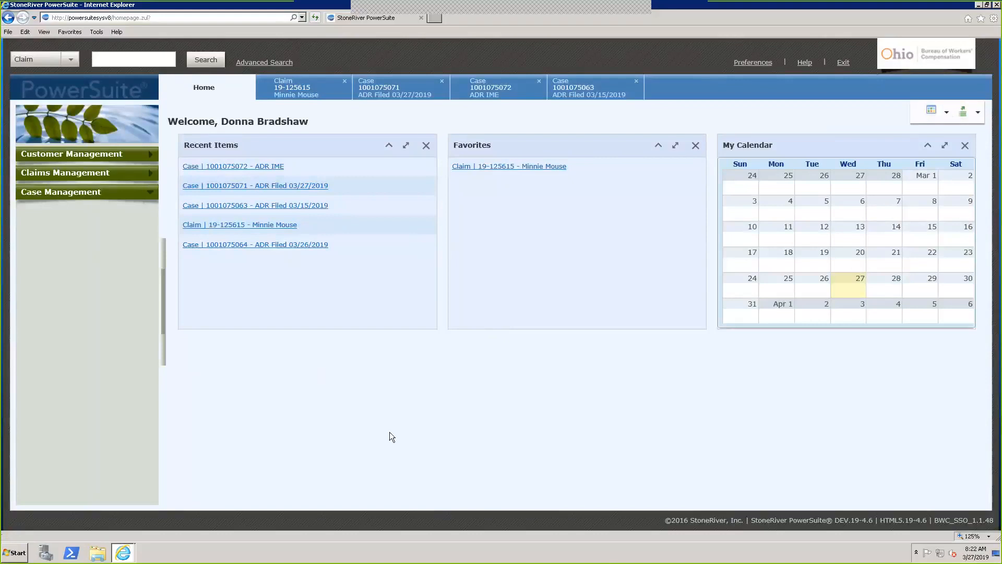
pyautogui.click(164, 313)
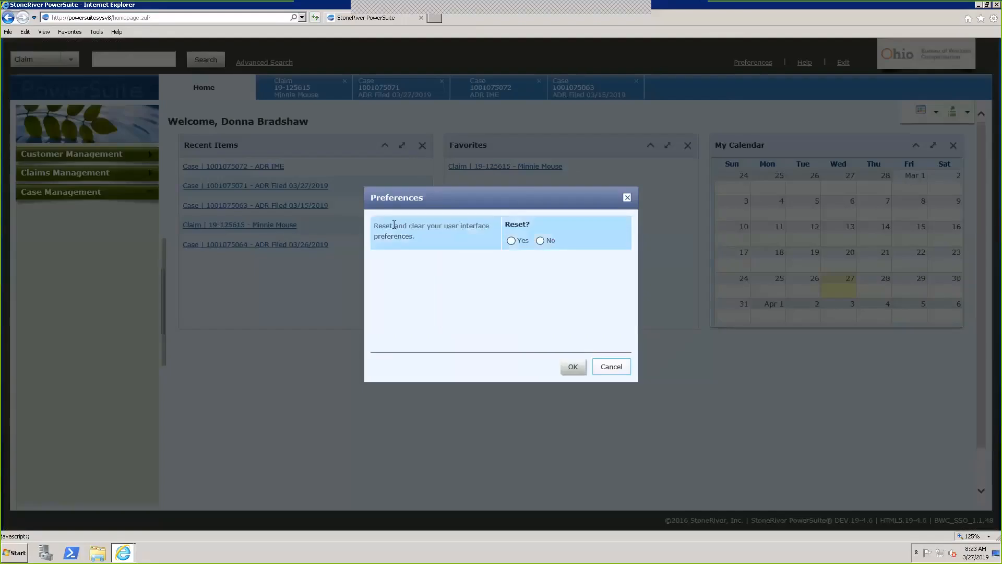
# Select Yes for resetting interface preferences and apply with OK
pyautogui.click(512, 241)
pyautogui.click(575, 367)
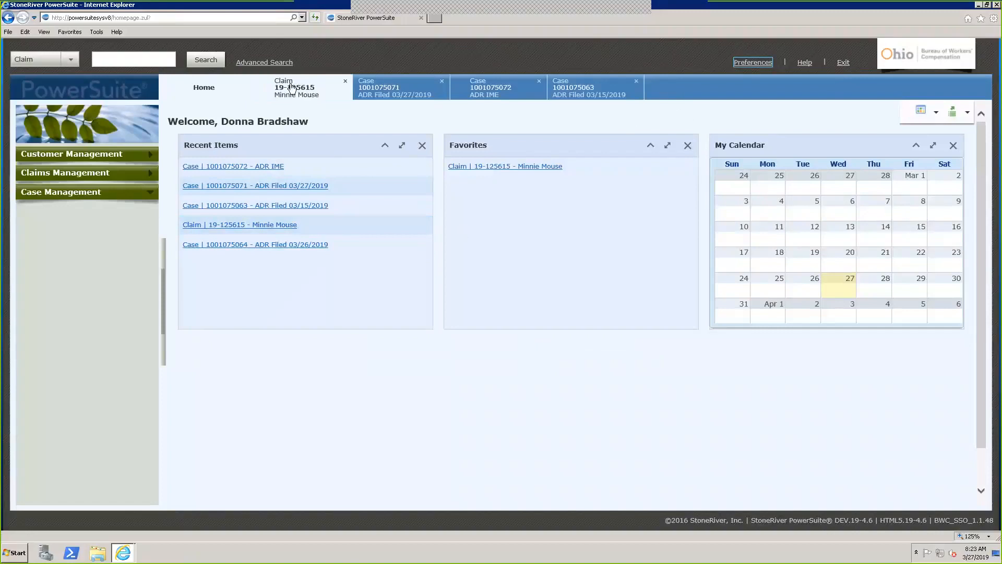
# Close the claim tab and the ADR Filed 03/27/2019, ADR IME, and remaining case tabs
pyautogui.click(345, 82)
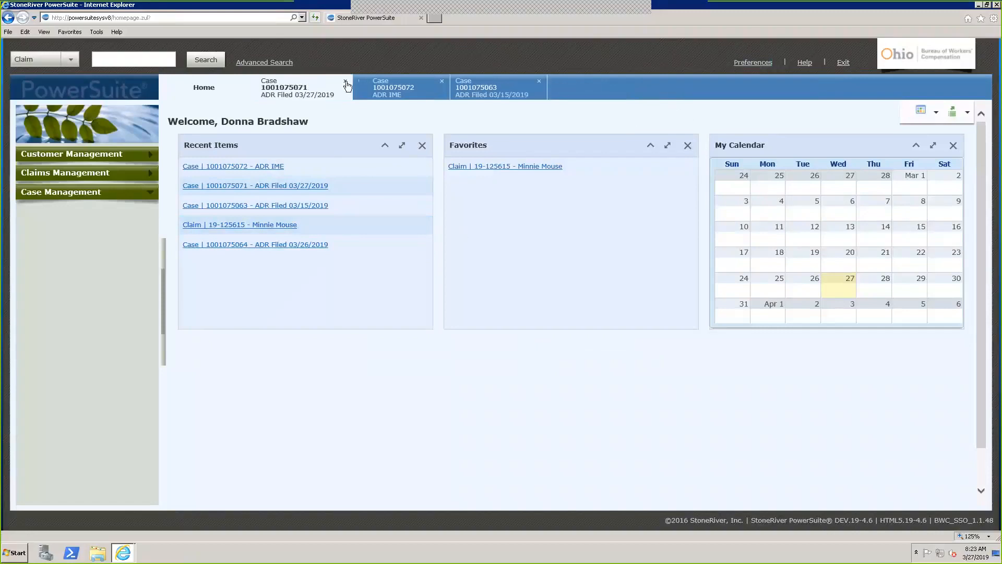
pyautogui.click(346, 82)
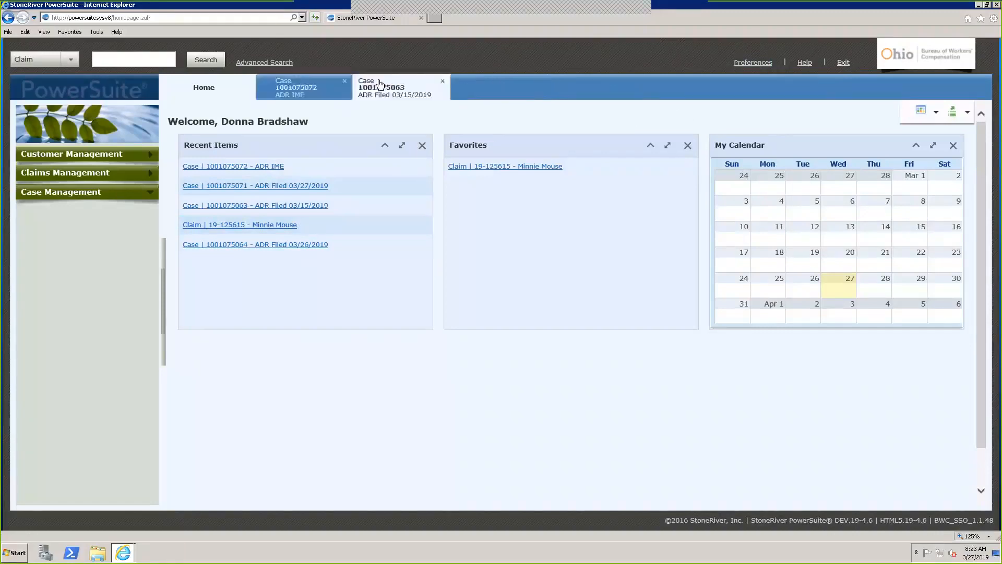
pyautogui.click(345, 82)
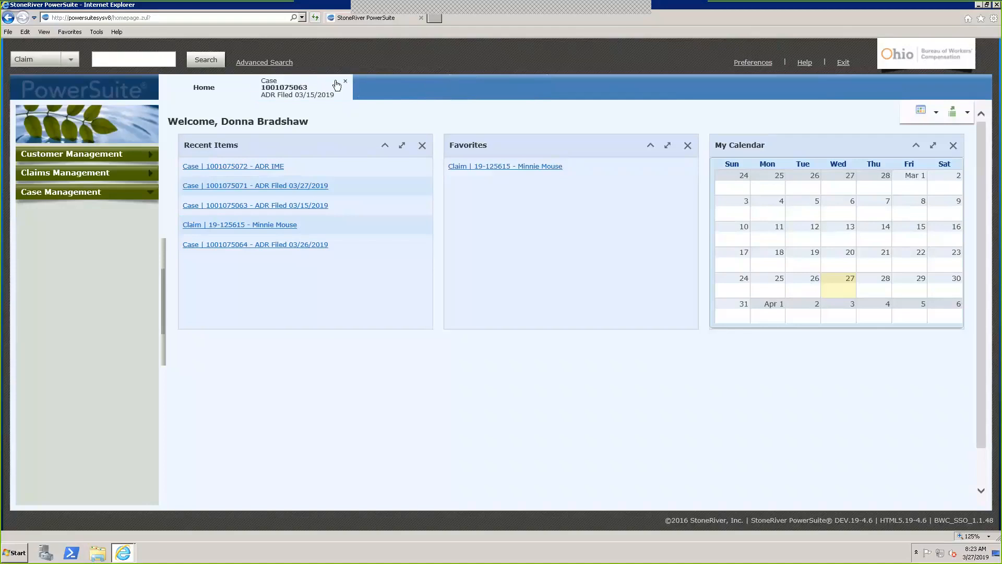
pyautogui.click(345, 82)
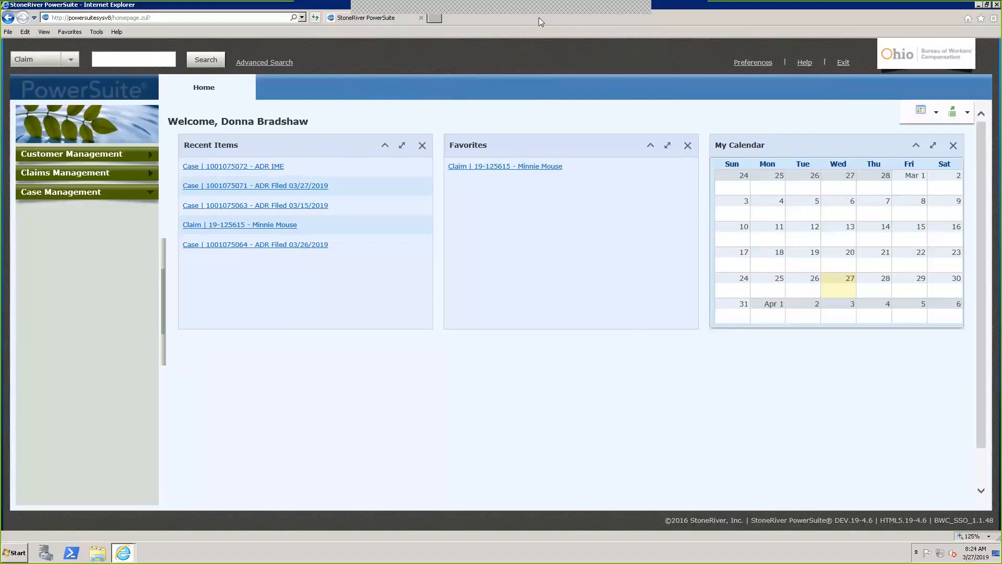
pyautogui.click(531, 32)
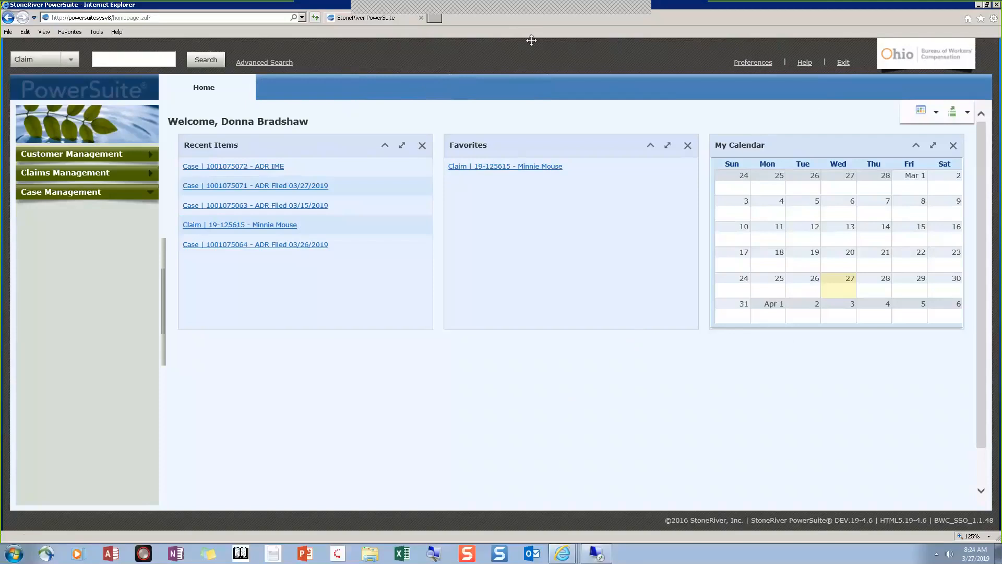